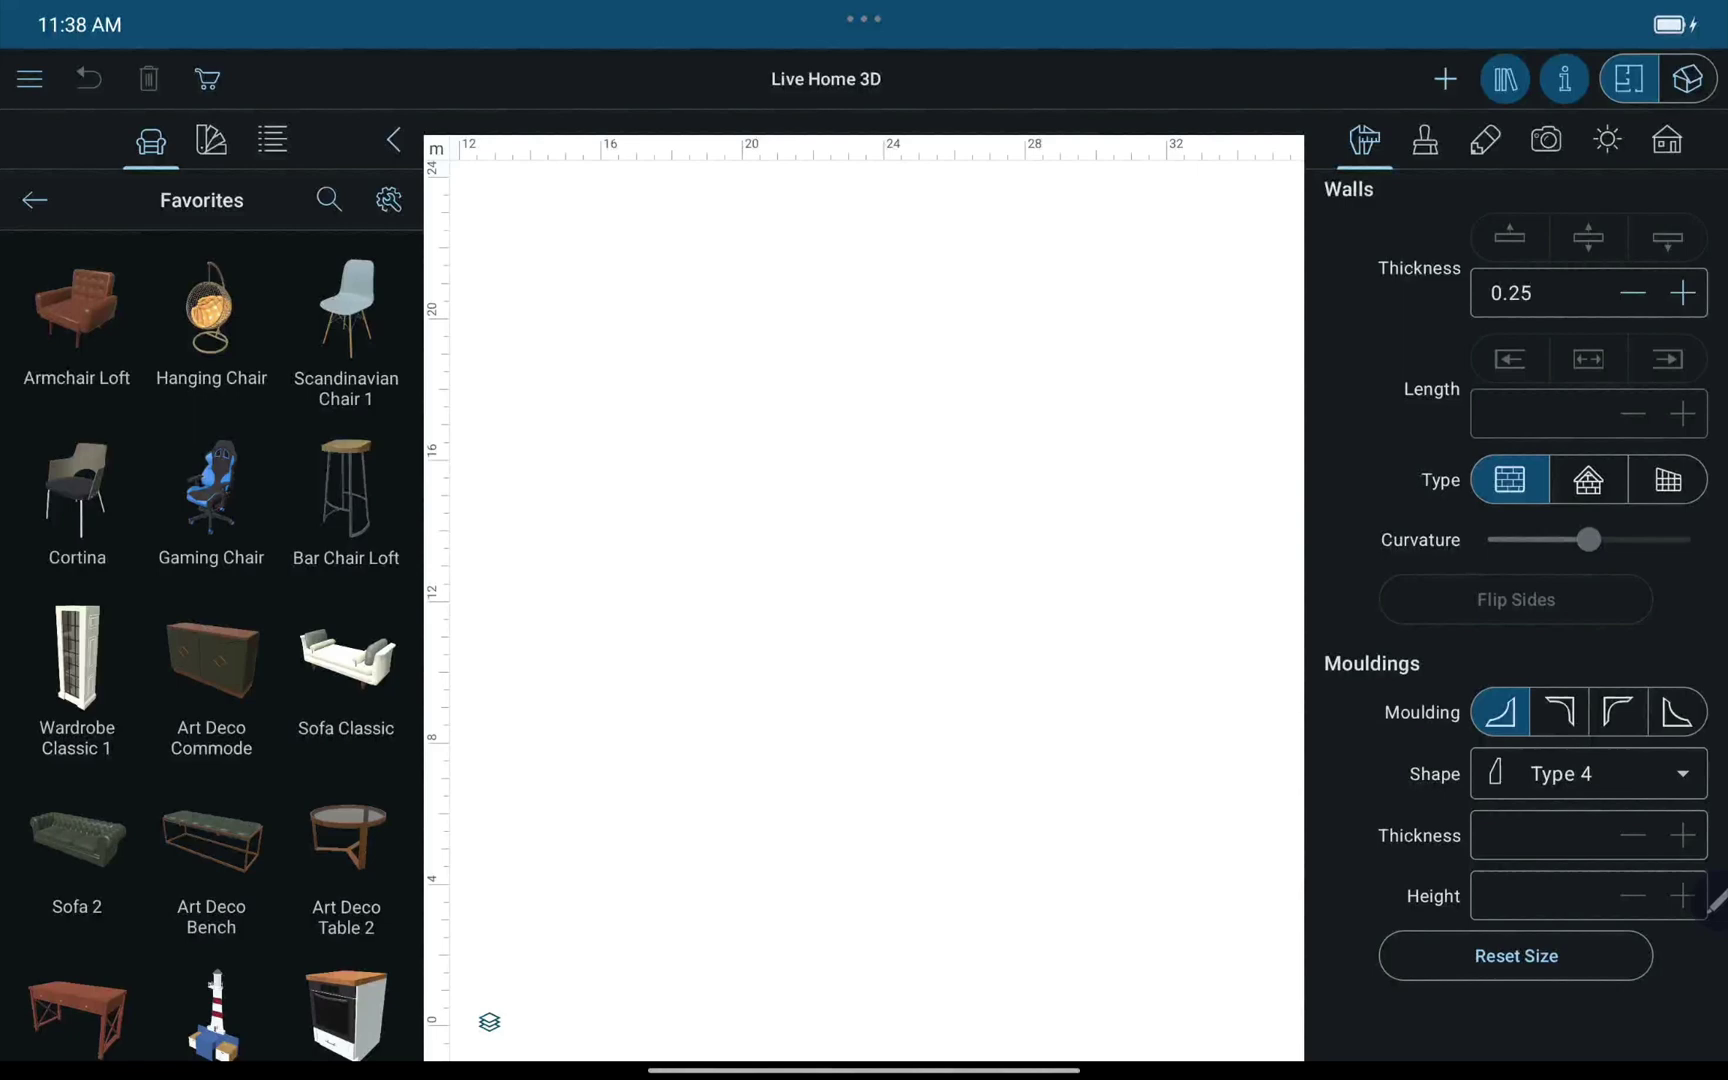
Step: Set the project measurement units to Feet and Inches, keeping the scale at 1:100
click(30, 78)
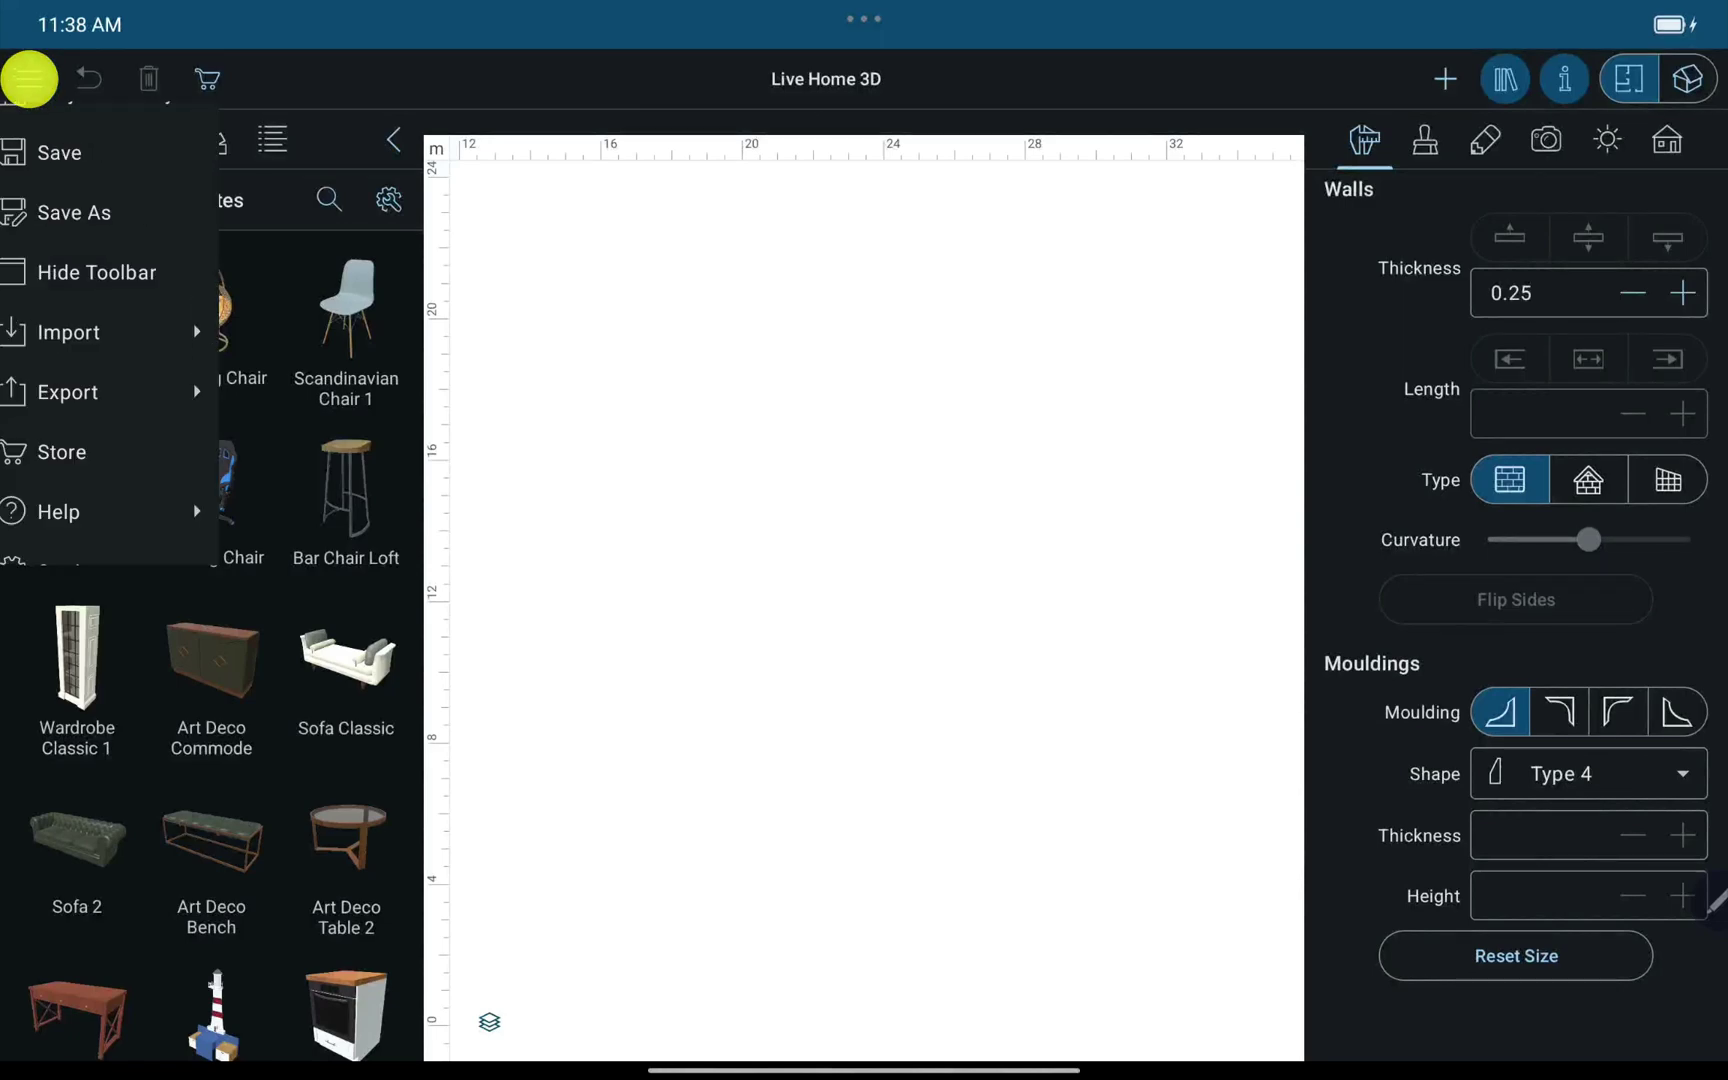
click(88, 629)
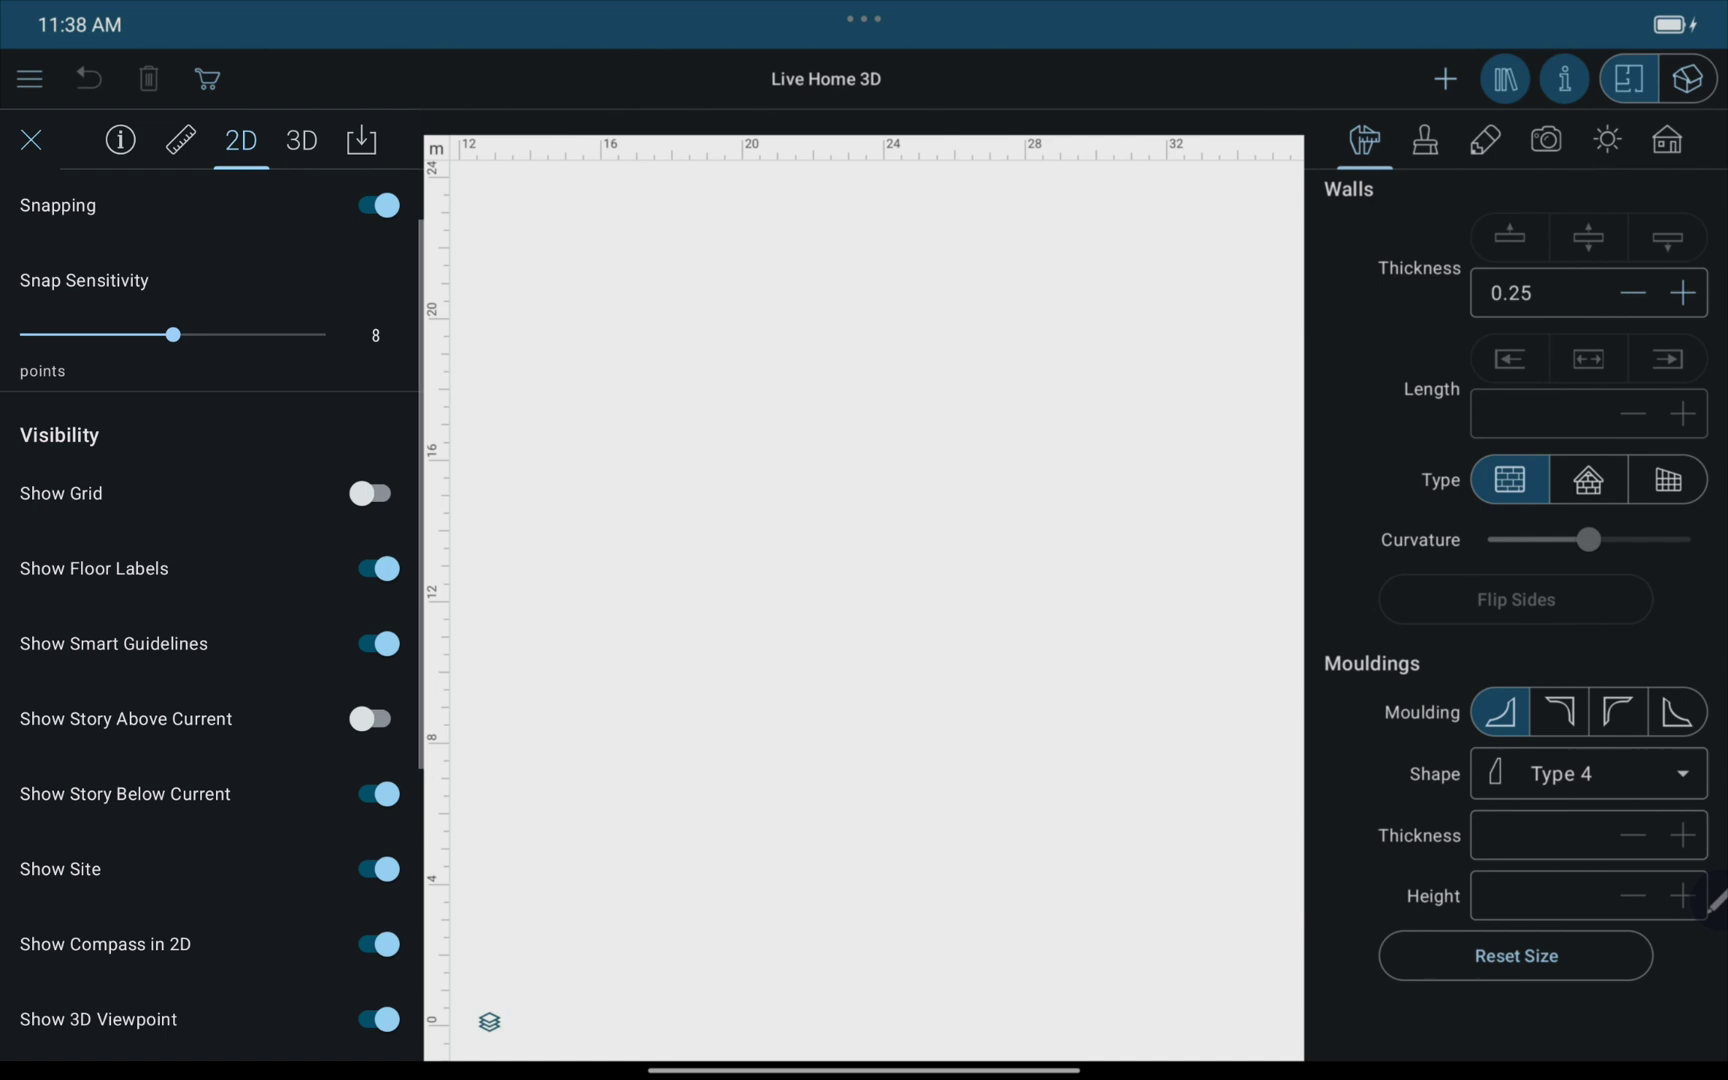
click(181, 138)
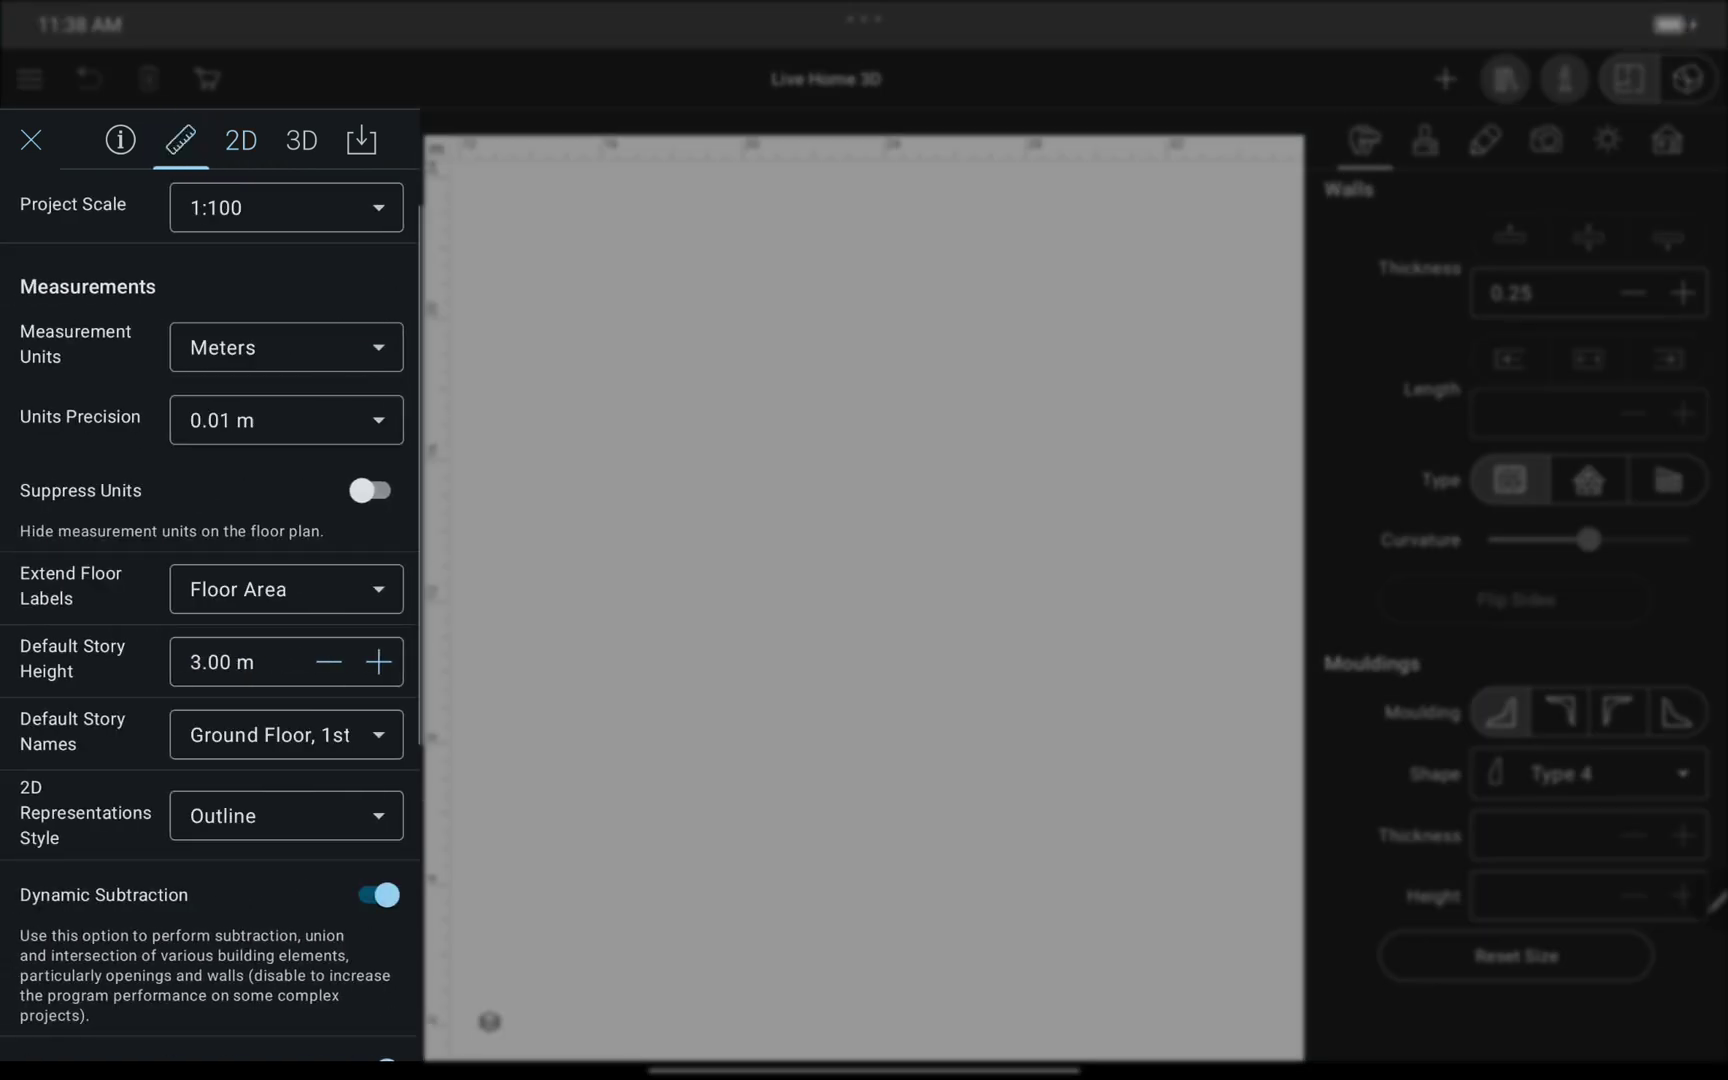
click(287, 347)
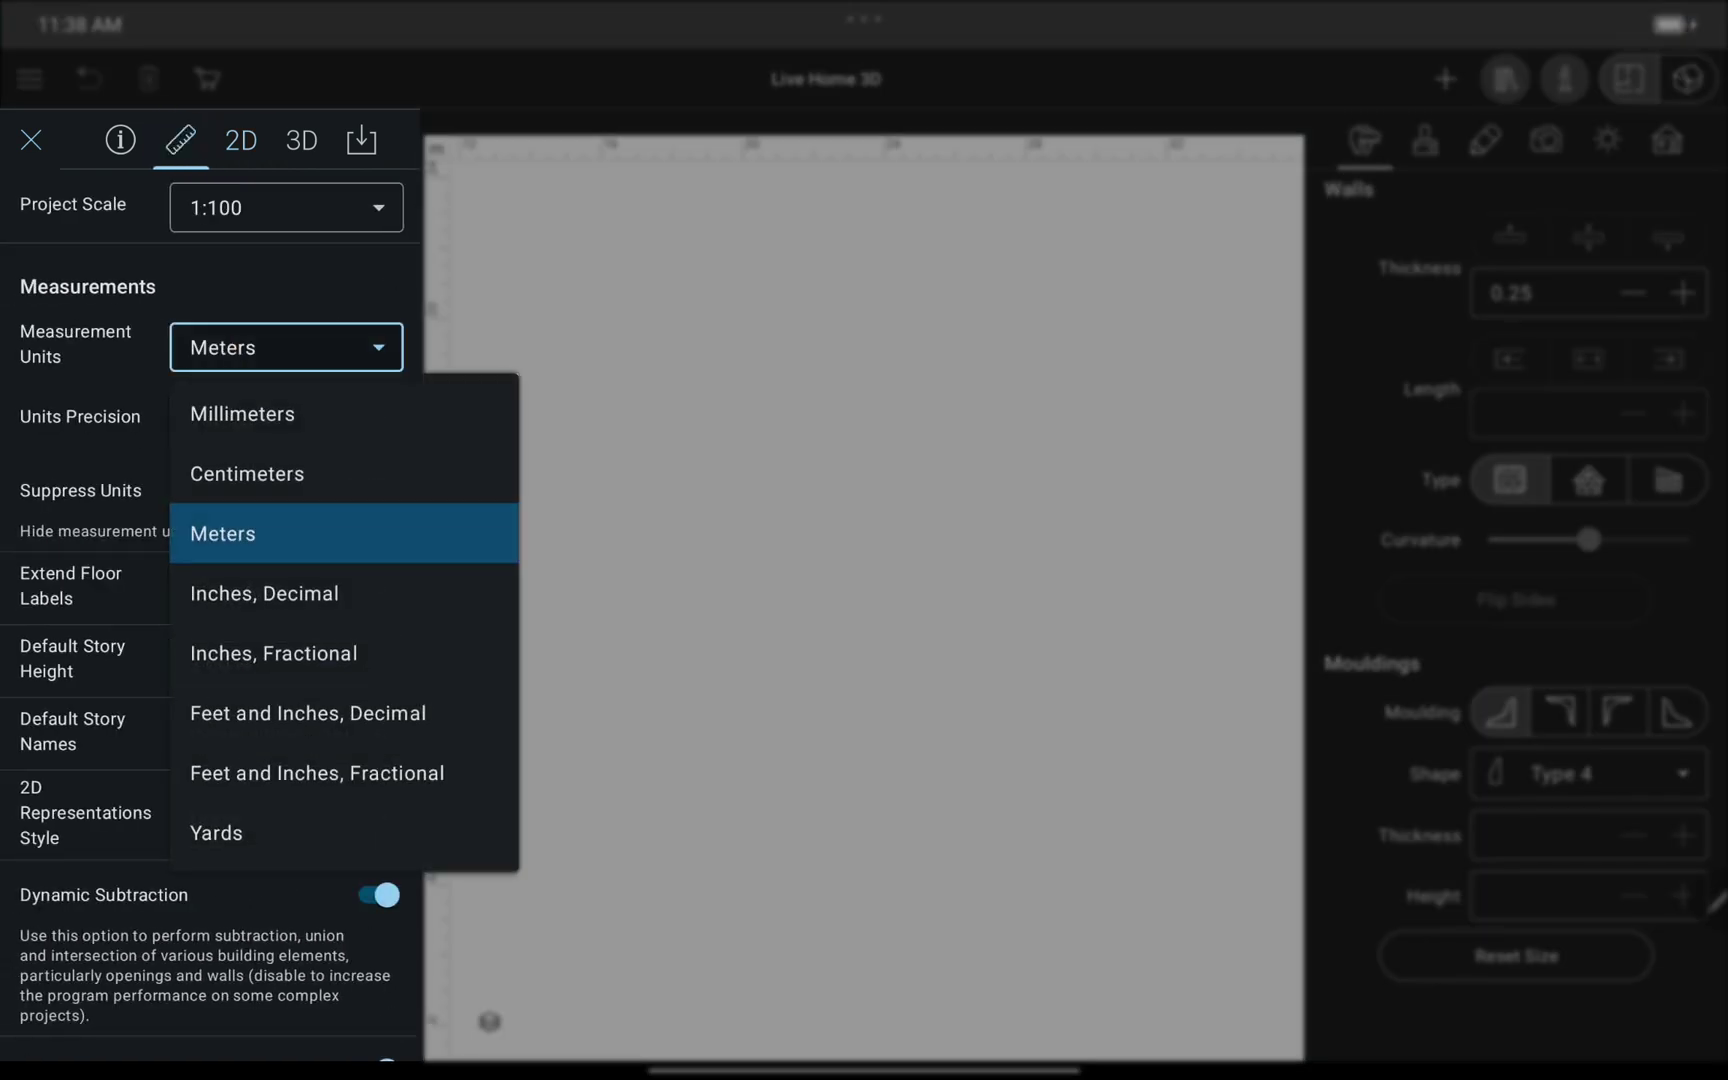
click(308, 772)
click(270, 203)
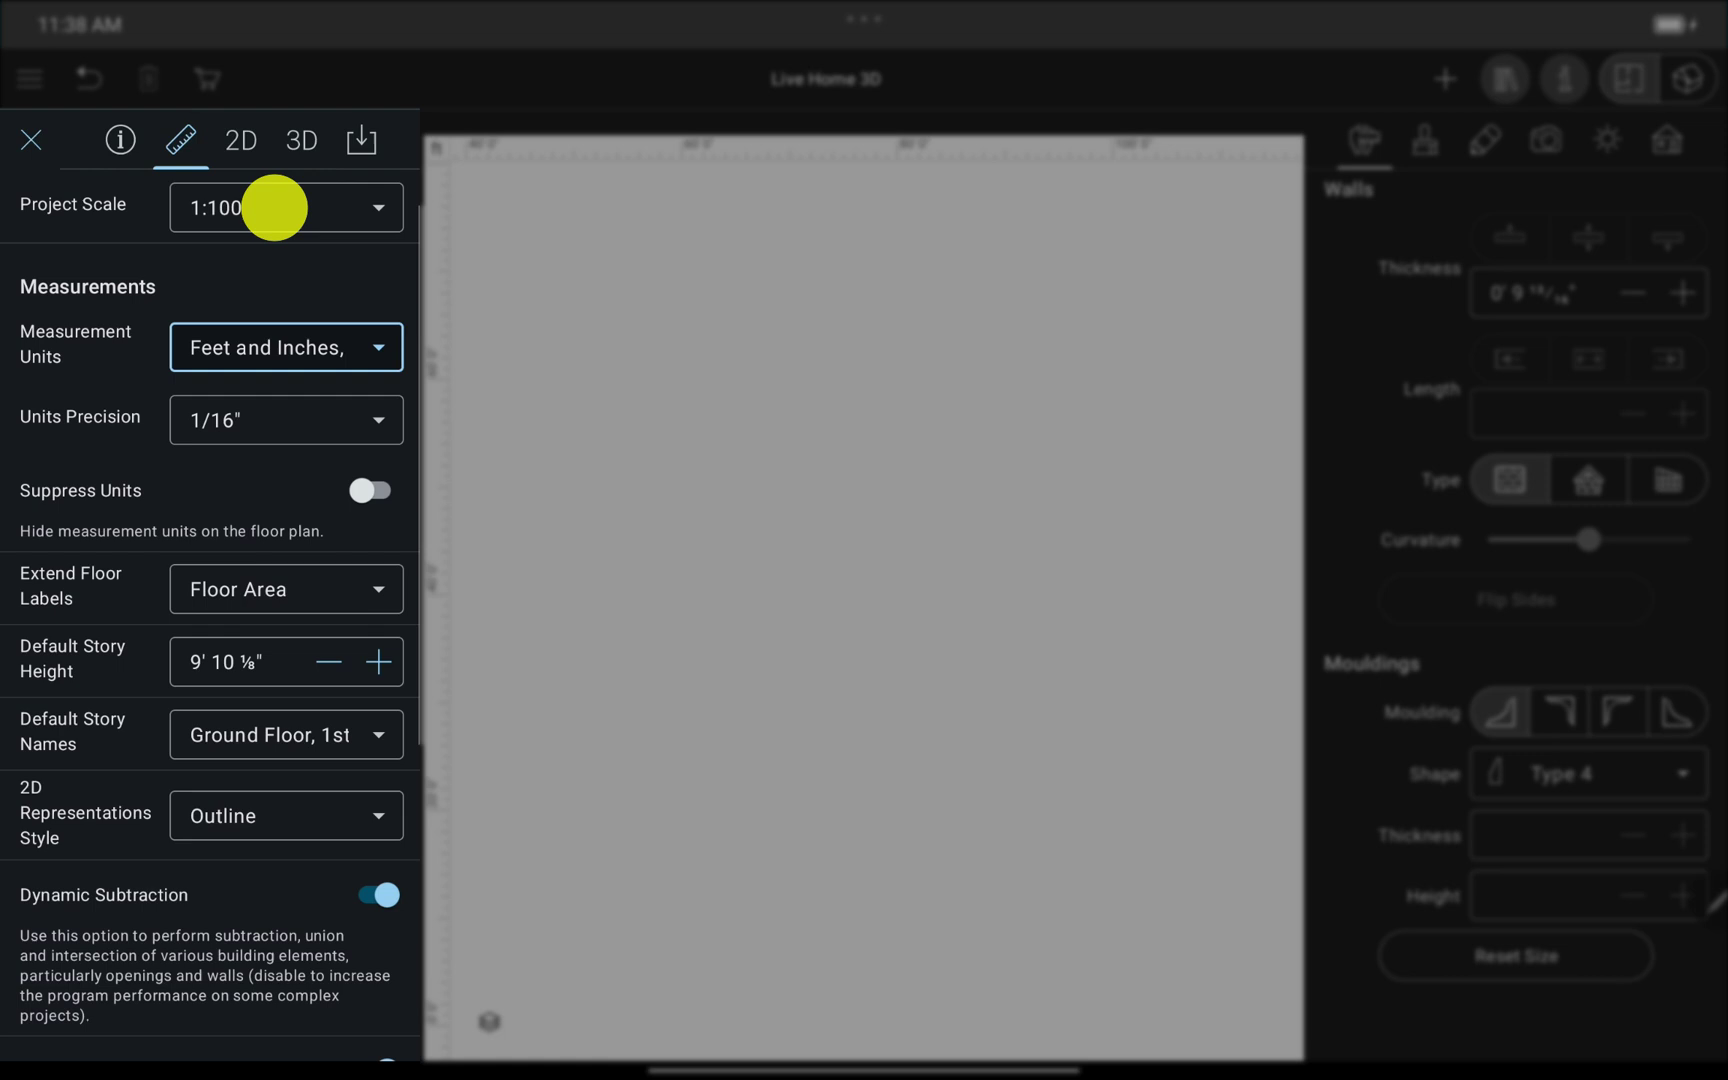
click(274, 208)
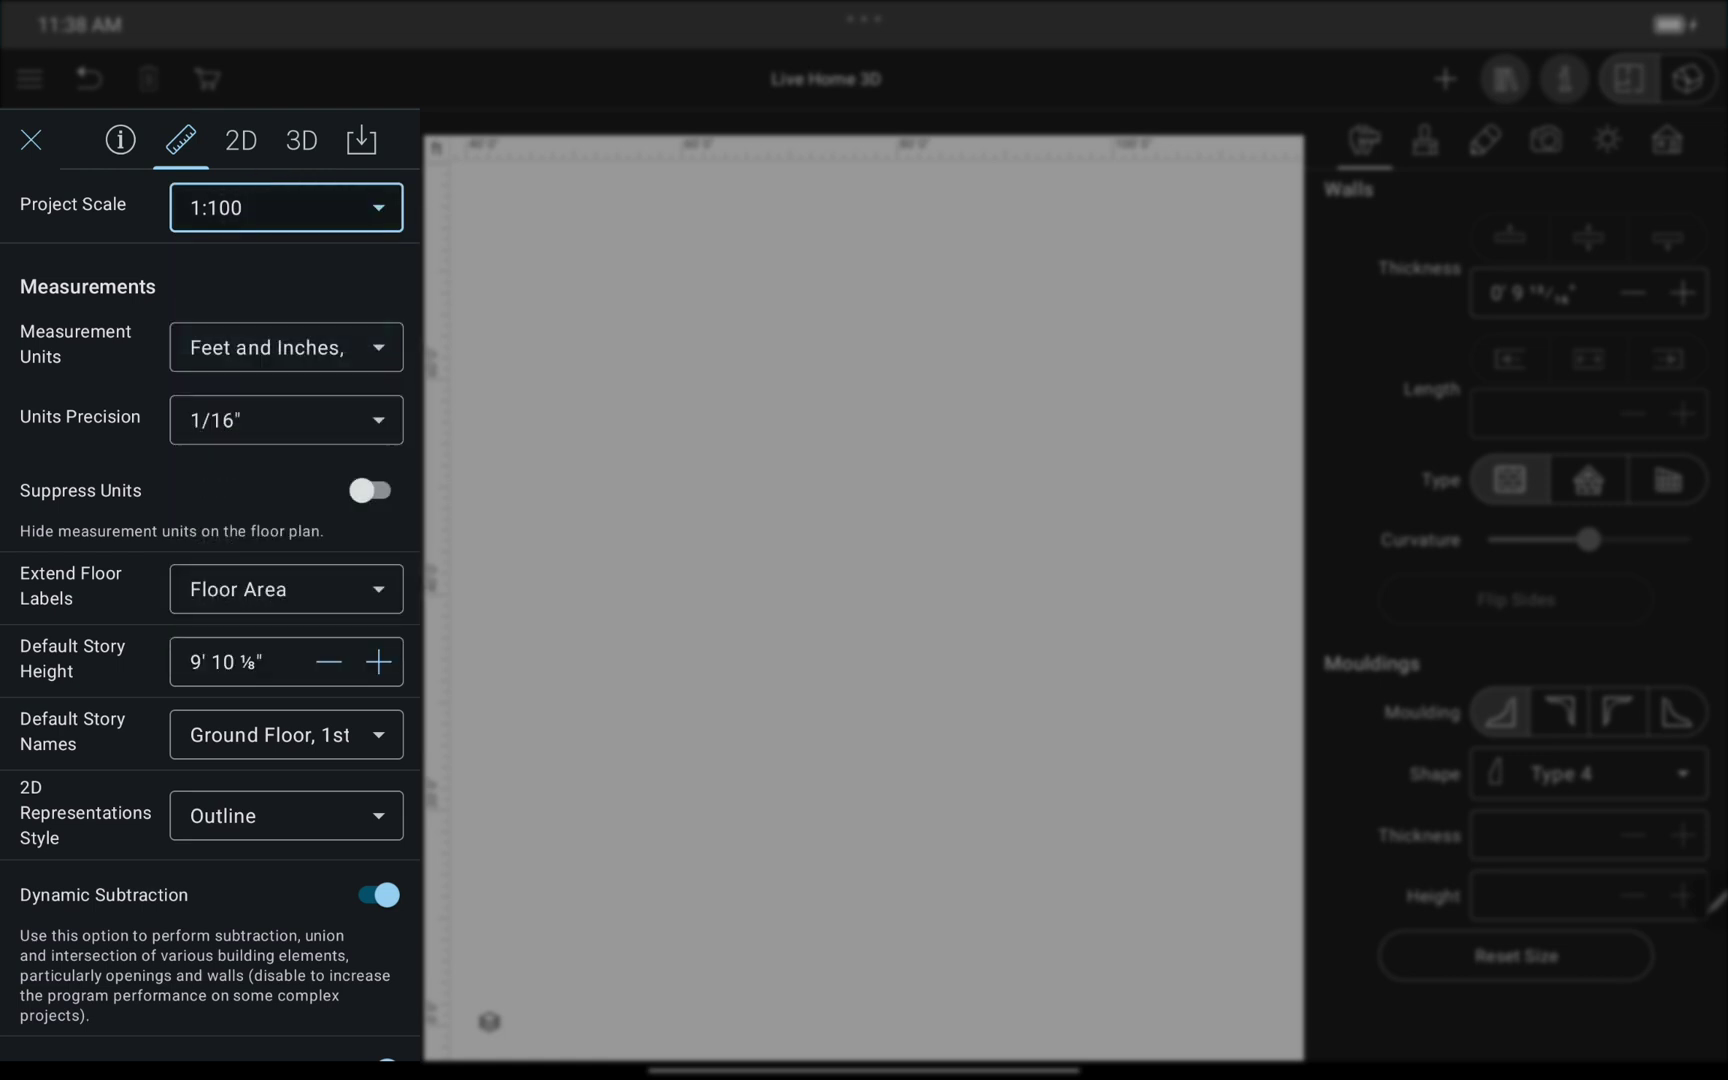
click(30, 140)
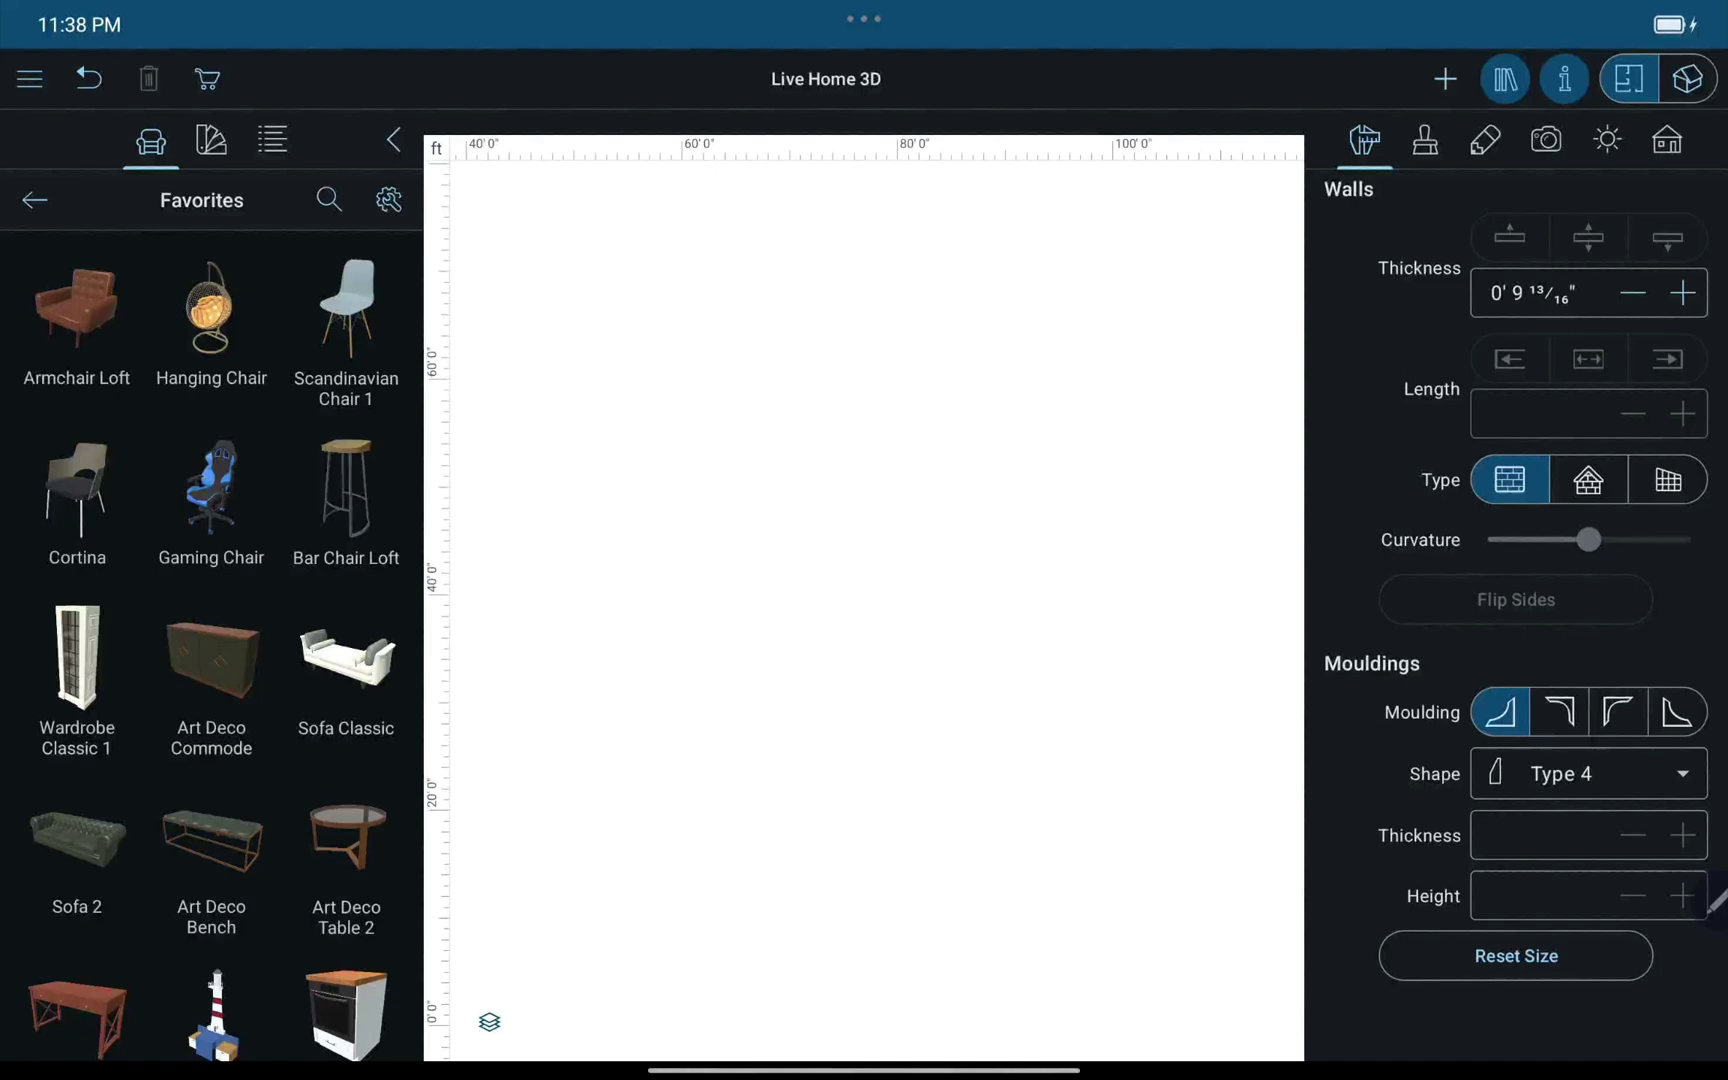
Step: Pick the Room tool, then switch to the Straight Wall drawing tool on the empty plan
click(1445, 78)
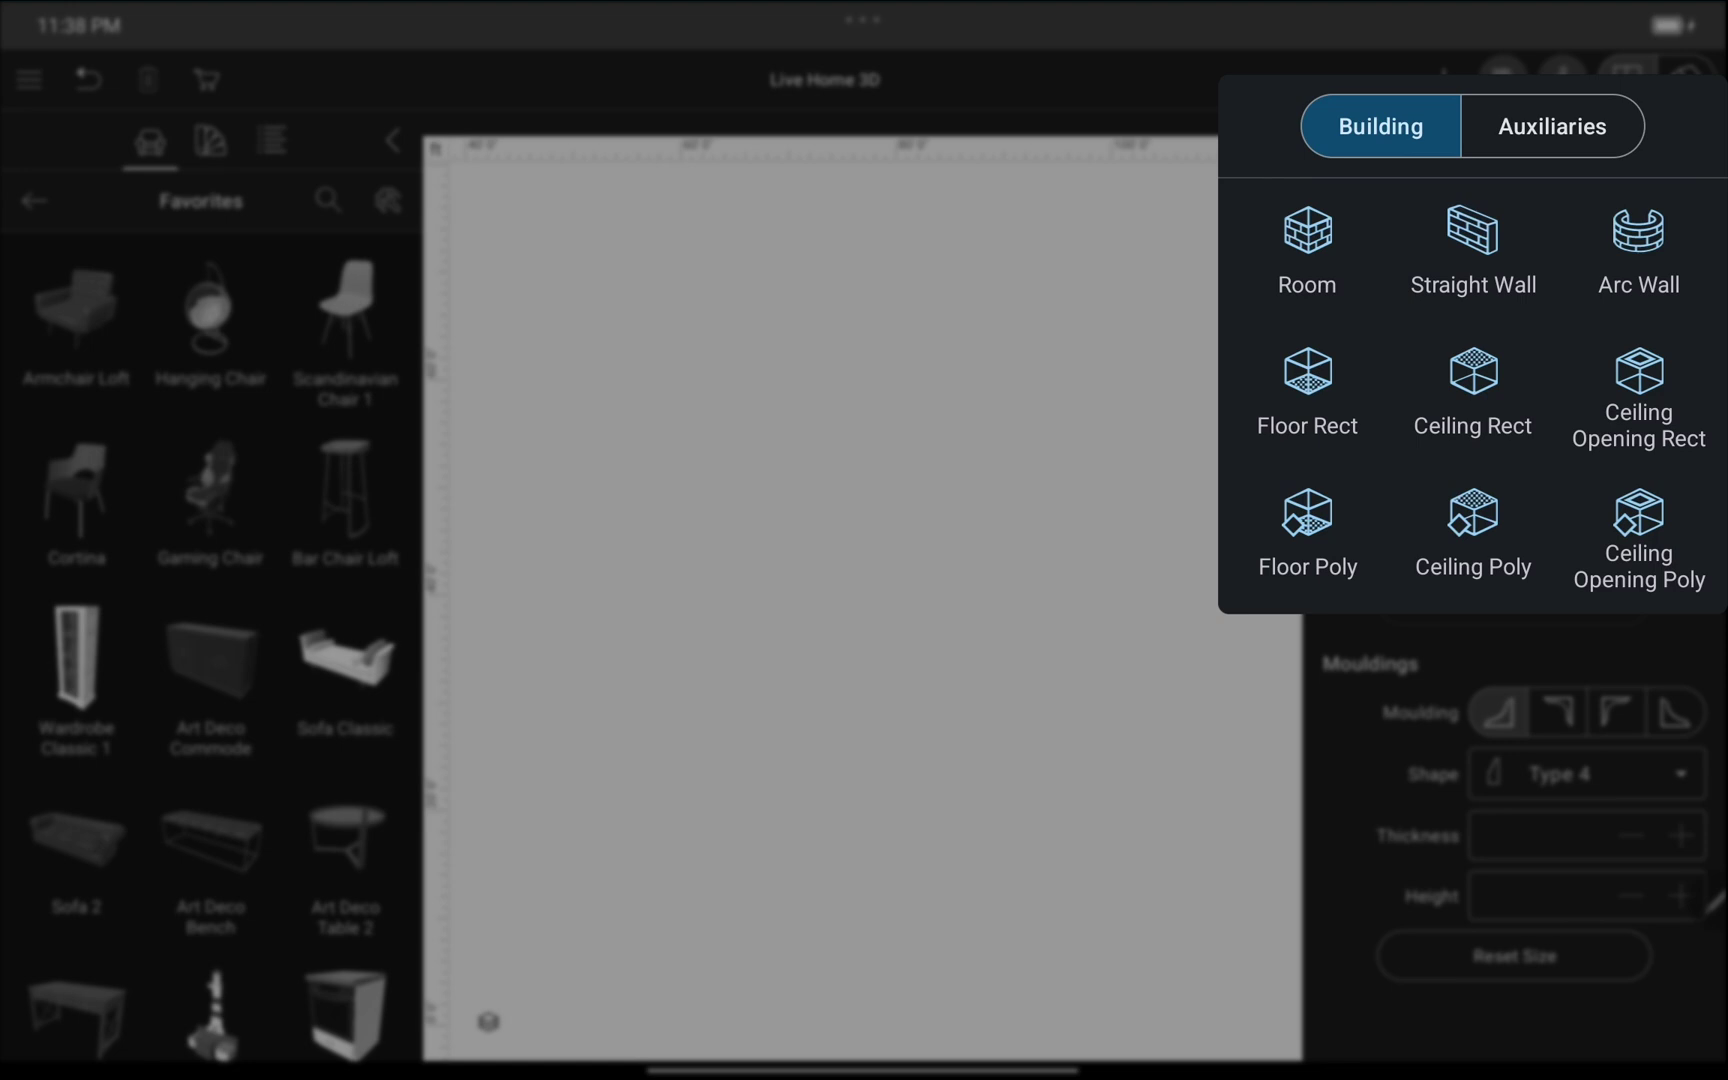
click(1307, 243)
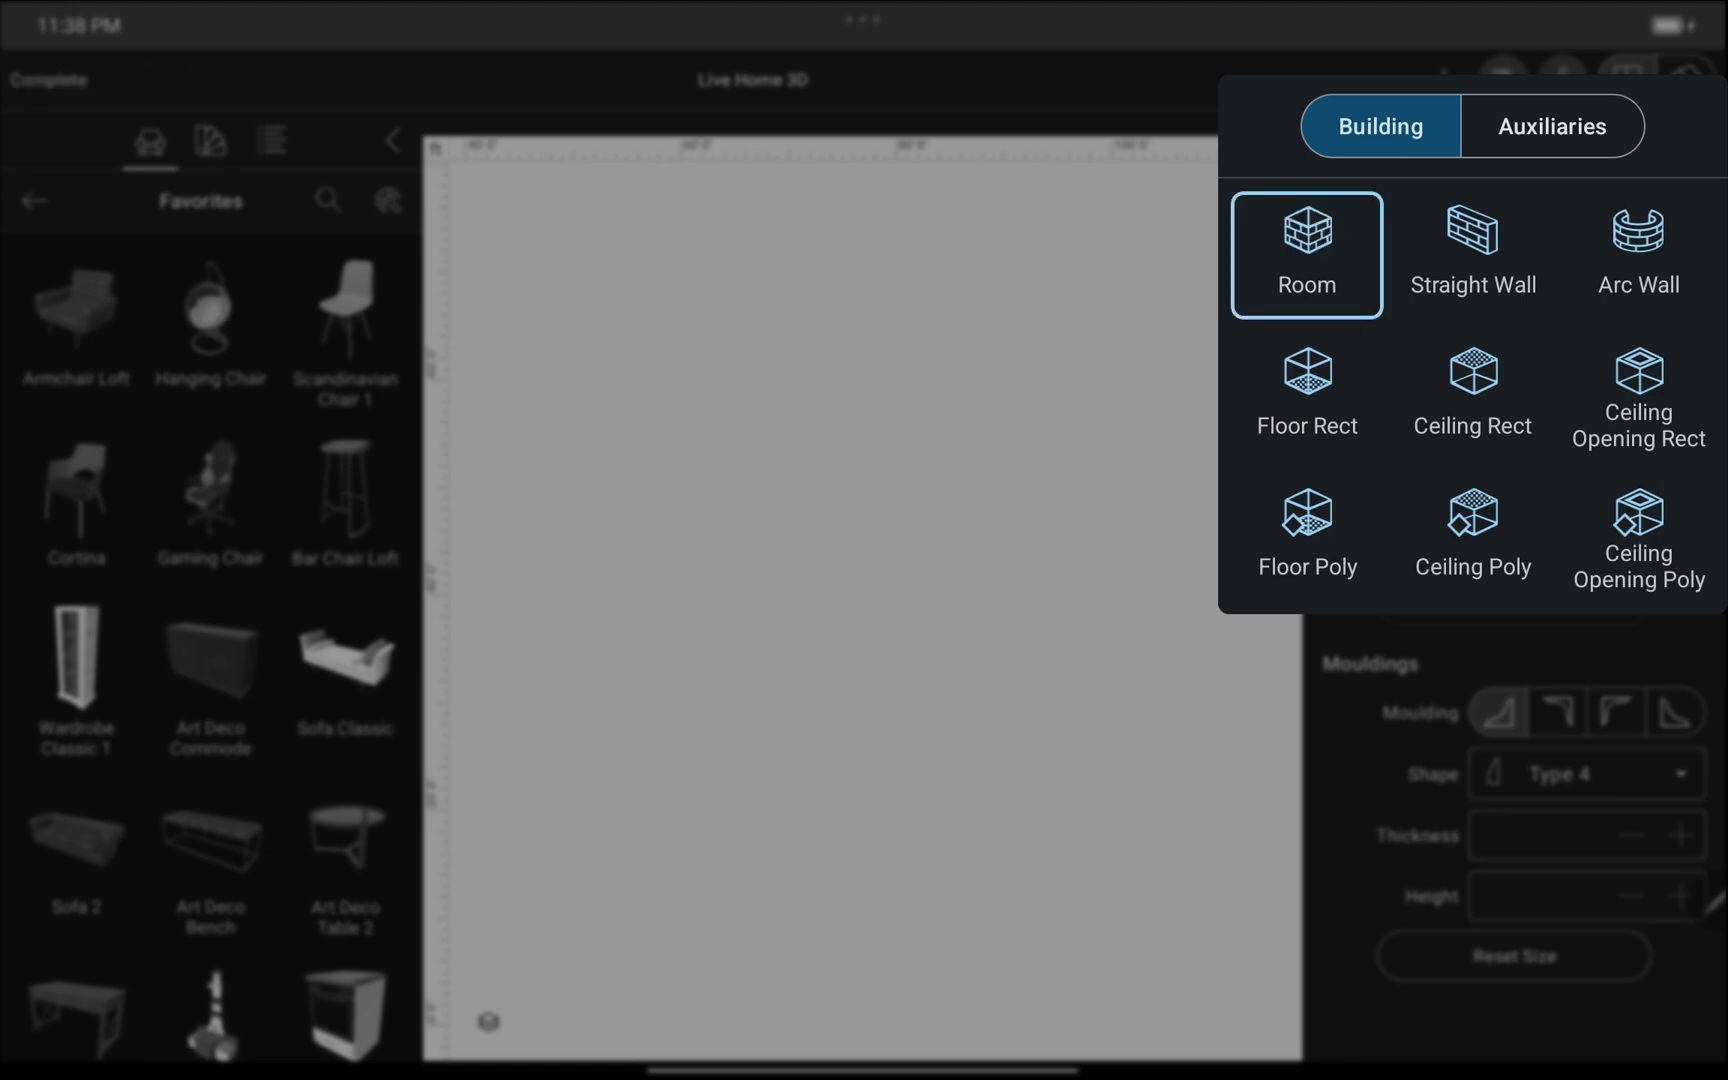
click(1627, 75)
click(1626, 74)
click(1472, 232)
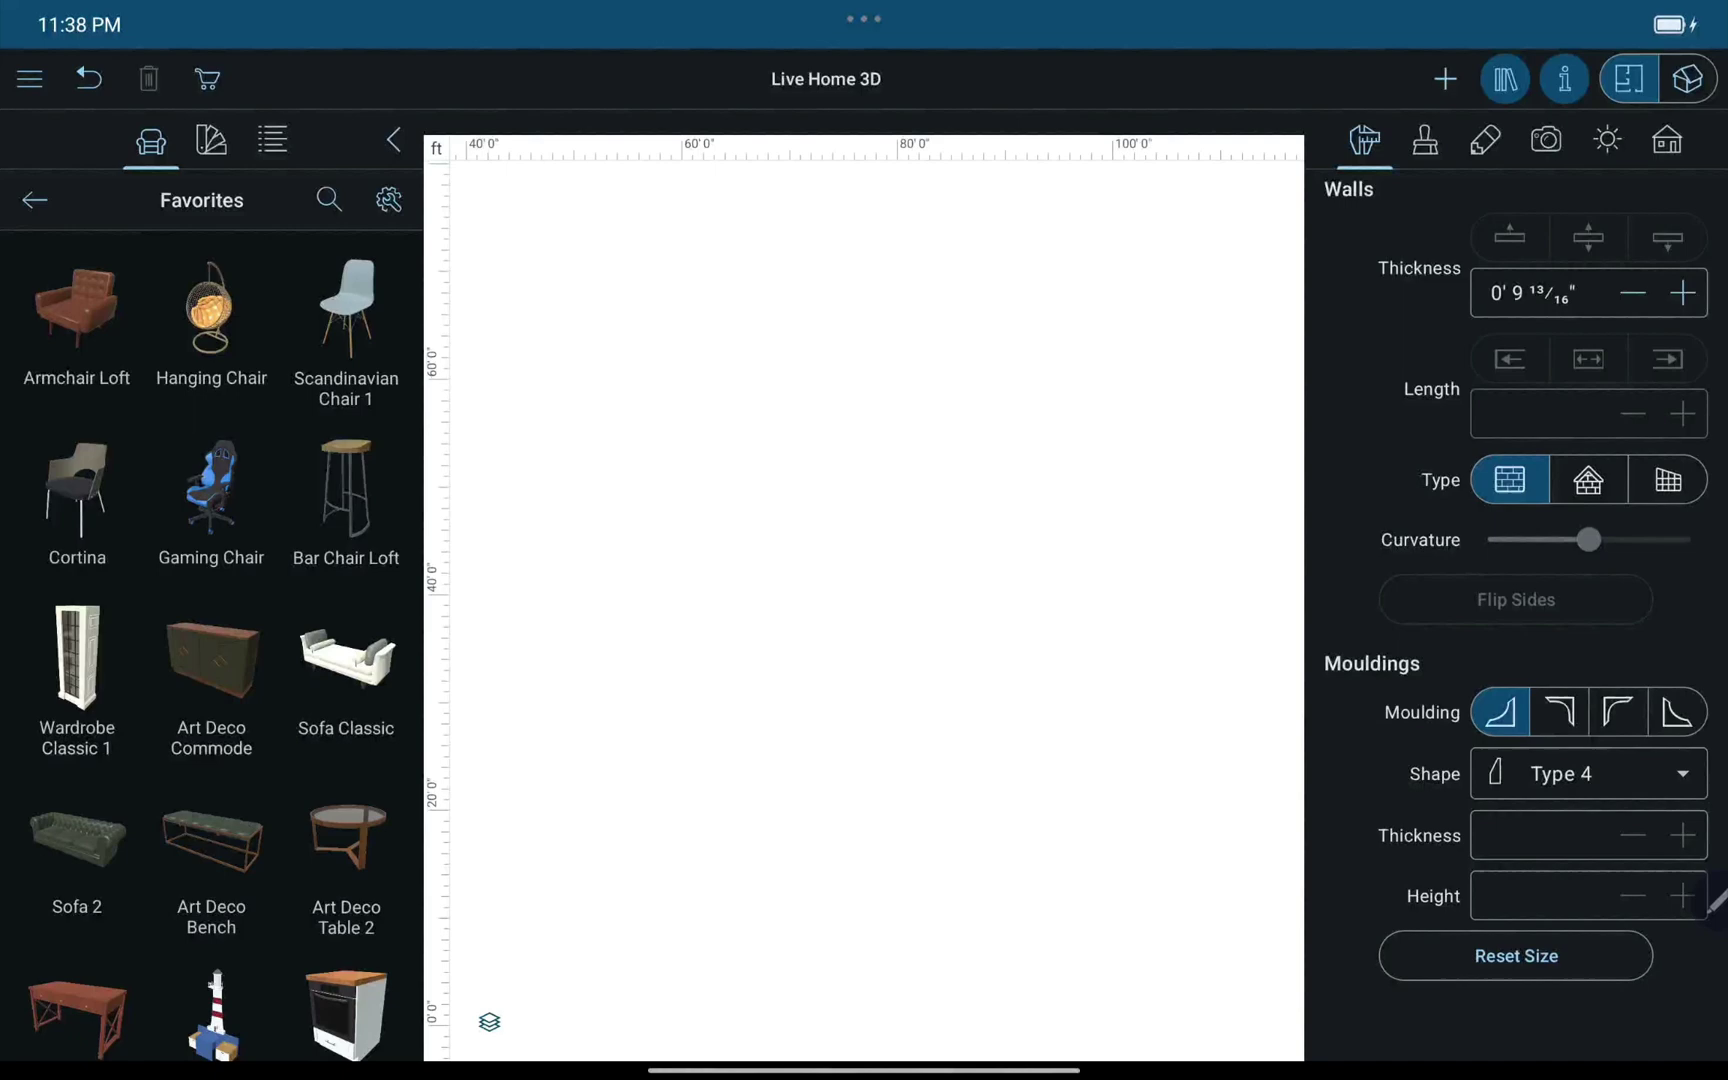
click(1445, 79)
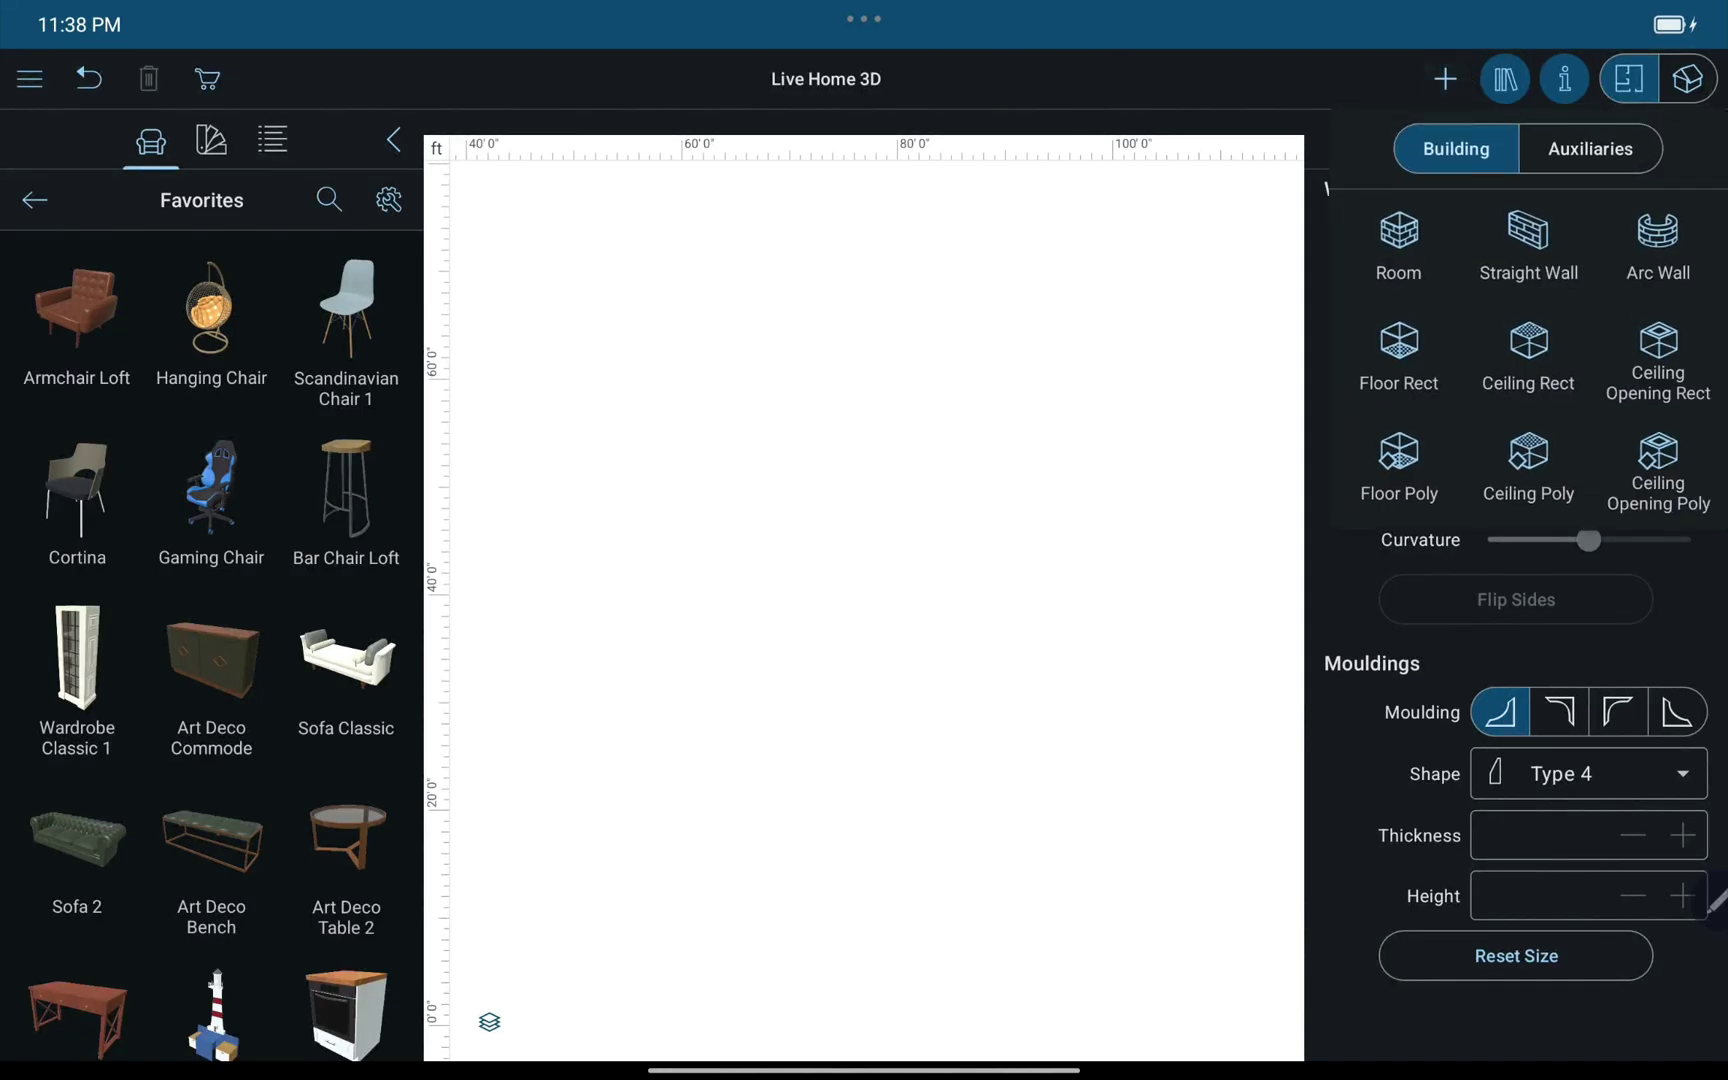
Step: Drag out a room shape on the plan with the Room tool
click(1399, 241)
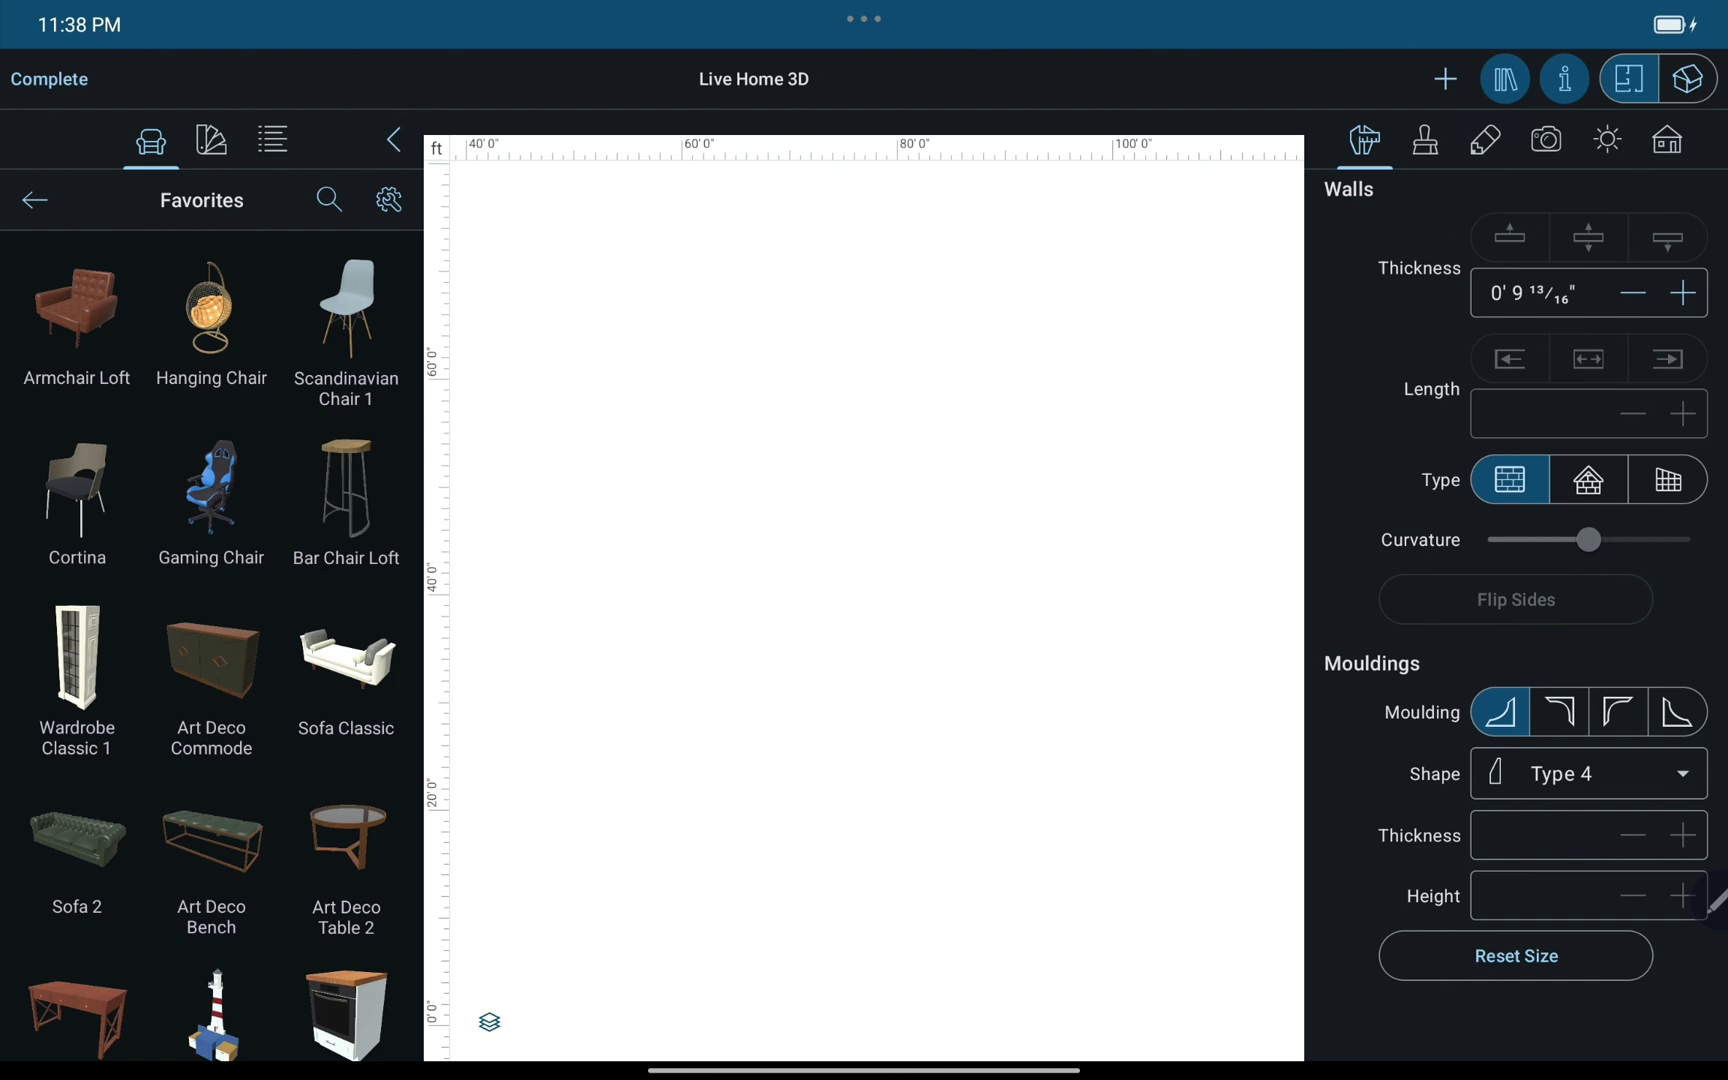
mouse_move(567, 351)
mouse_down()
mouse_move(632, 426)
mouse_move(1030, 472)
mouse_move(1129, 527)
mouse_move(1176, 819)
mouse_move(1061, 757)
mouse_move(1176, 817)
mouse_move(1175, 756)
mouse_up()
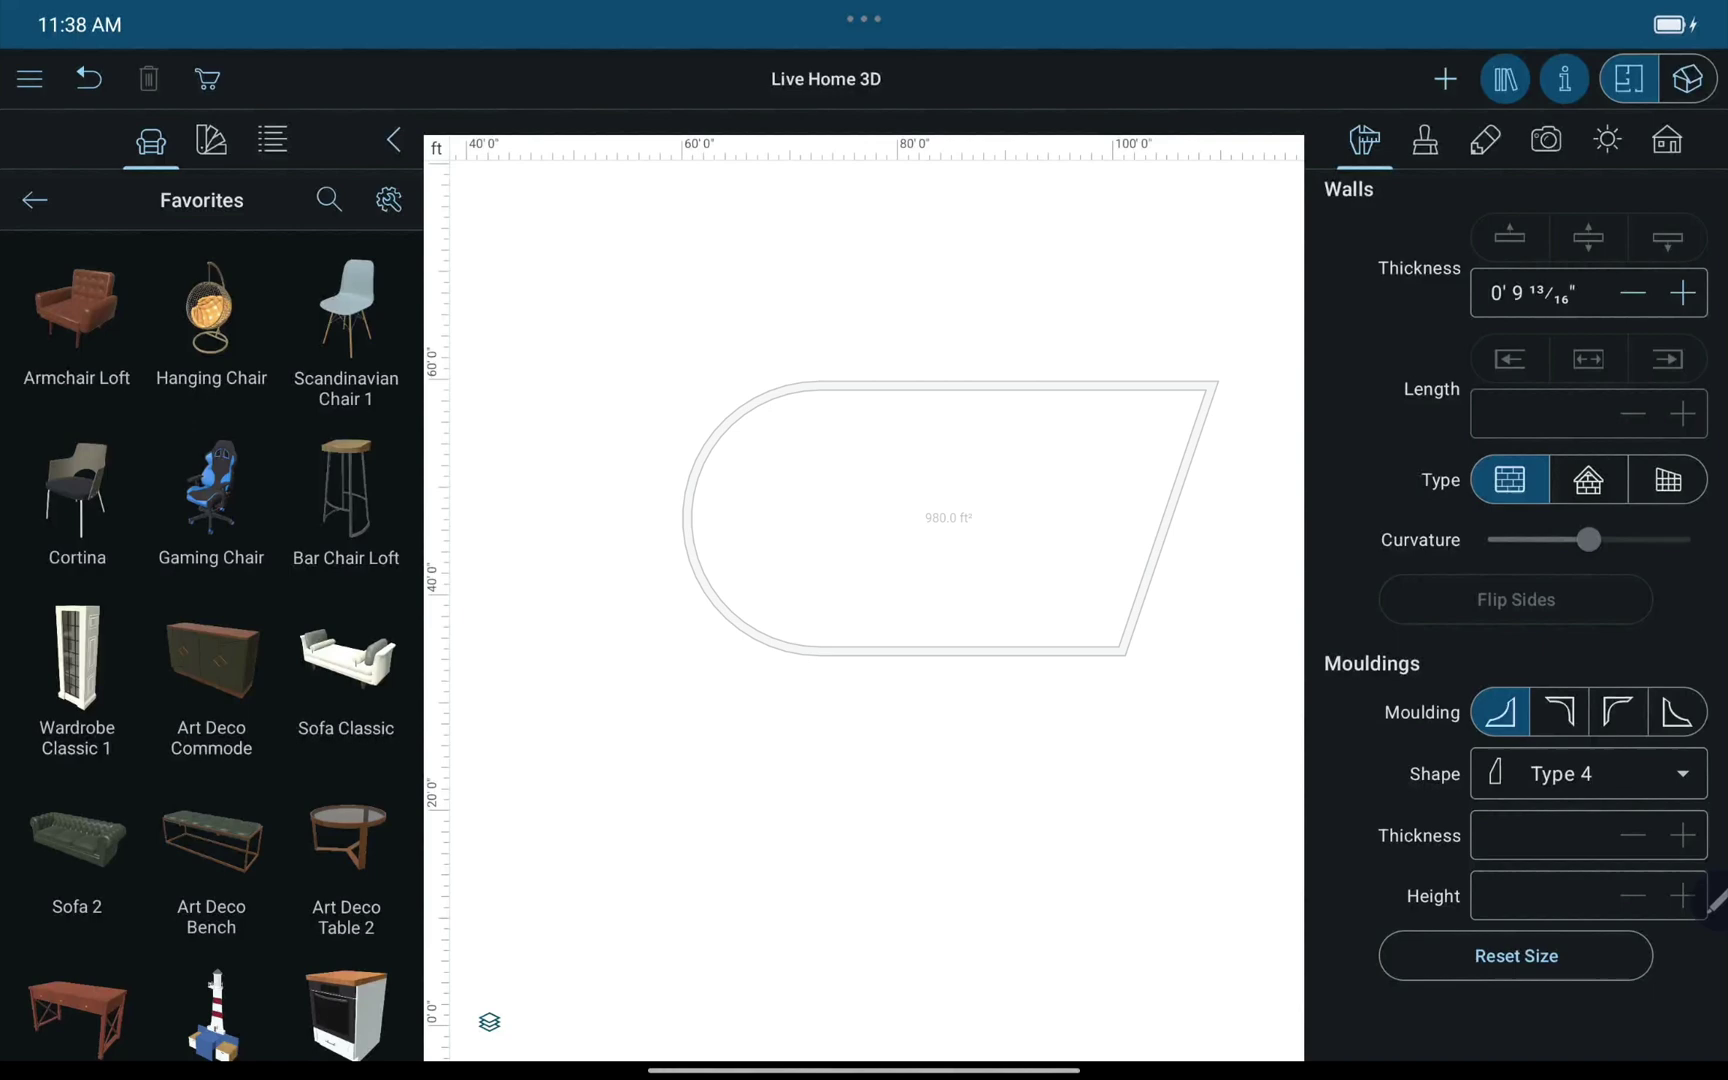
Step: Draw a connected chain of straight walls (top, slanted right, bottom), leaving the left side open
click(1445, 78)
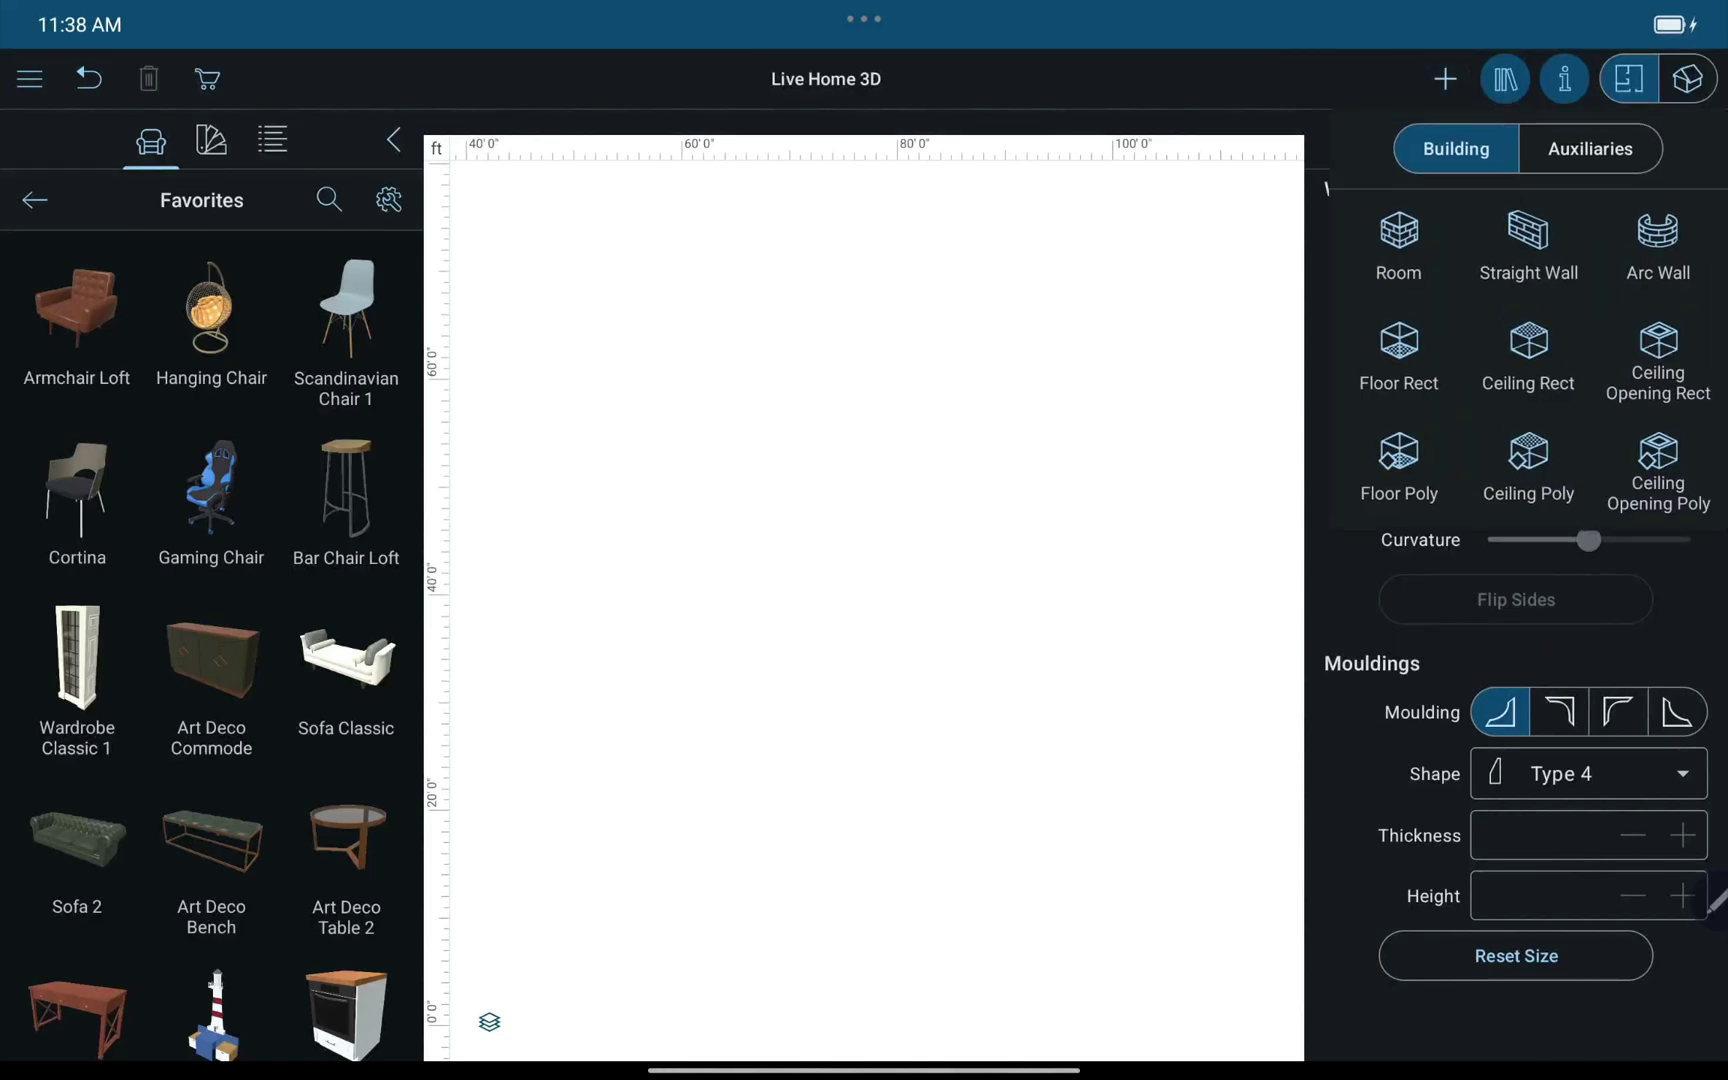
click(1528, 232)
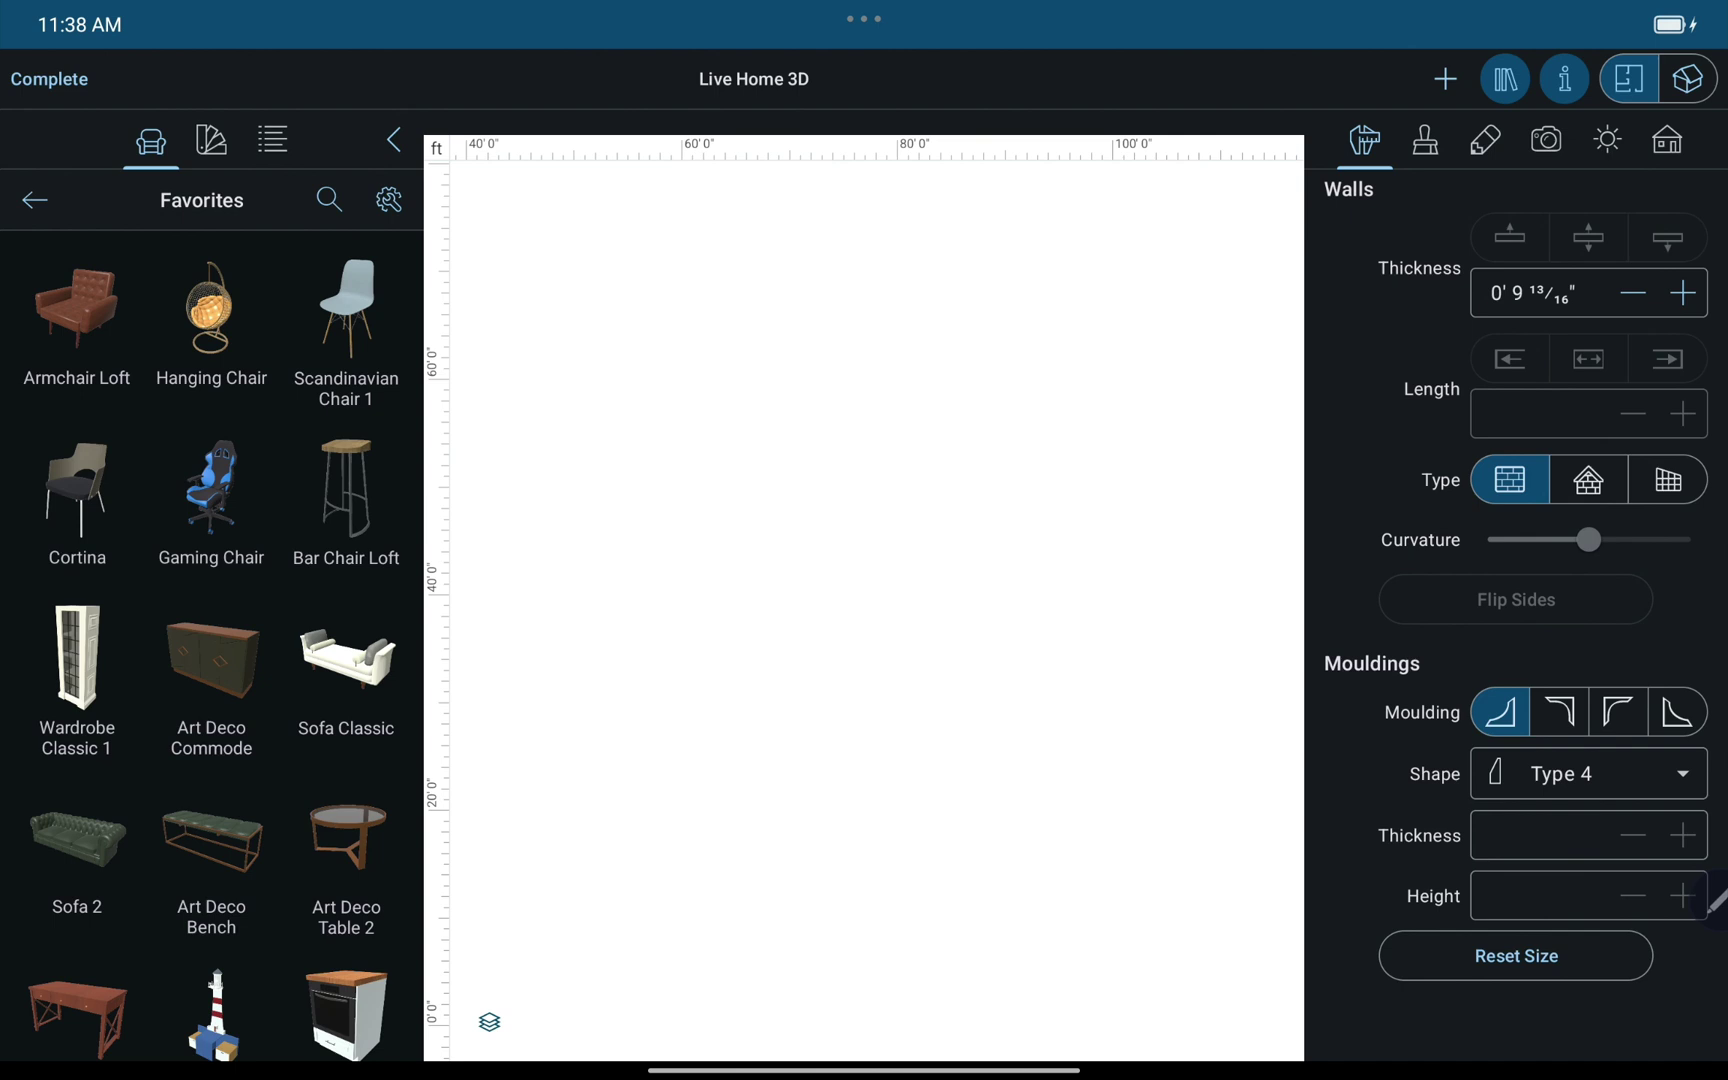
click(819, 391)
drag(819, 391, 1206, 391)
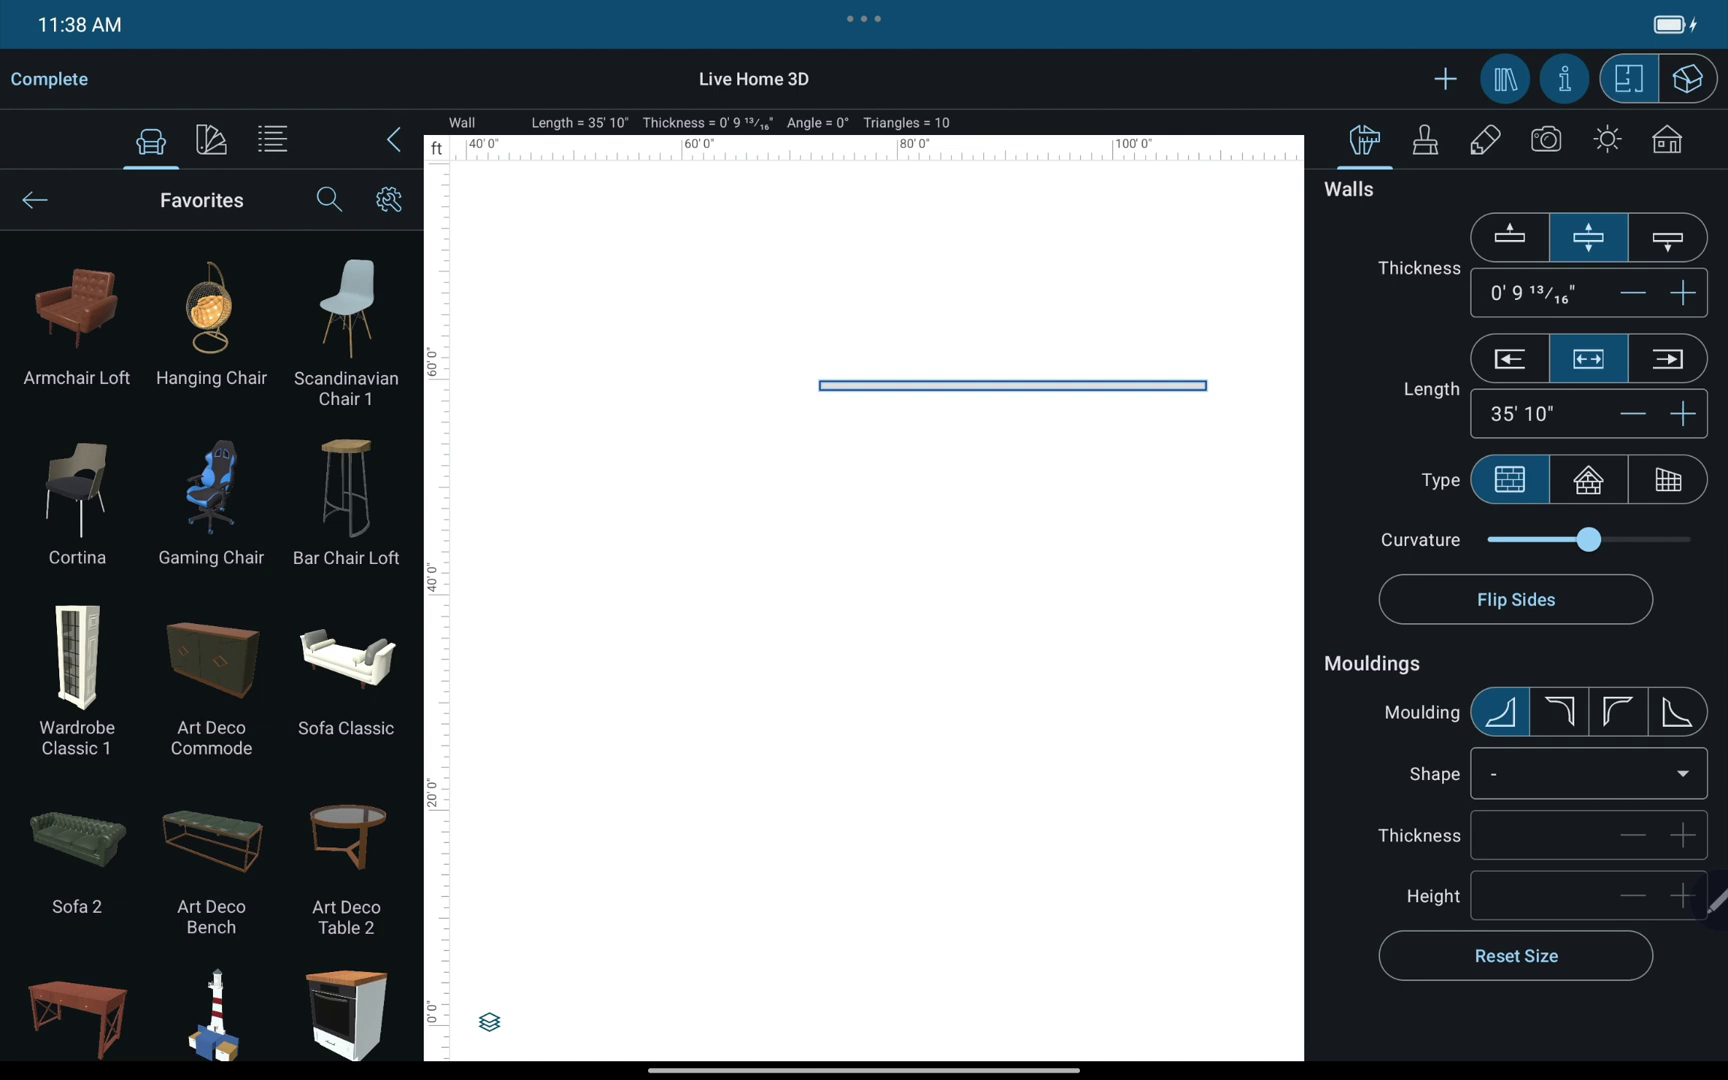
mouse_move(1206, 390)
mouse_down()
mouse_move(1121, 648)
mouse_move(818, 648)
mouse_up()
click(50, 79)
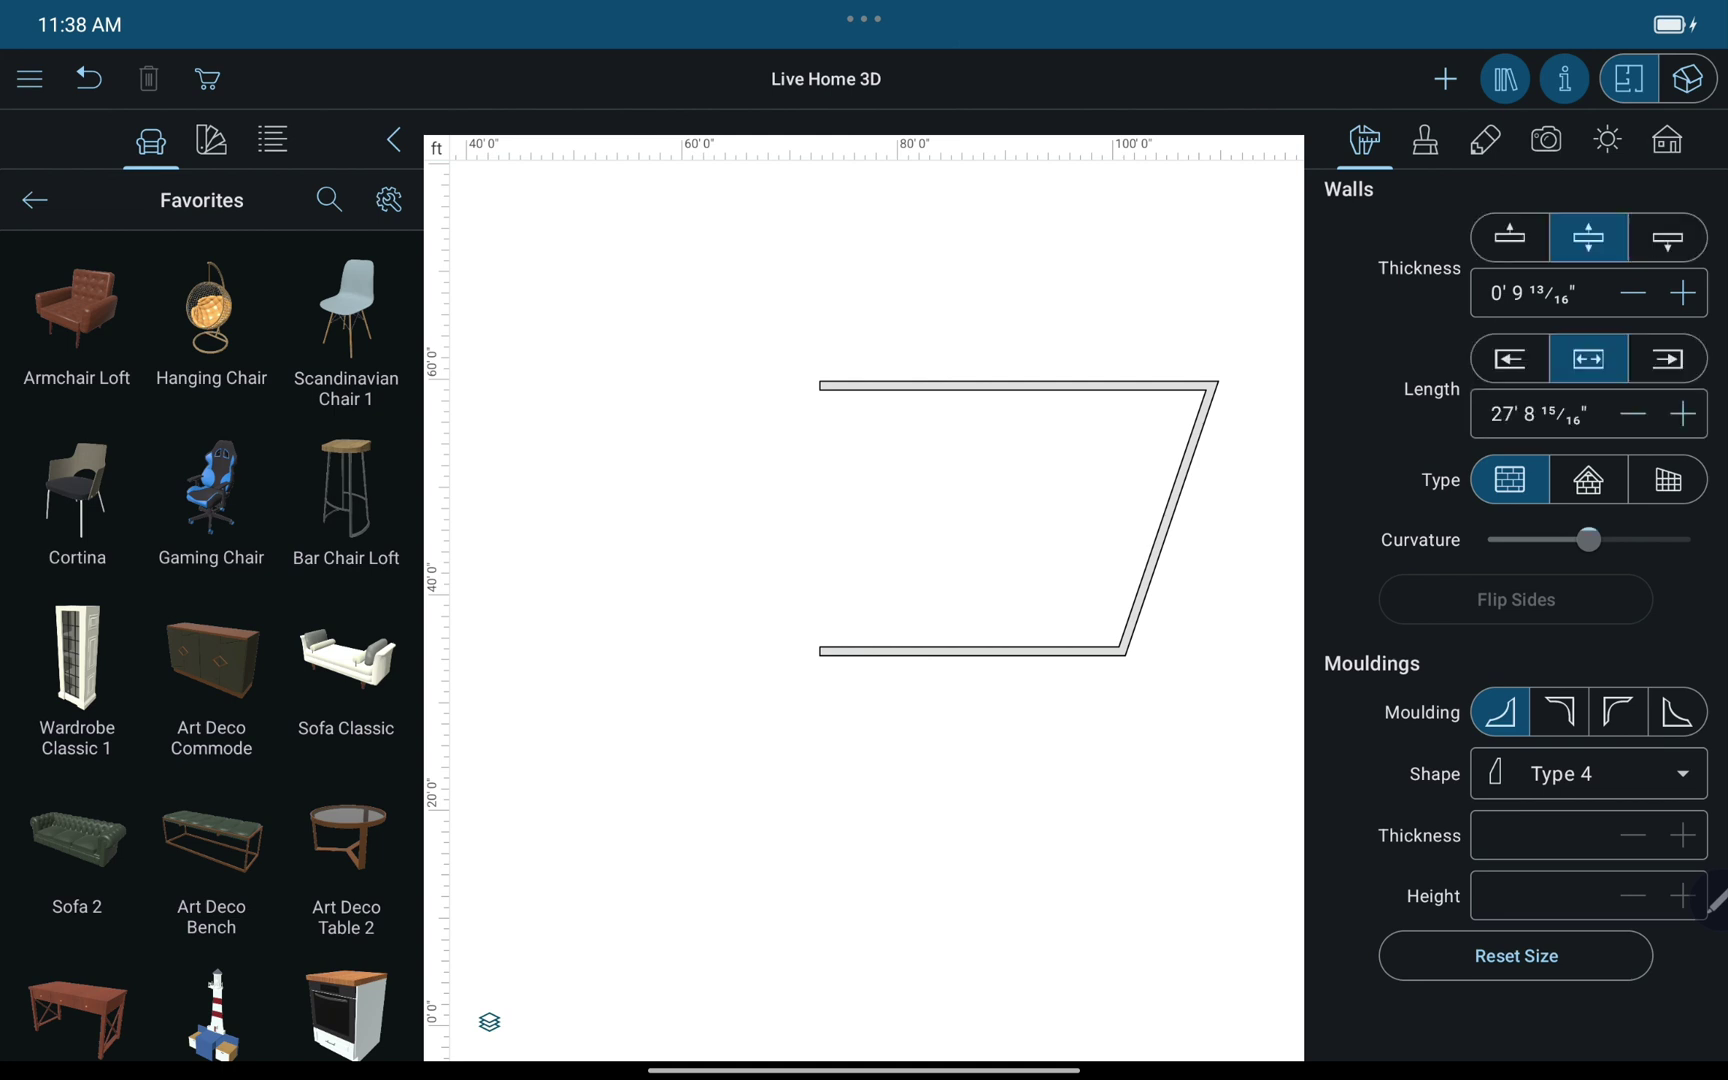
Step: Close the left side with a wall bent outward into a curve, with increased segmentation
click(1444, 78)
click(1657, 242)
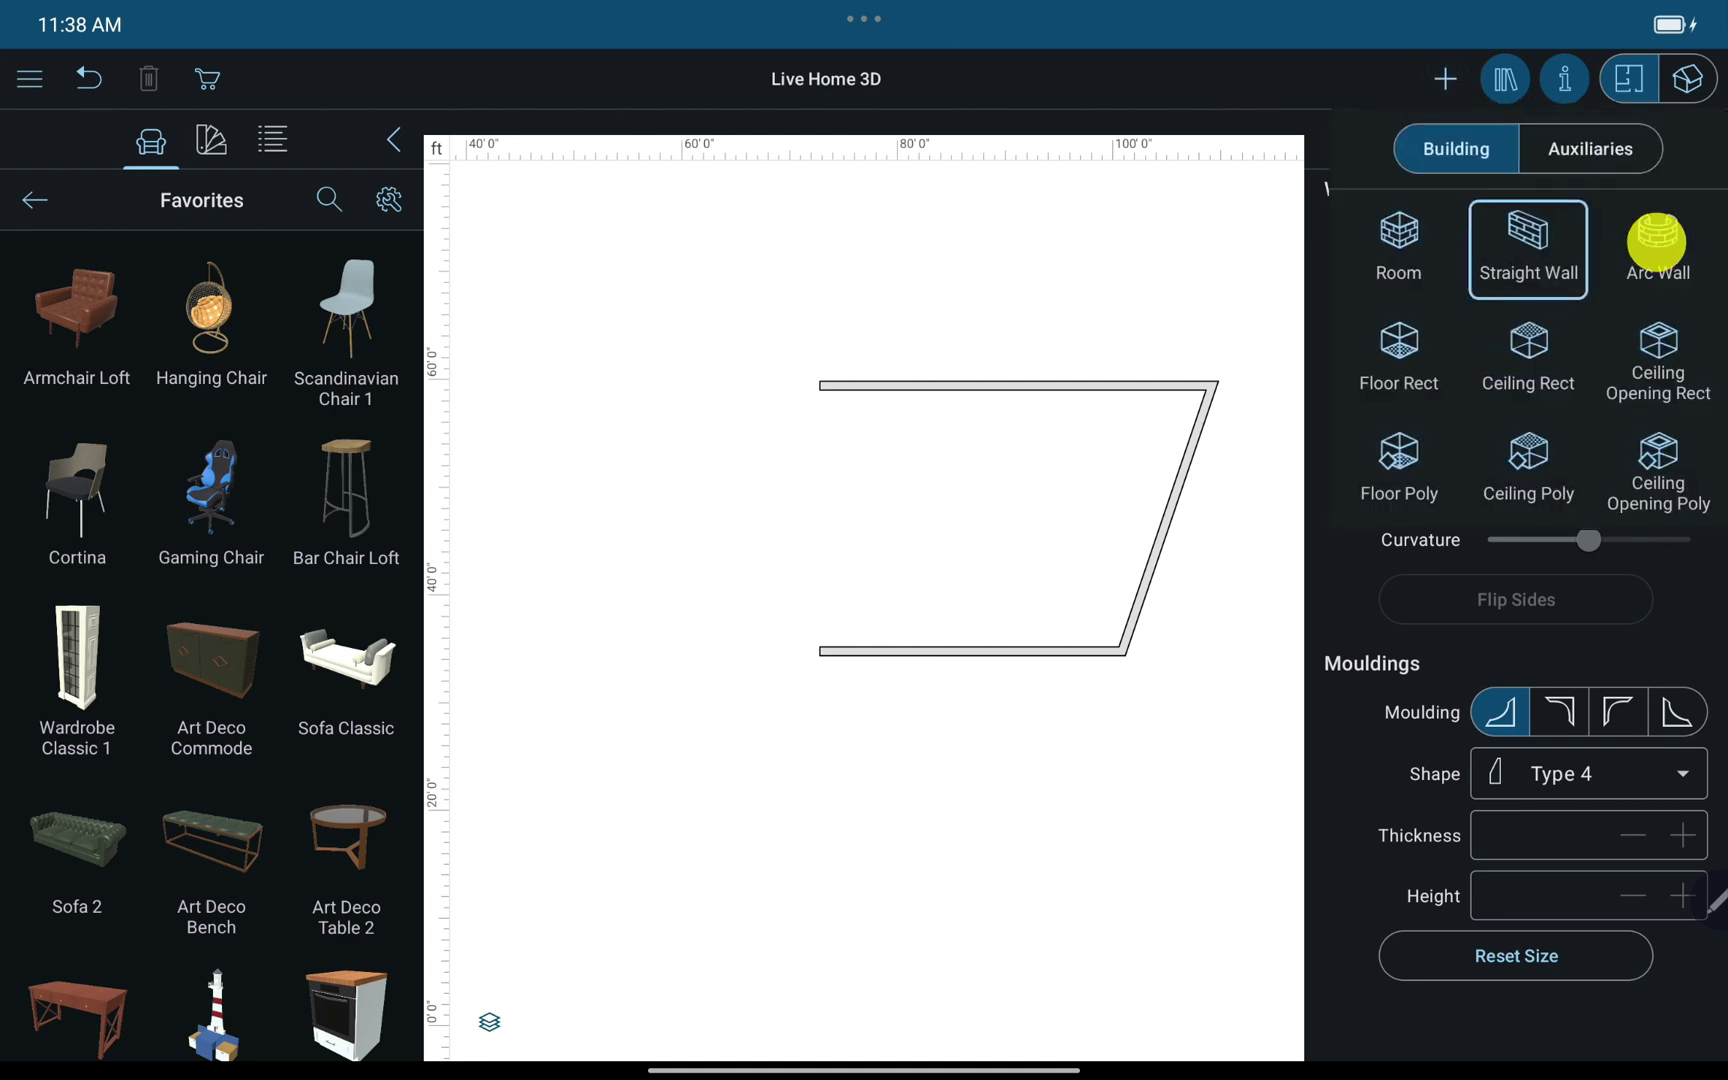
drag(819, 387, 819, 651)
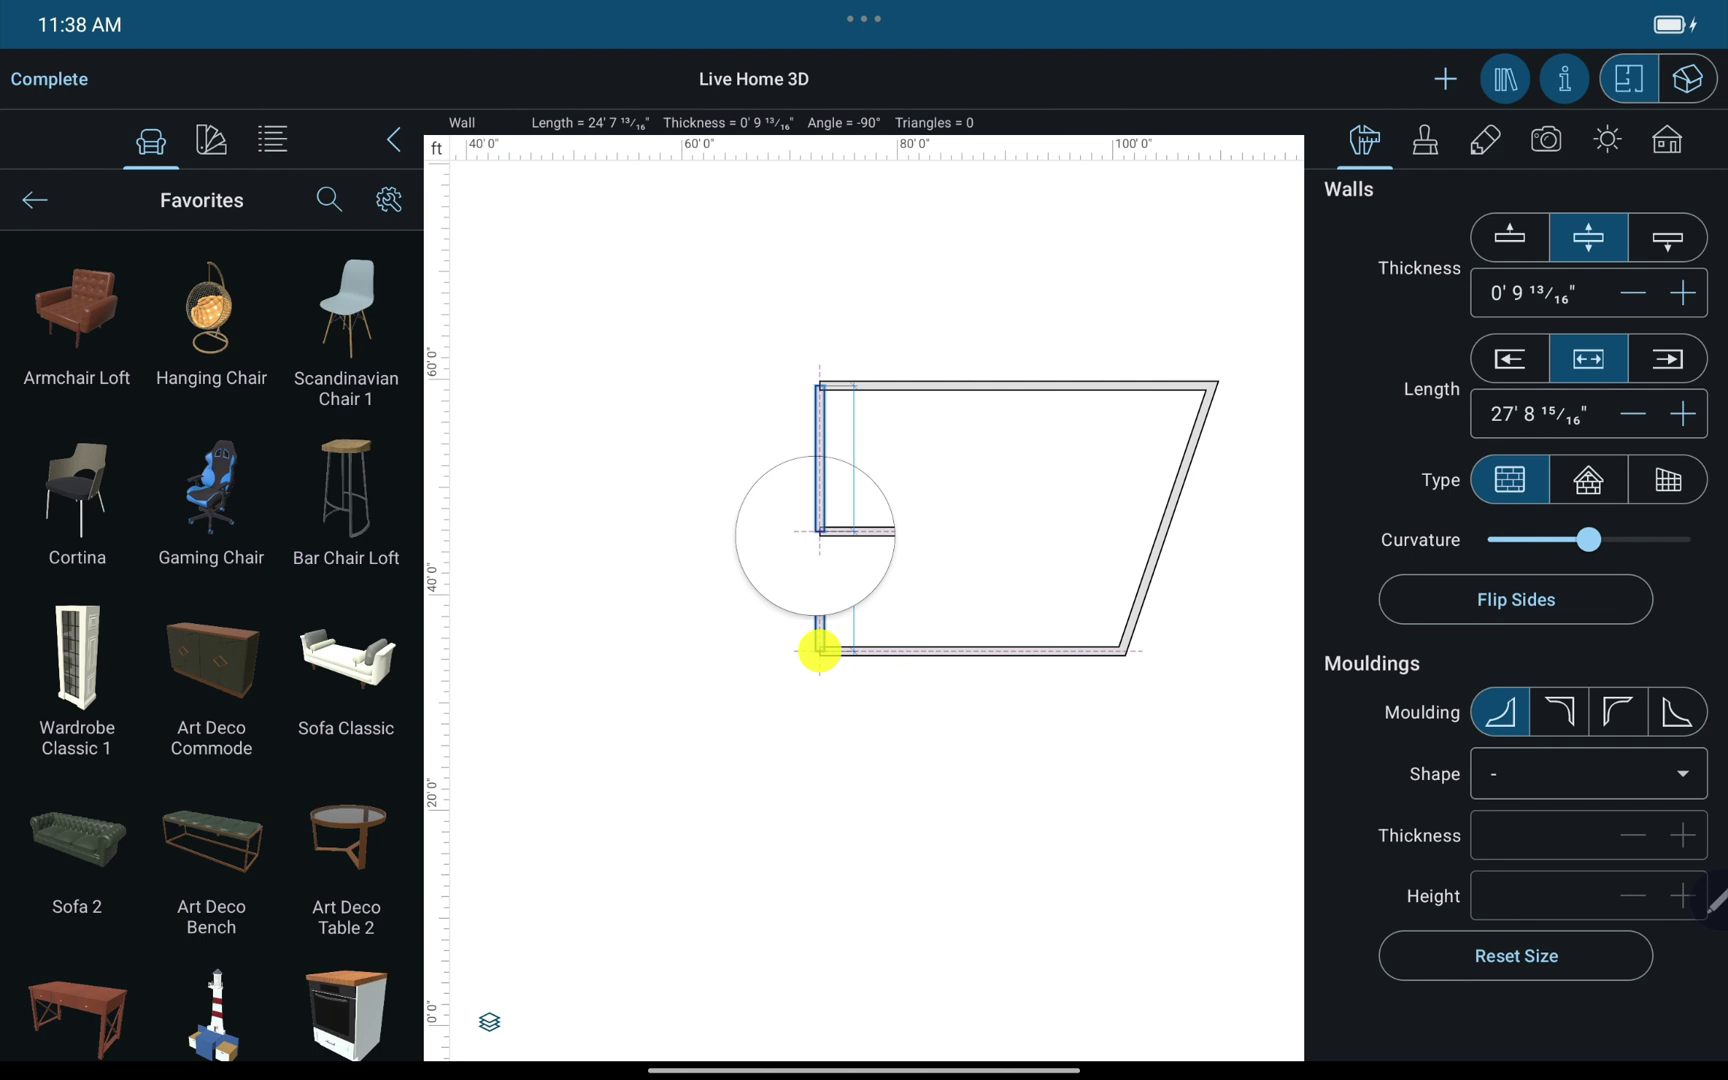
drag(820, 651, 819, 651)
mouse_move(819, 518)
mouse_down()
mouse_move(872, 513)
mouse_move(686, 517)
mouse_up()
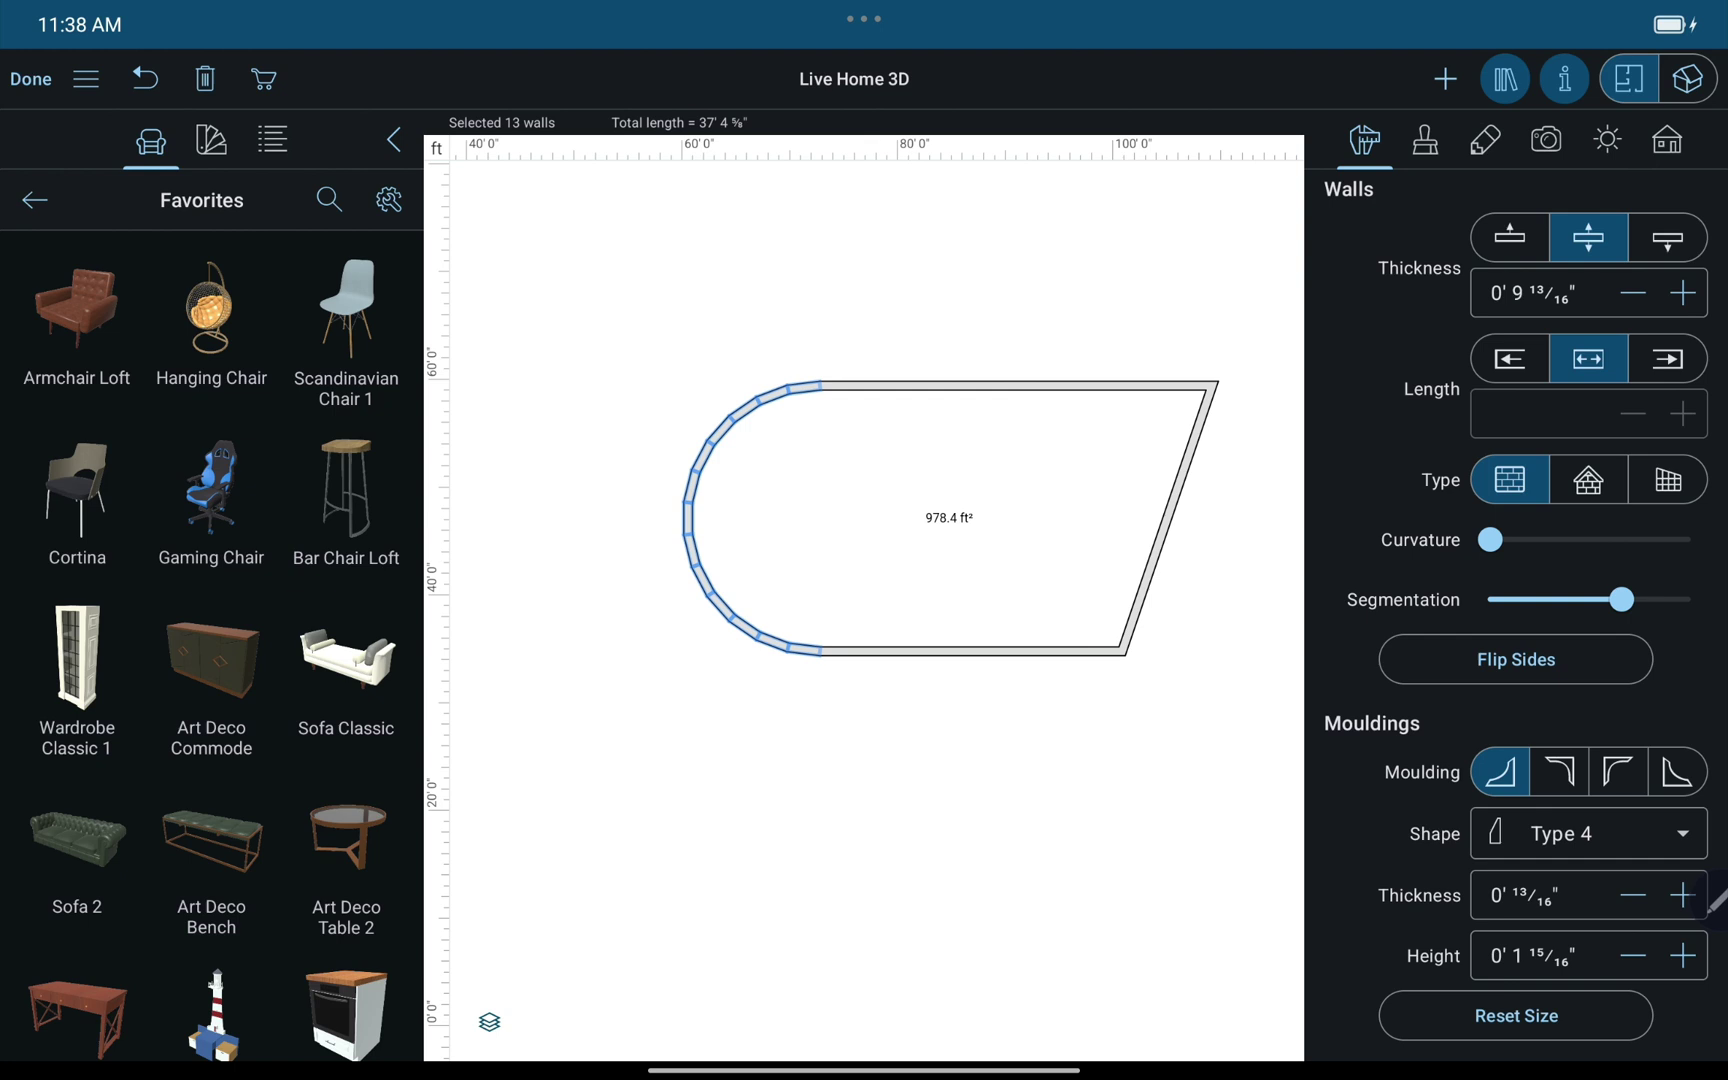
mouse_move(1621, 600)
mouse_down()
mouse_move(1486, 599)
mouse_move(1674, 599)
mouse_up()
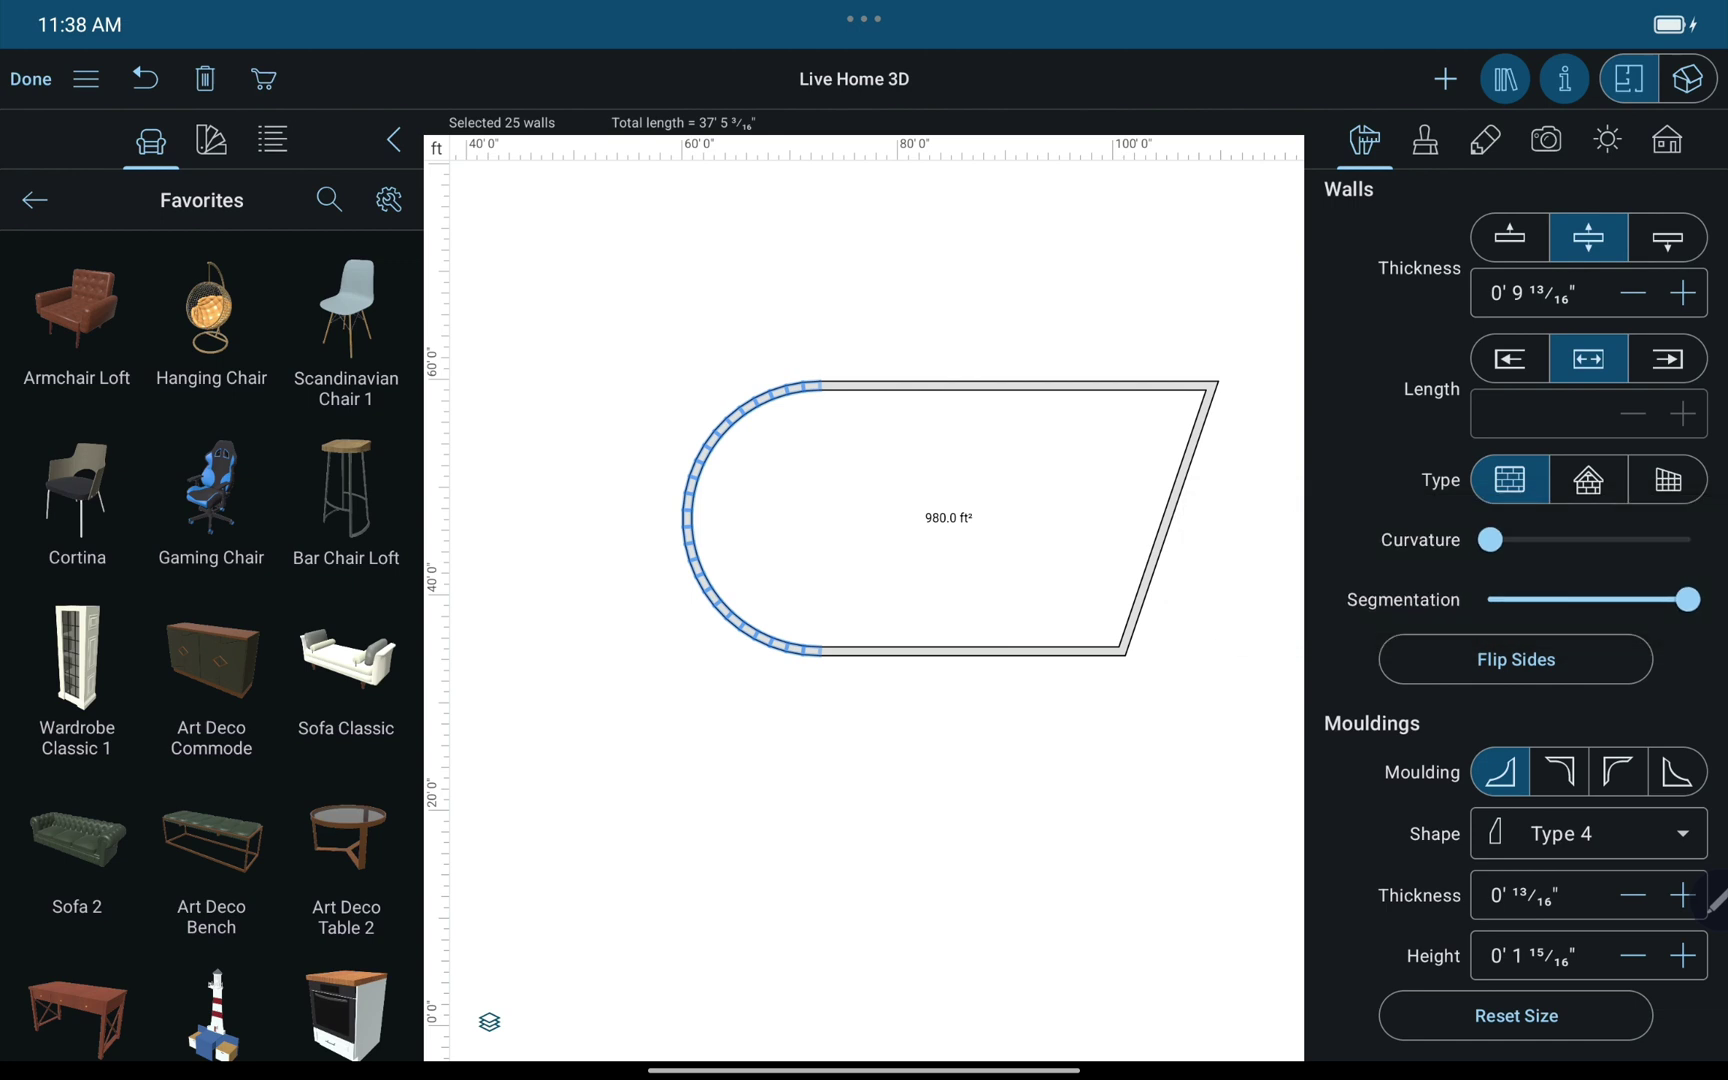
click(30, 78)
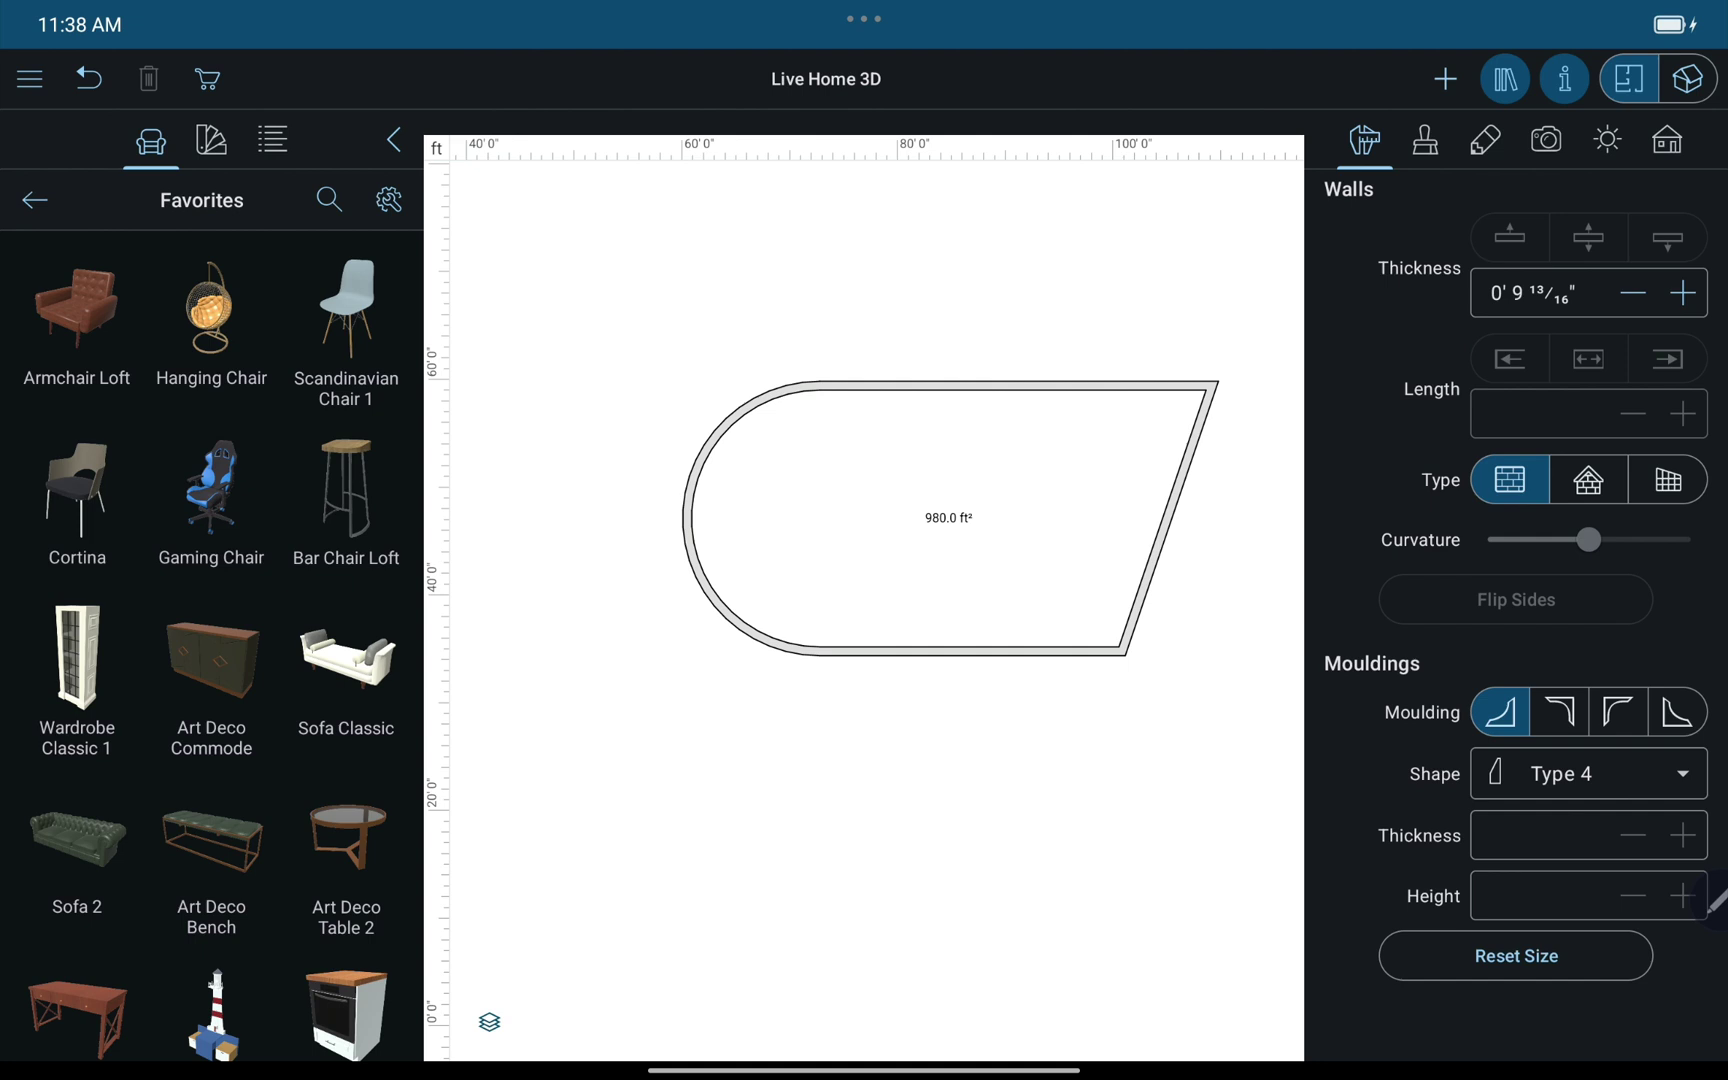
Step: Move the slanted right wall leftward and straighten it to vertical
click(1165, 522)
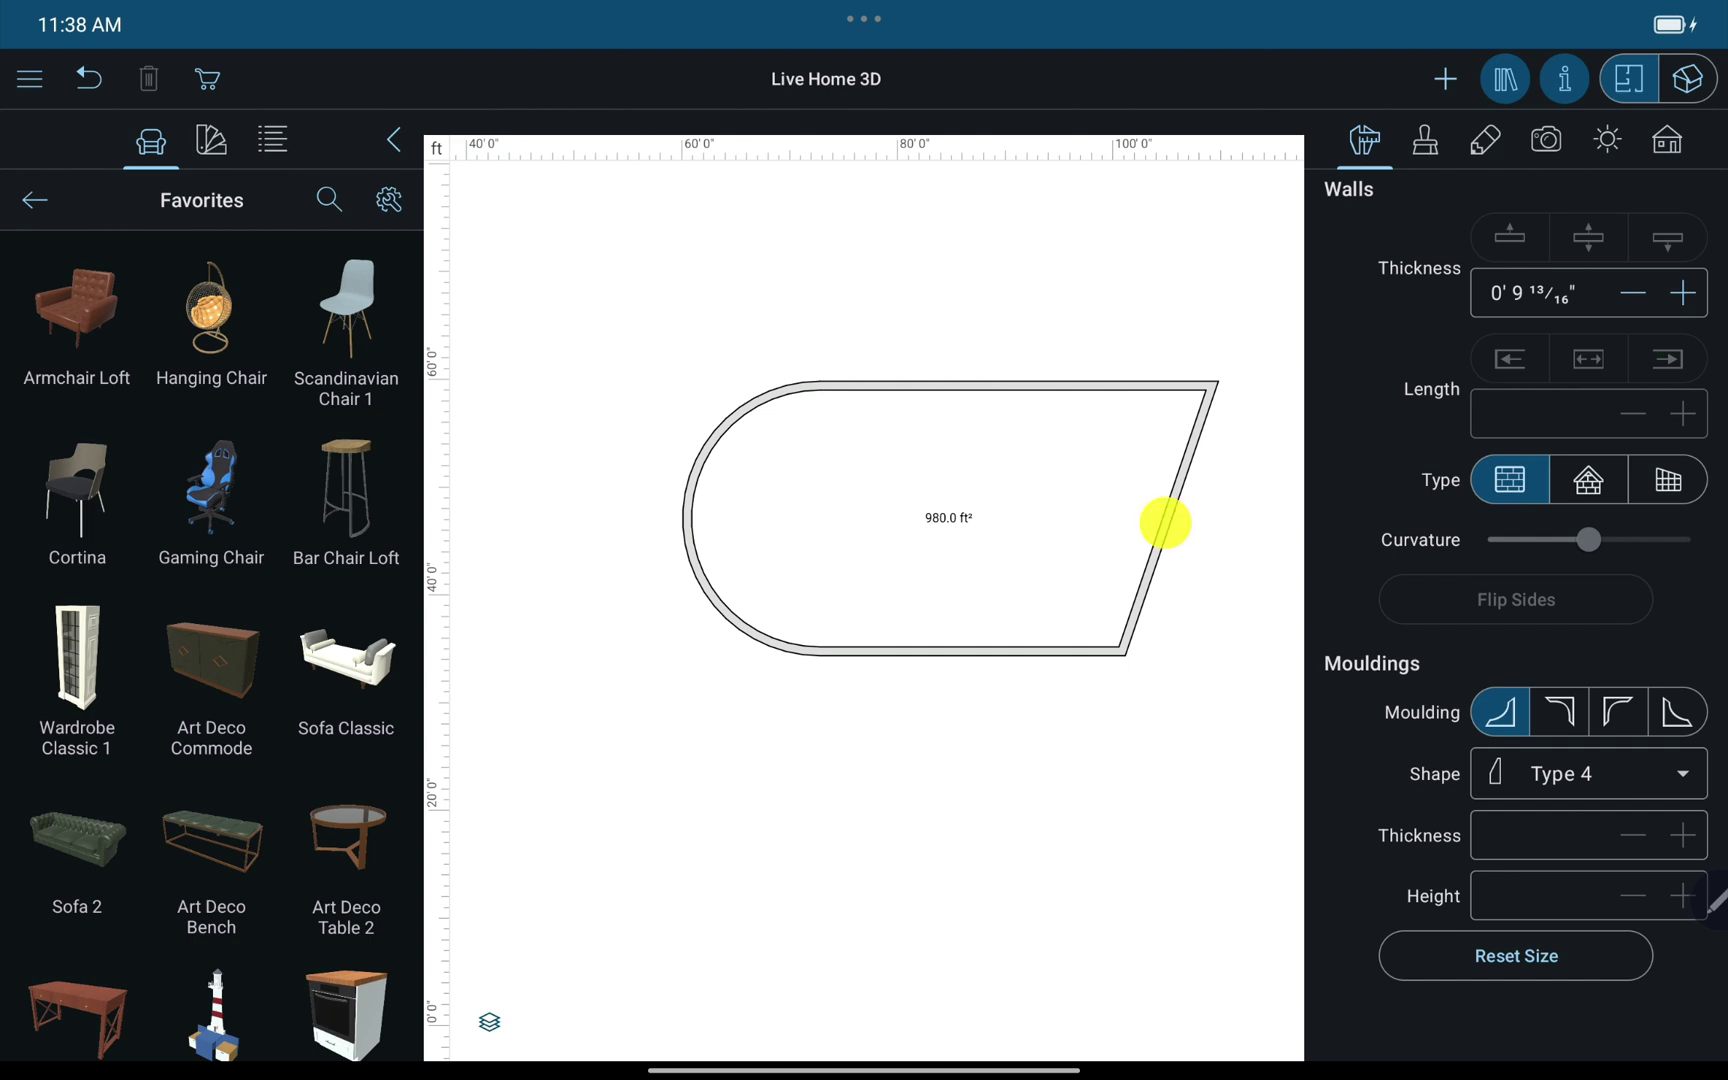
drag(1165, 522, 1108, 522)
drag(1063, 651, 1152, 650)
click(1670, 481)
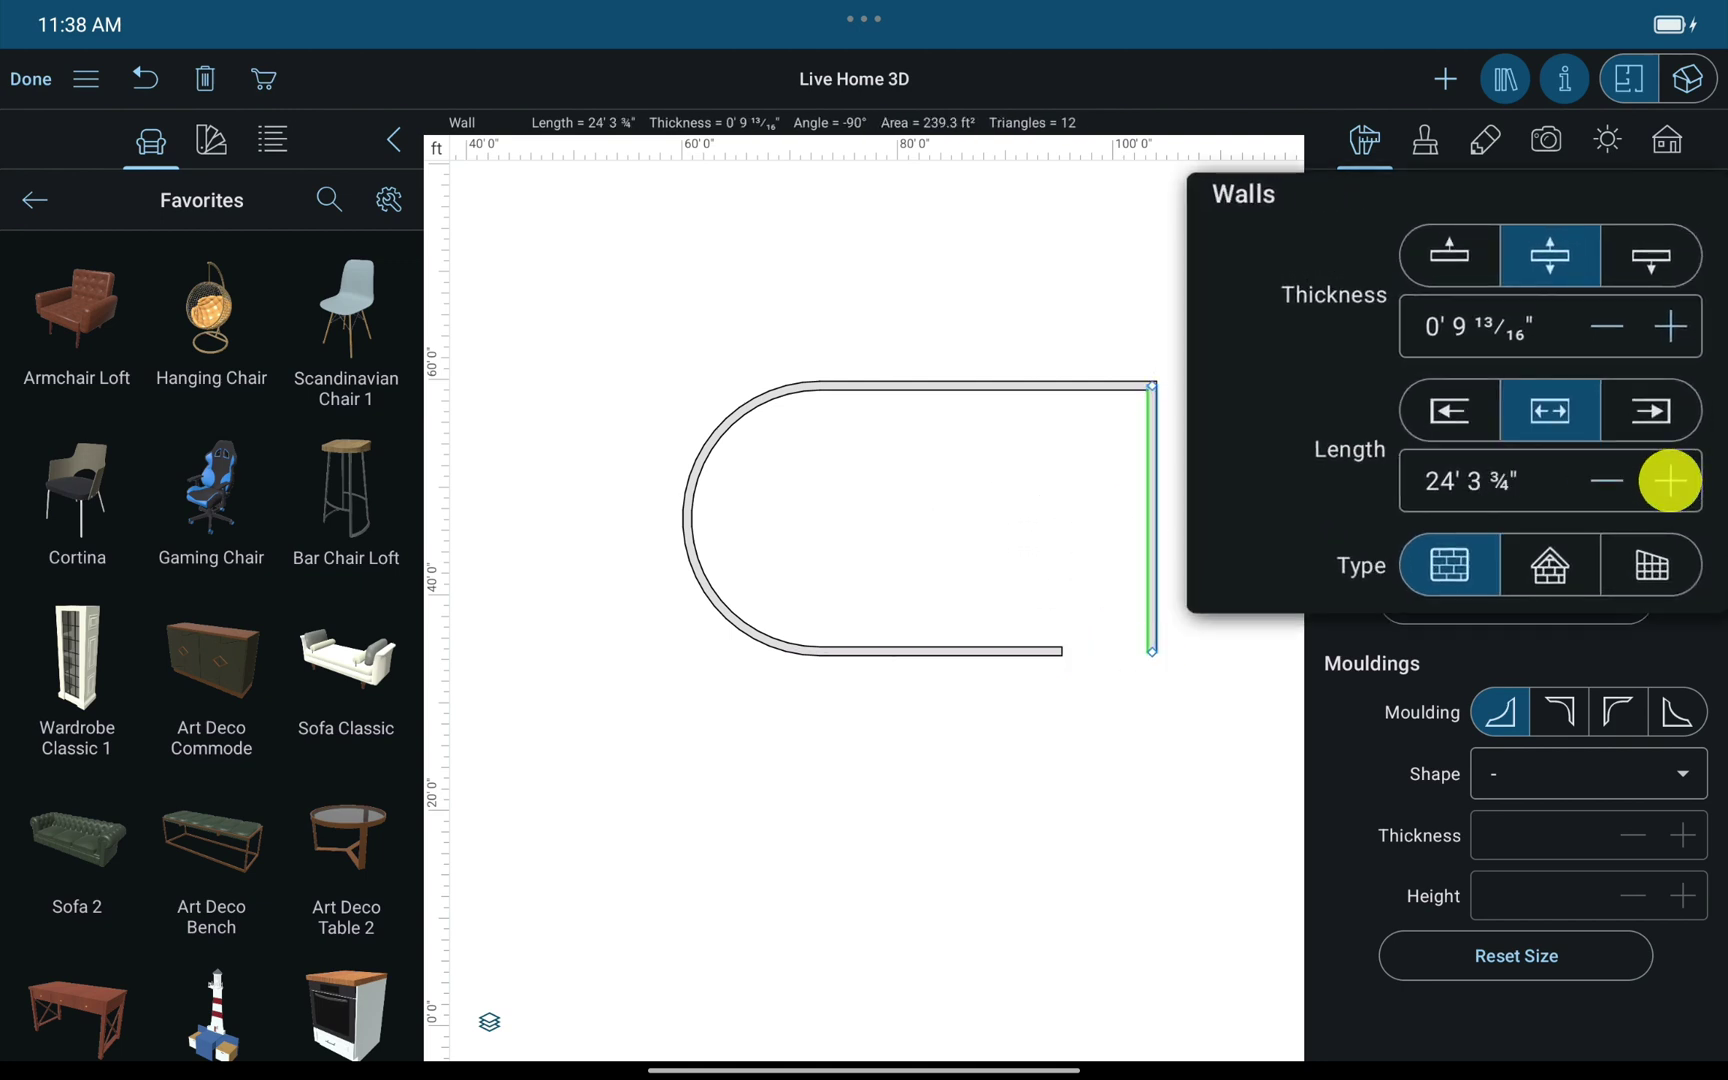
Step: Lengthen the right wall to 24' 6½" and increase its thickness
click(1670, 480)
click(1671, 480)
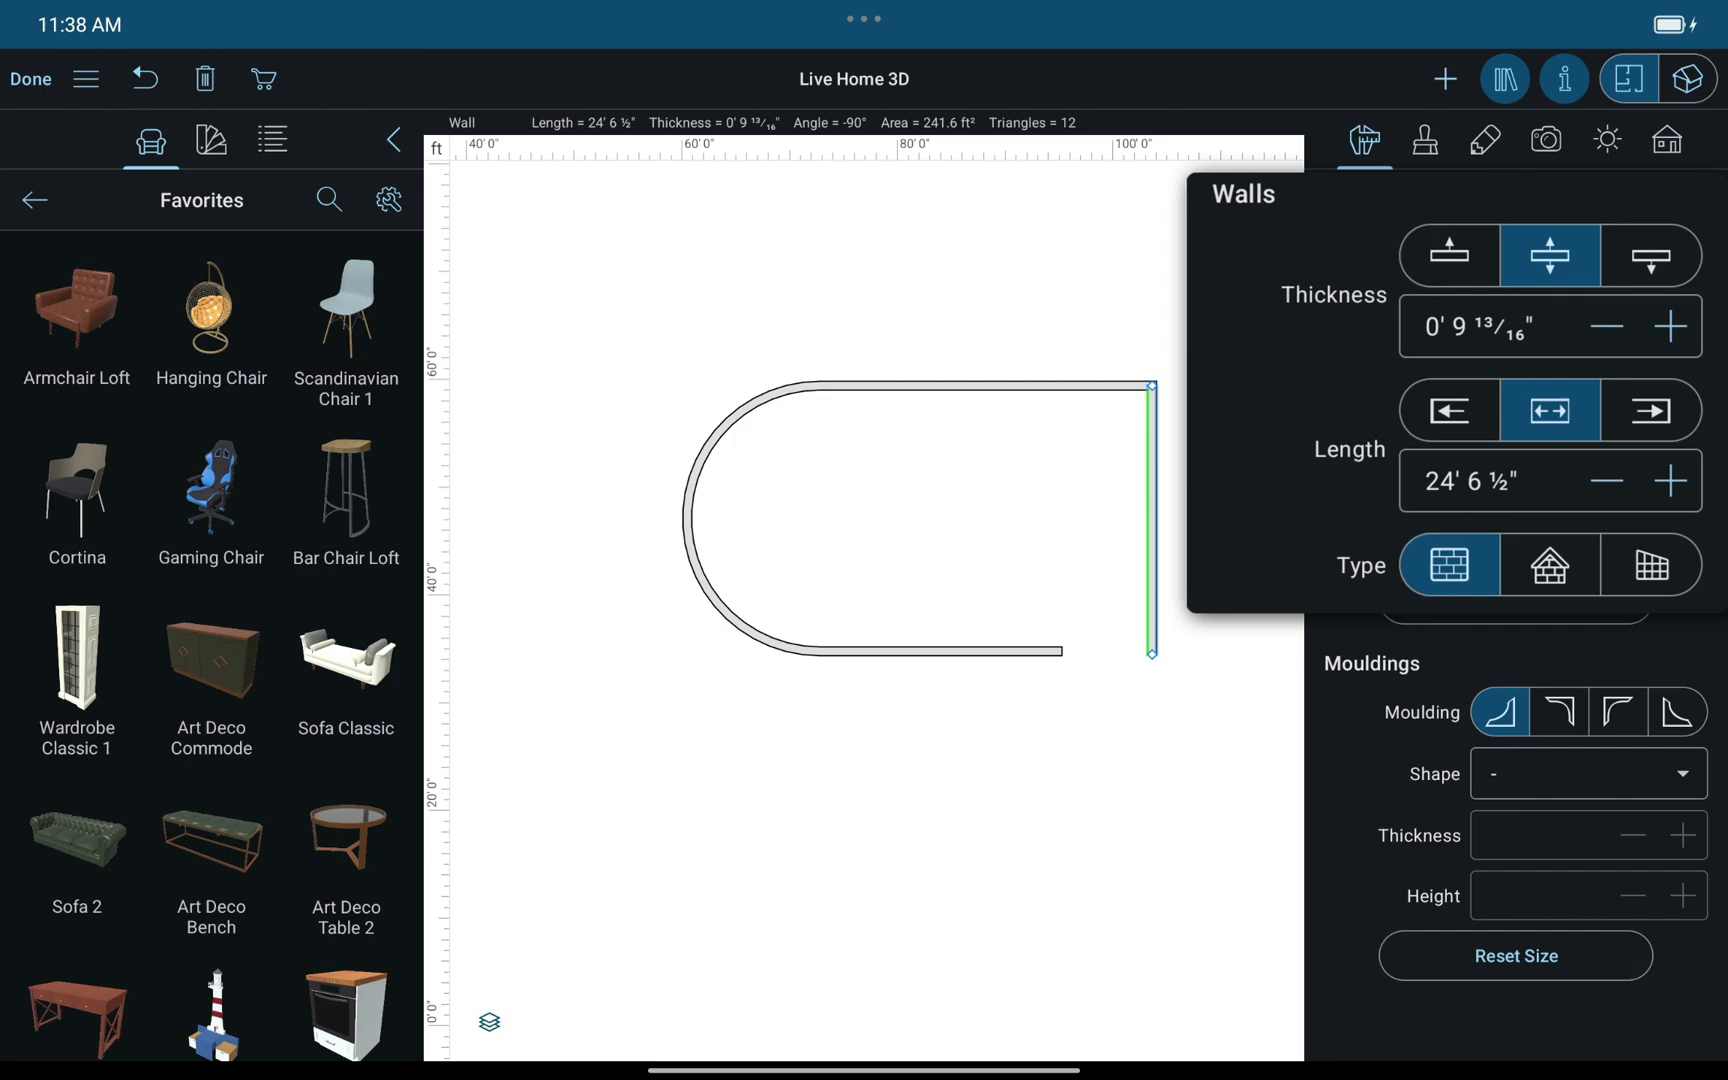
click(1670, 327)
click(1670, 327)
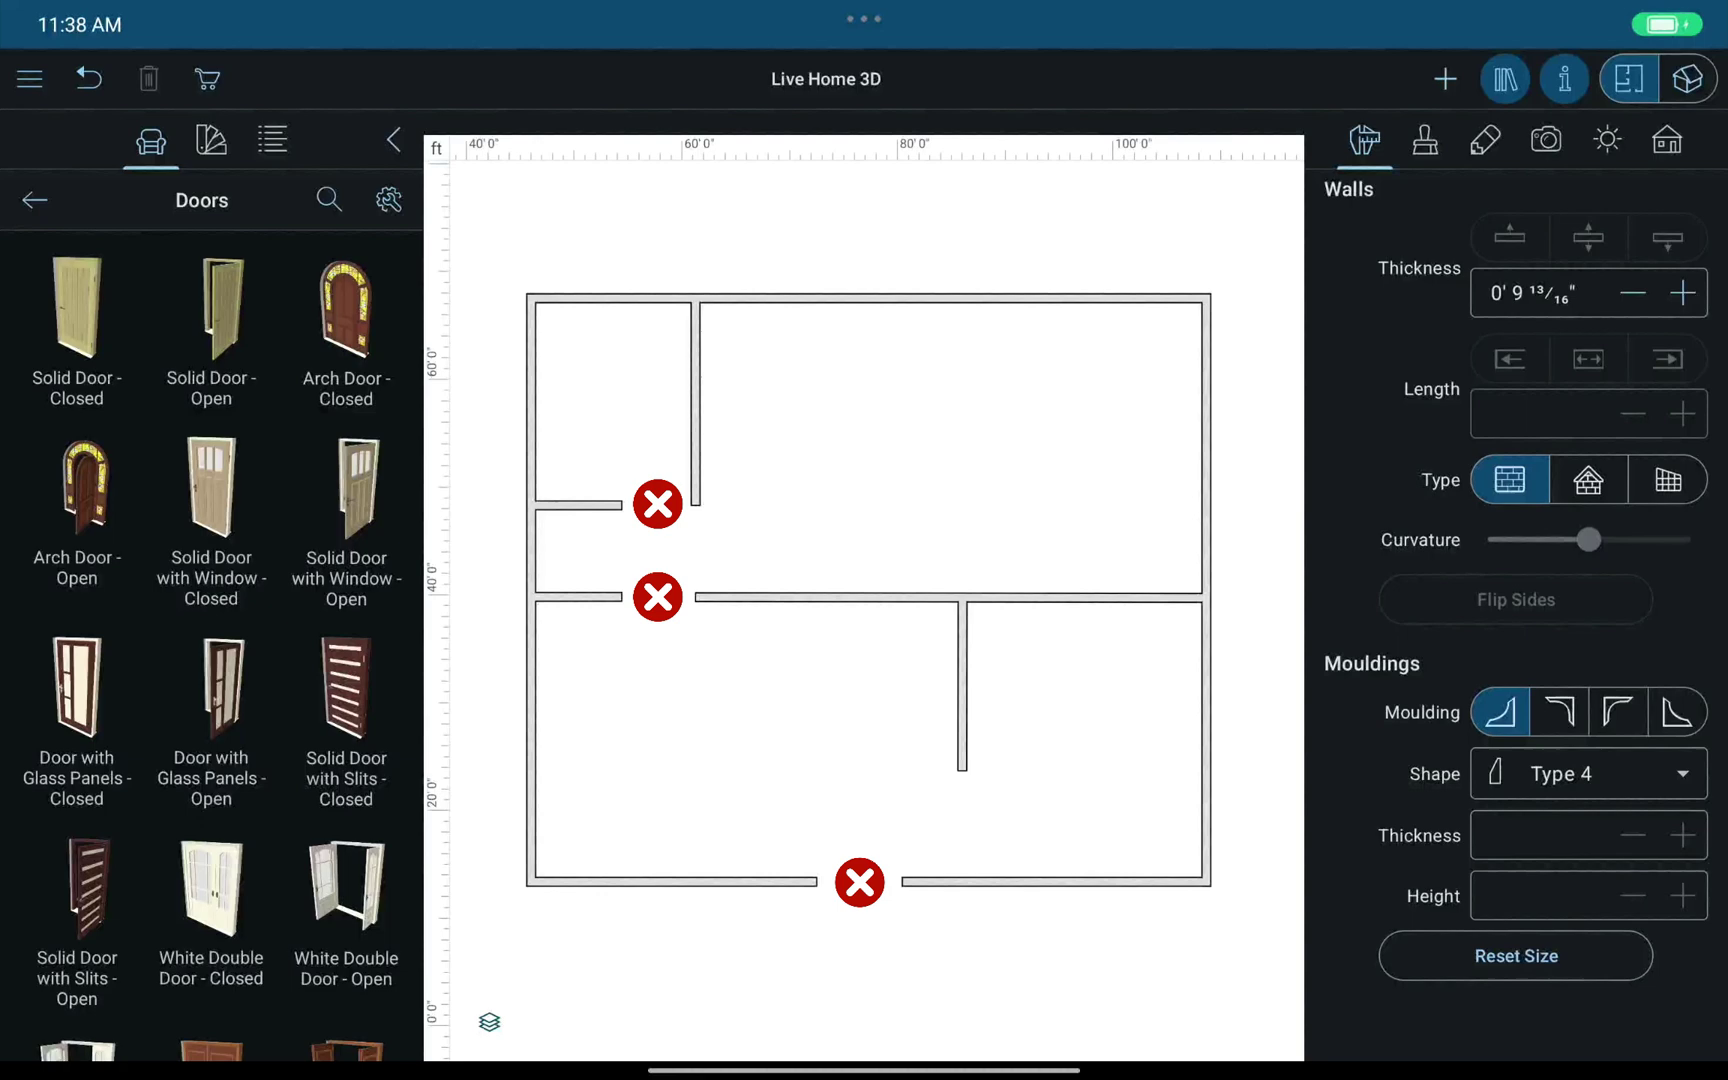
Step: Extend wall ends to close the gaps into rooms, then place a door in a wall opening
drag(901, 882, 817, 882)
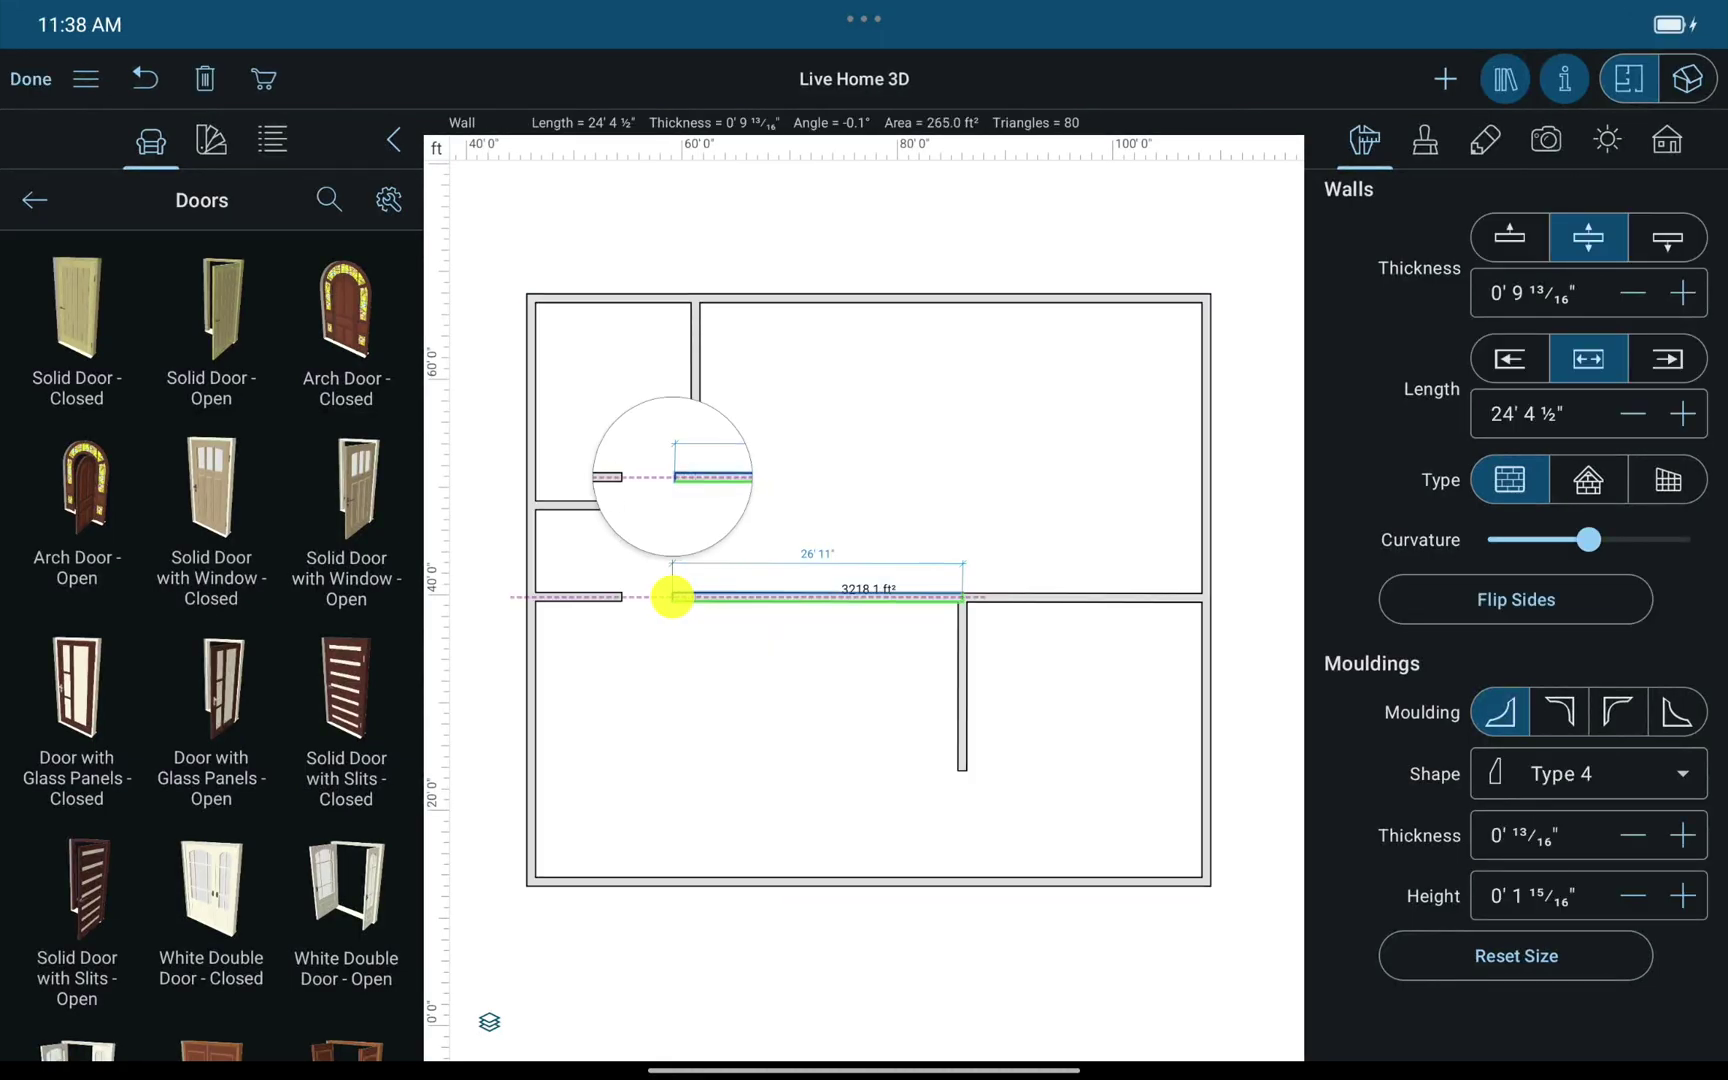
drag(694, 599, 621, 597)
drag(694, 503, 694, 594)
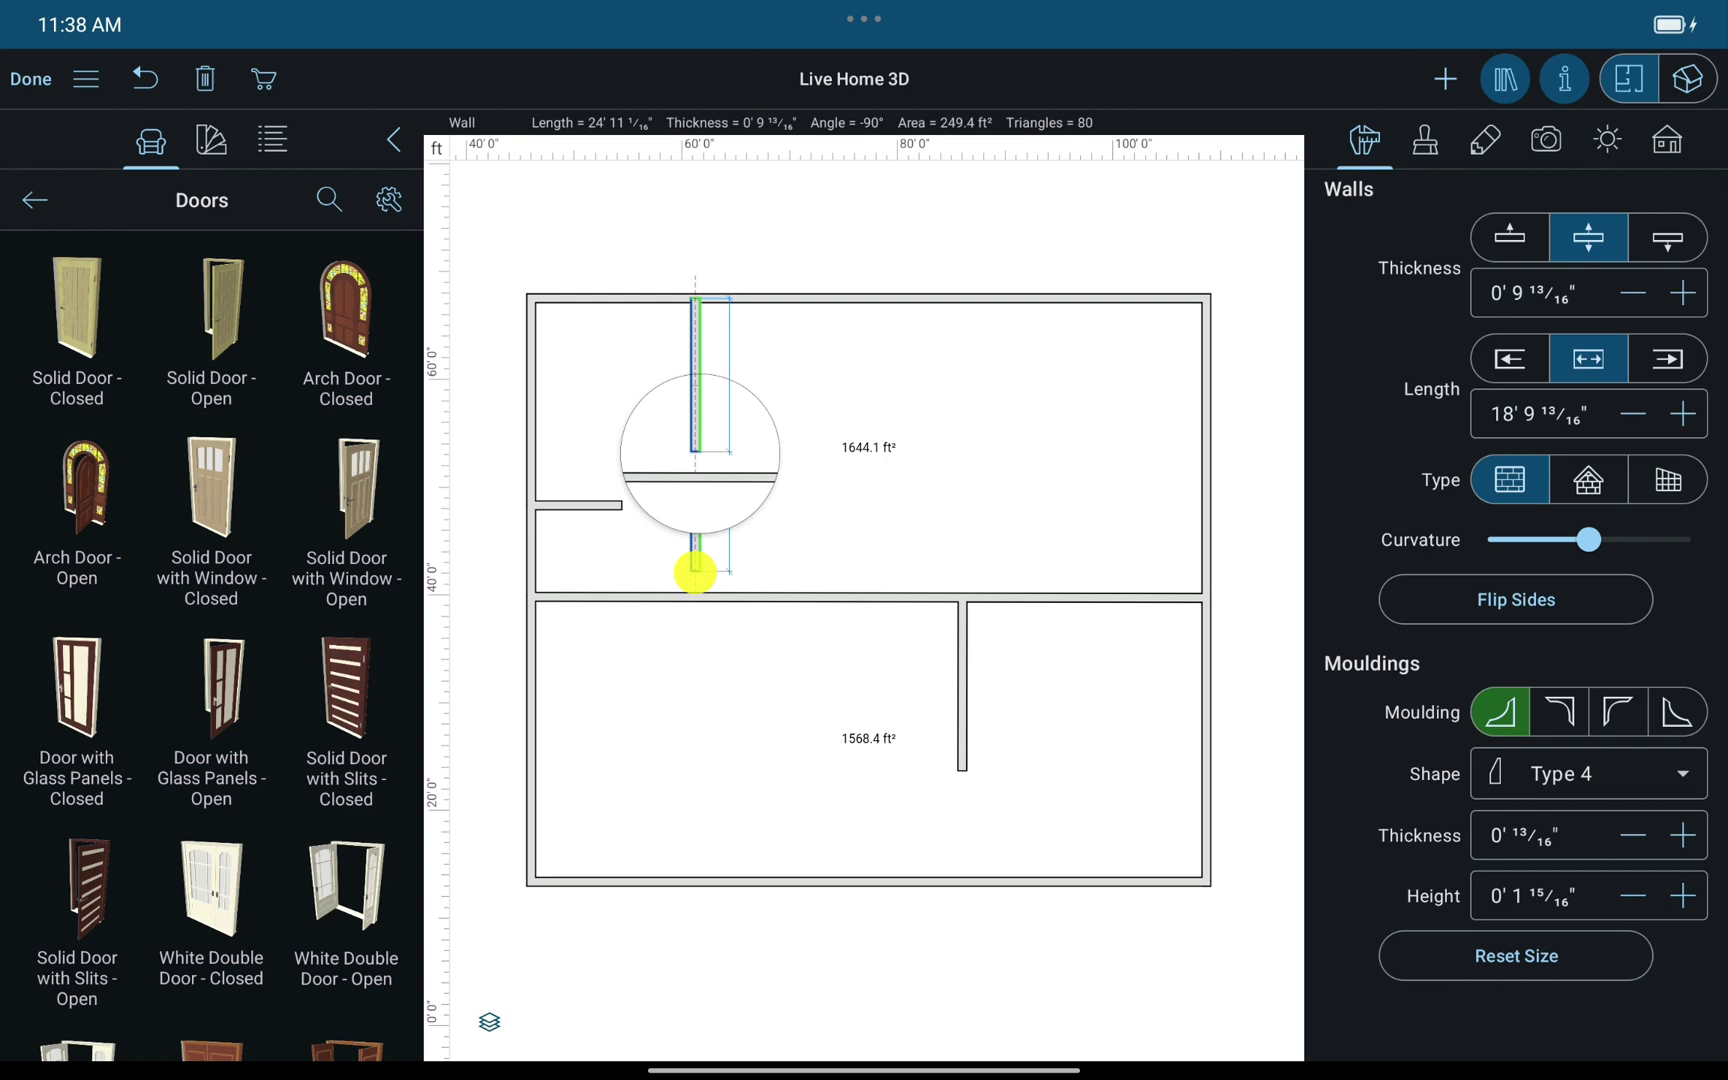
drag(620, 505, 694, 503)
click(36, 78)
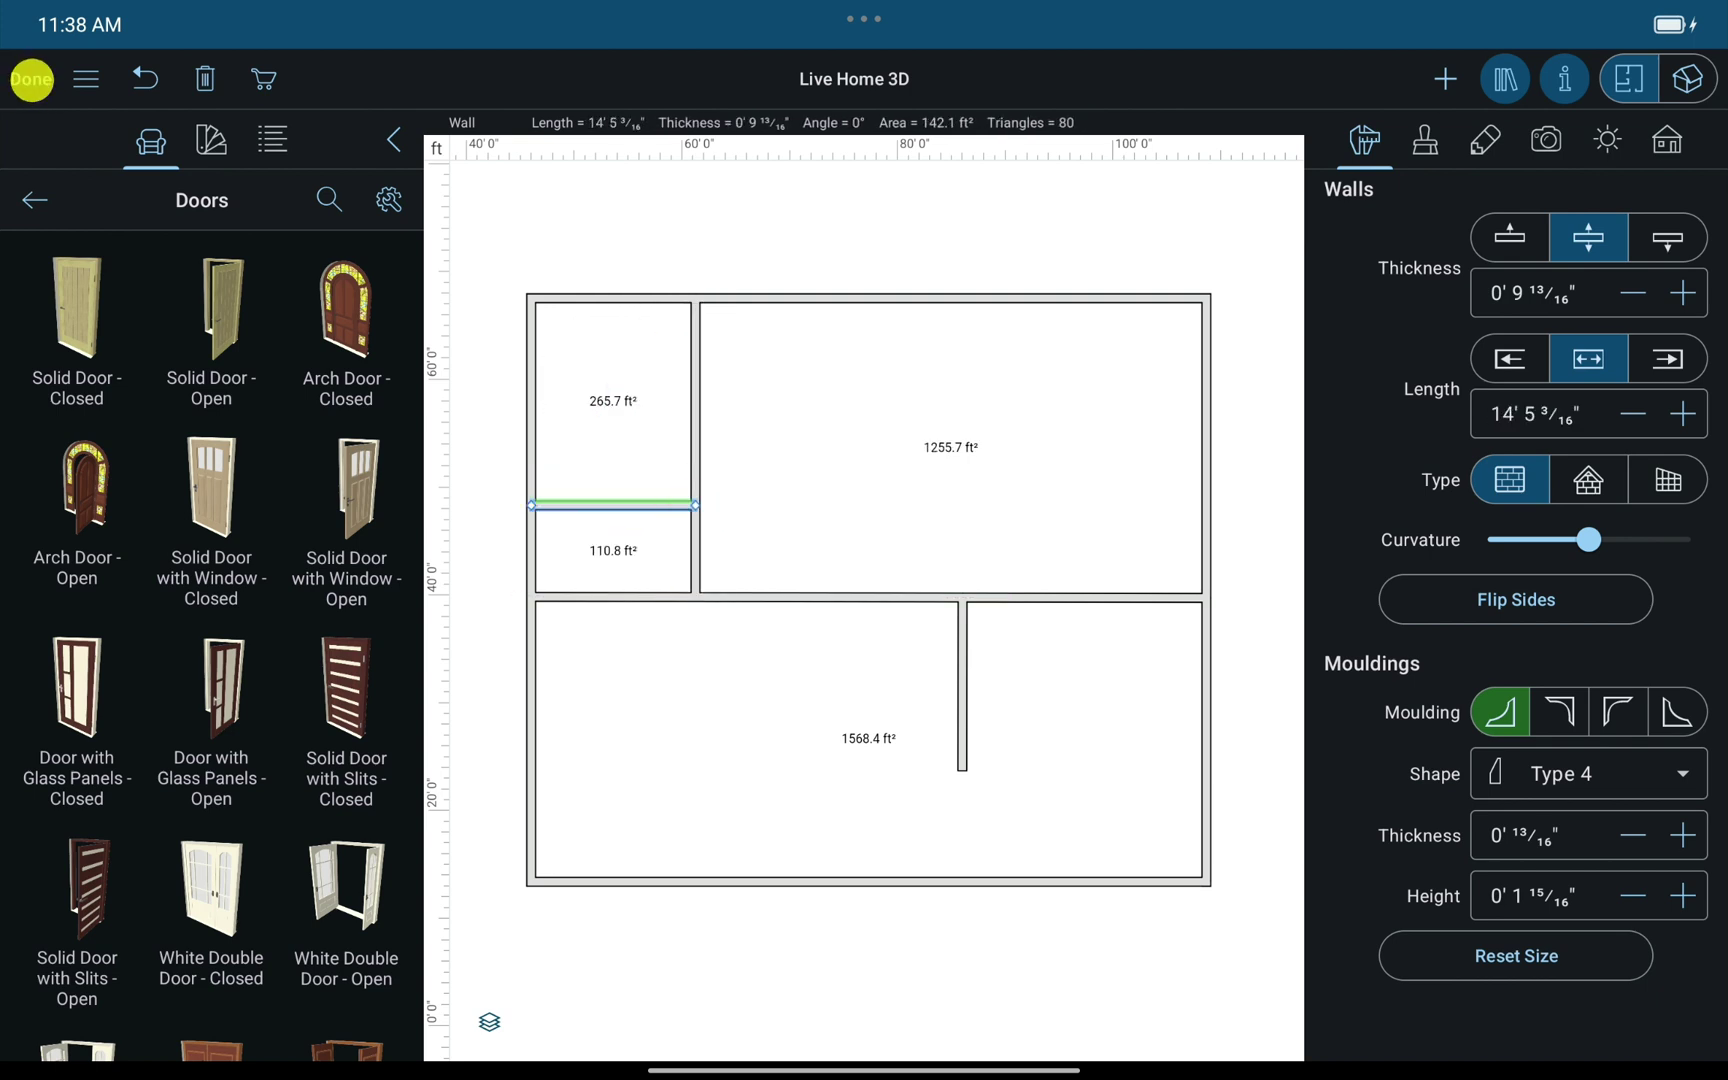
mouse_move(338, 687)
mouse_down()
mouse_move(460, 679)
mouse_move(608, 600)
mouse_up()
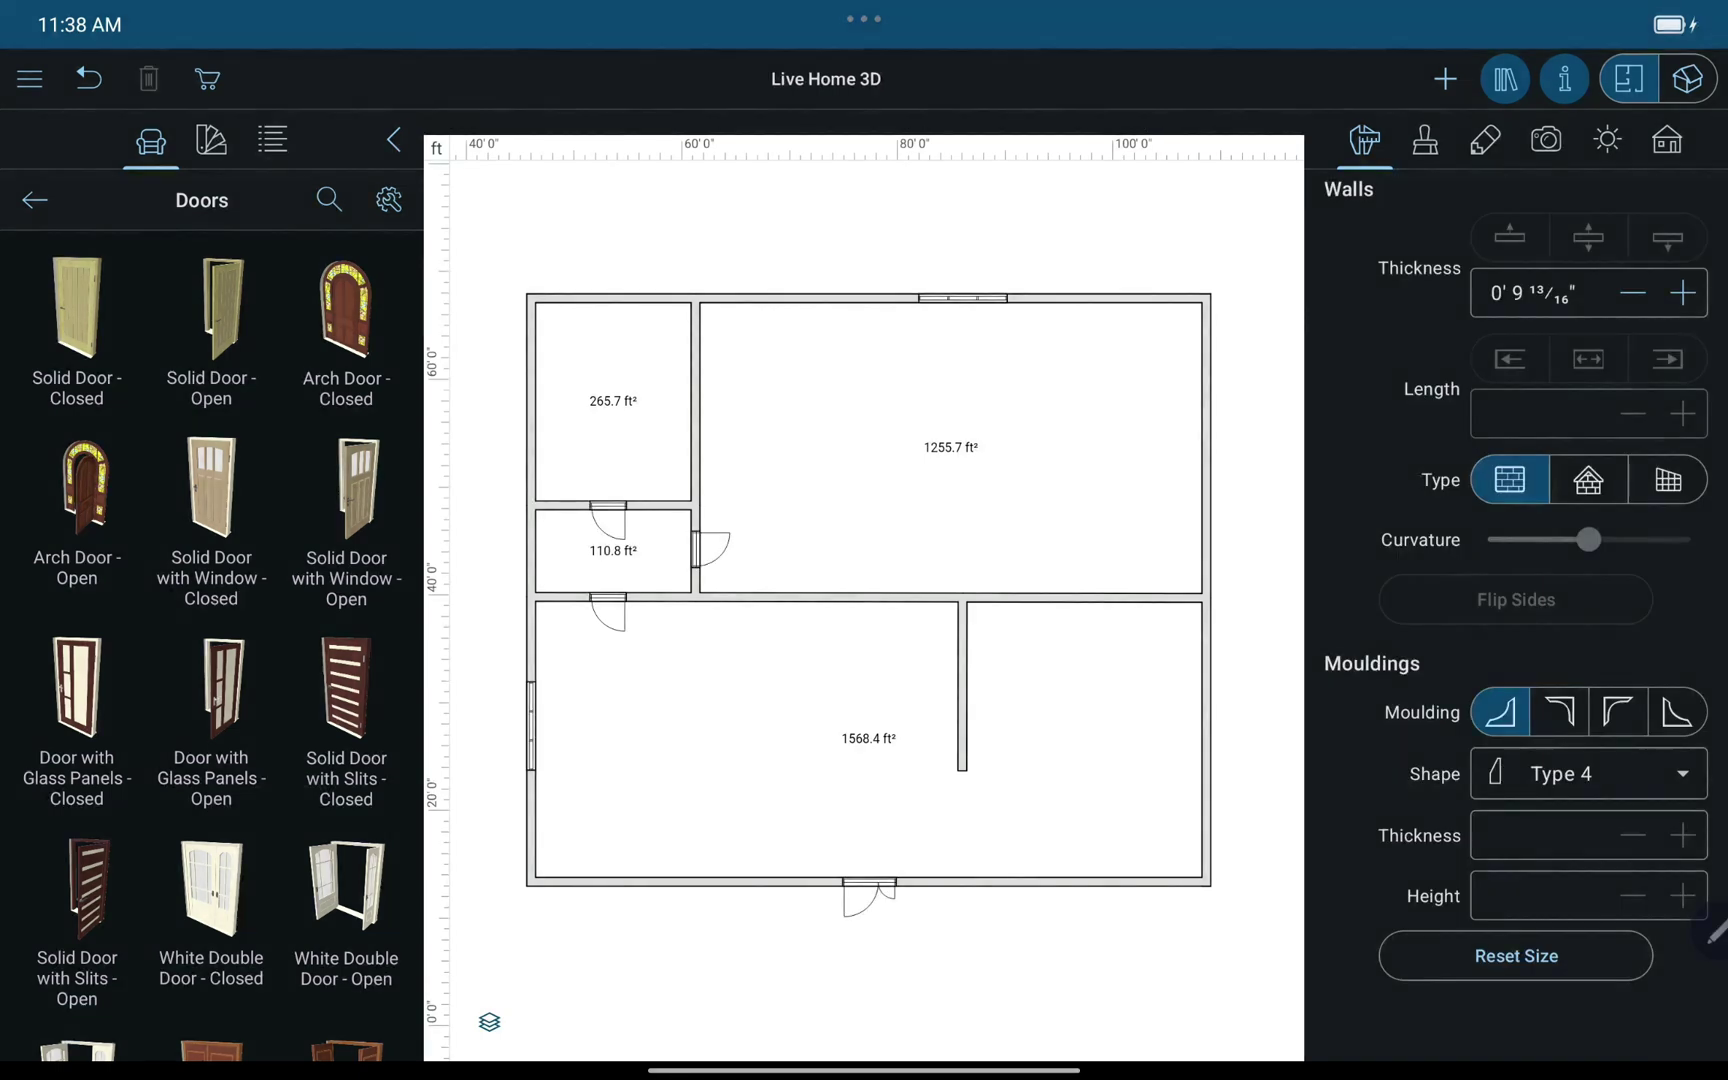
Step: Draw a rectangular ceiling about 22' by 12' inside the large upper-right room
click(1445, 78)
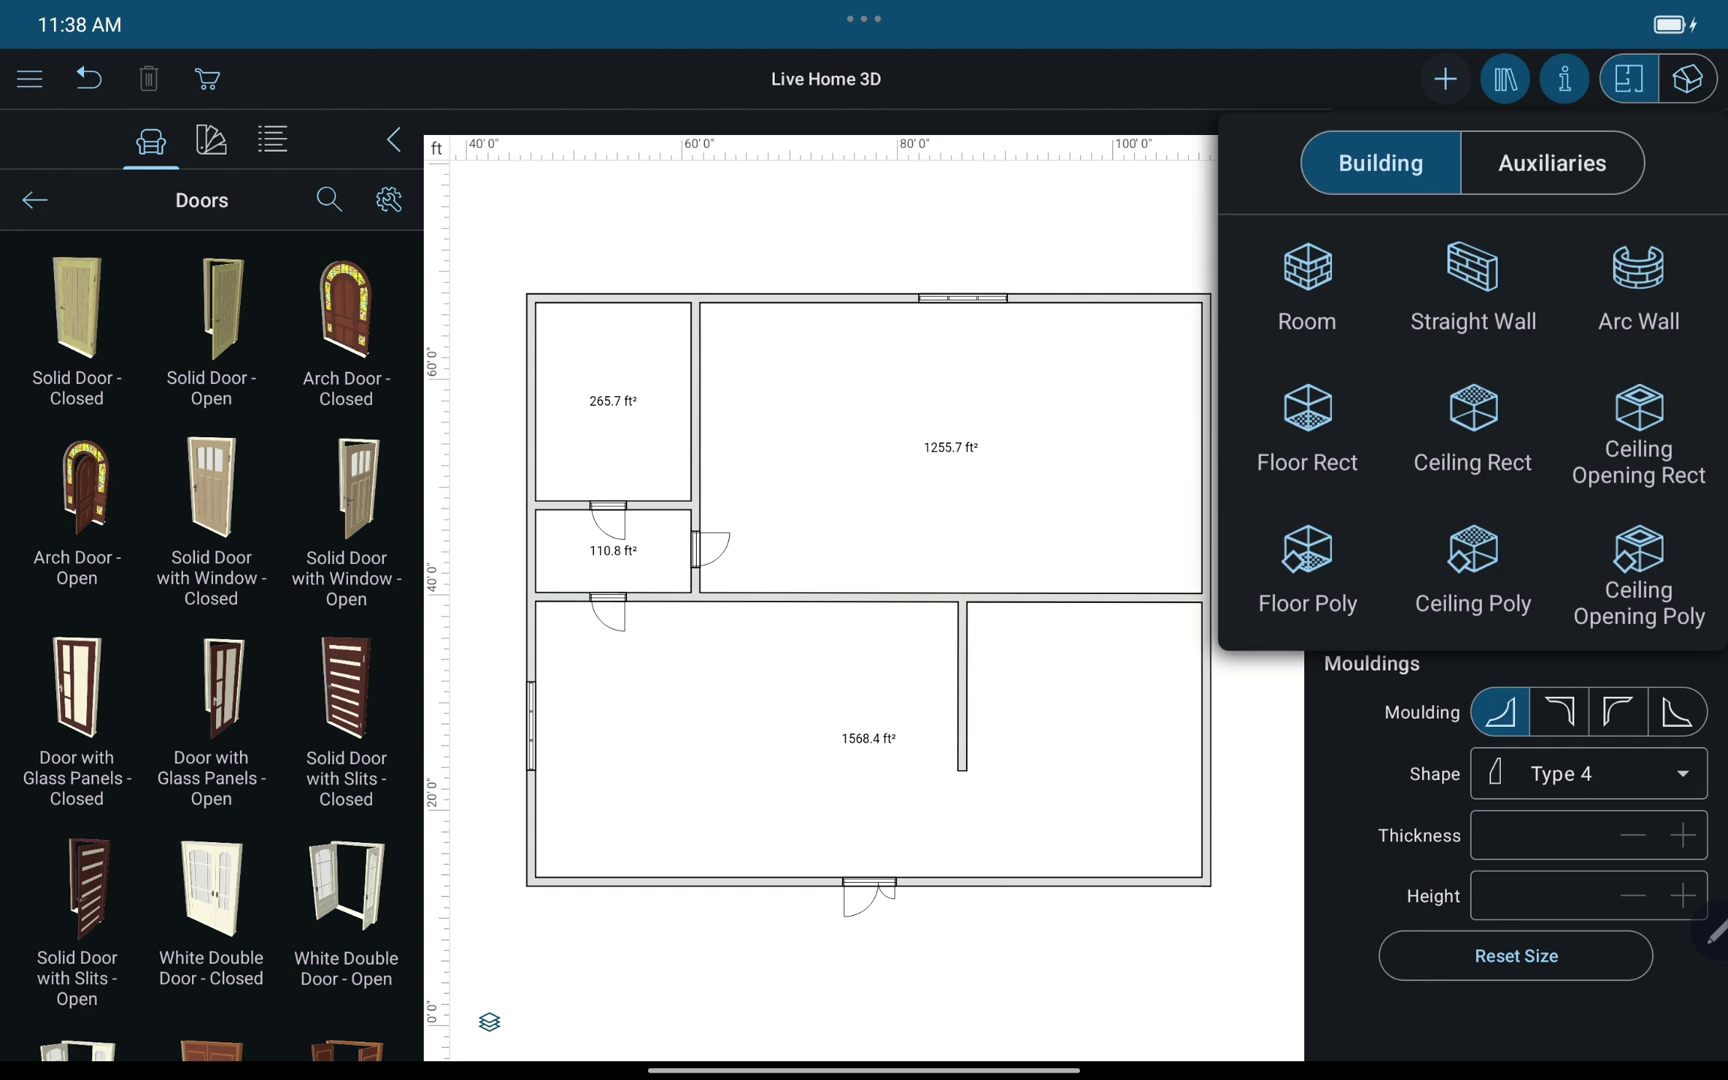
click(1471, 430)
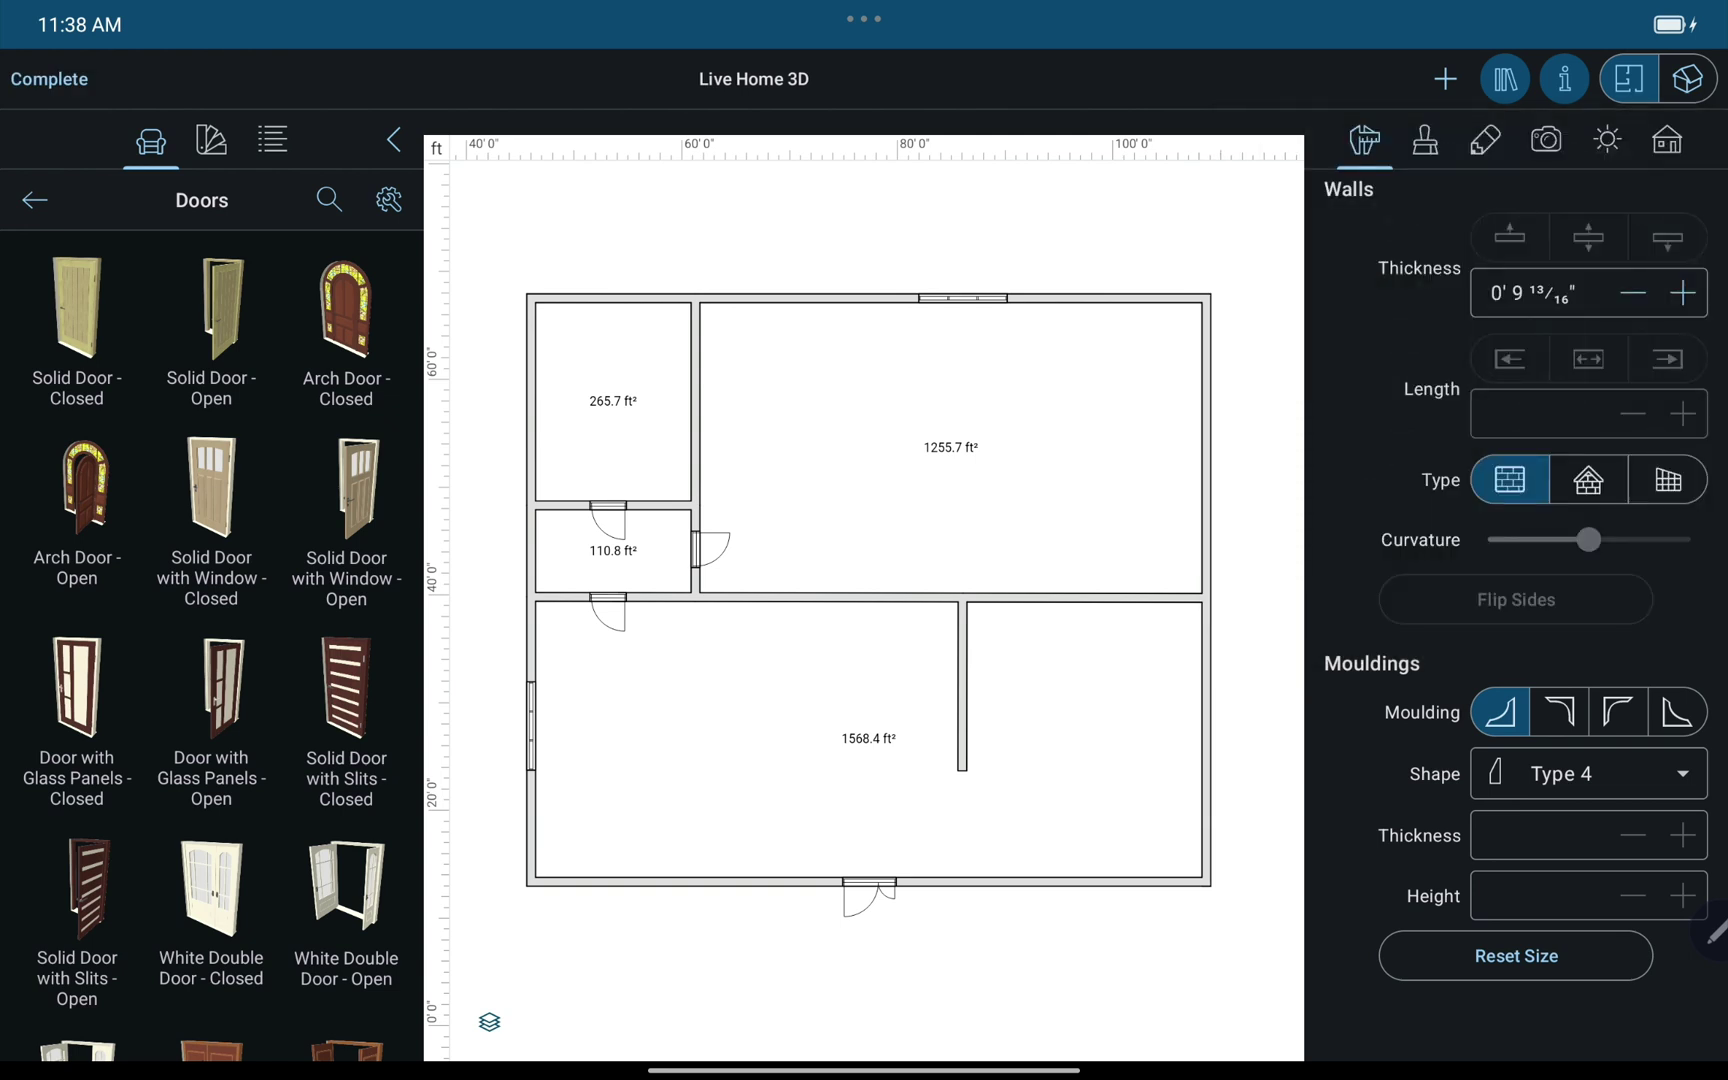
mouse_move(771, 365)
mouse_down()
mouse_move(1009, 502)
mouse_move(1056, 510)
mouse_up()
click(31, 79)
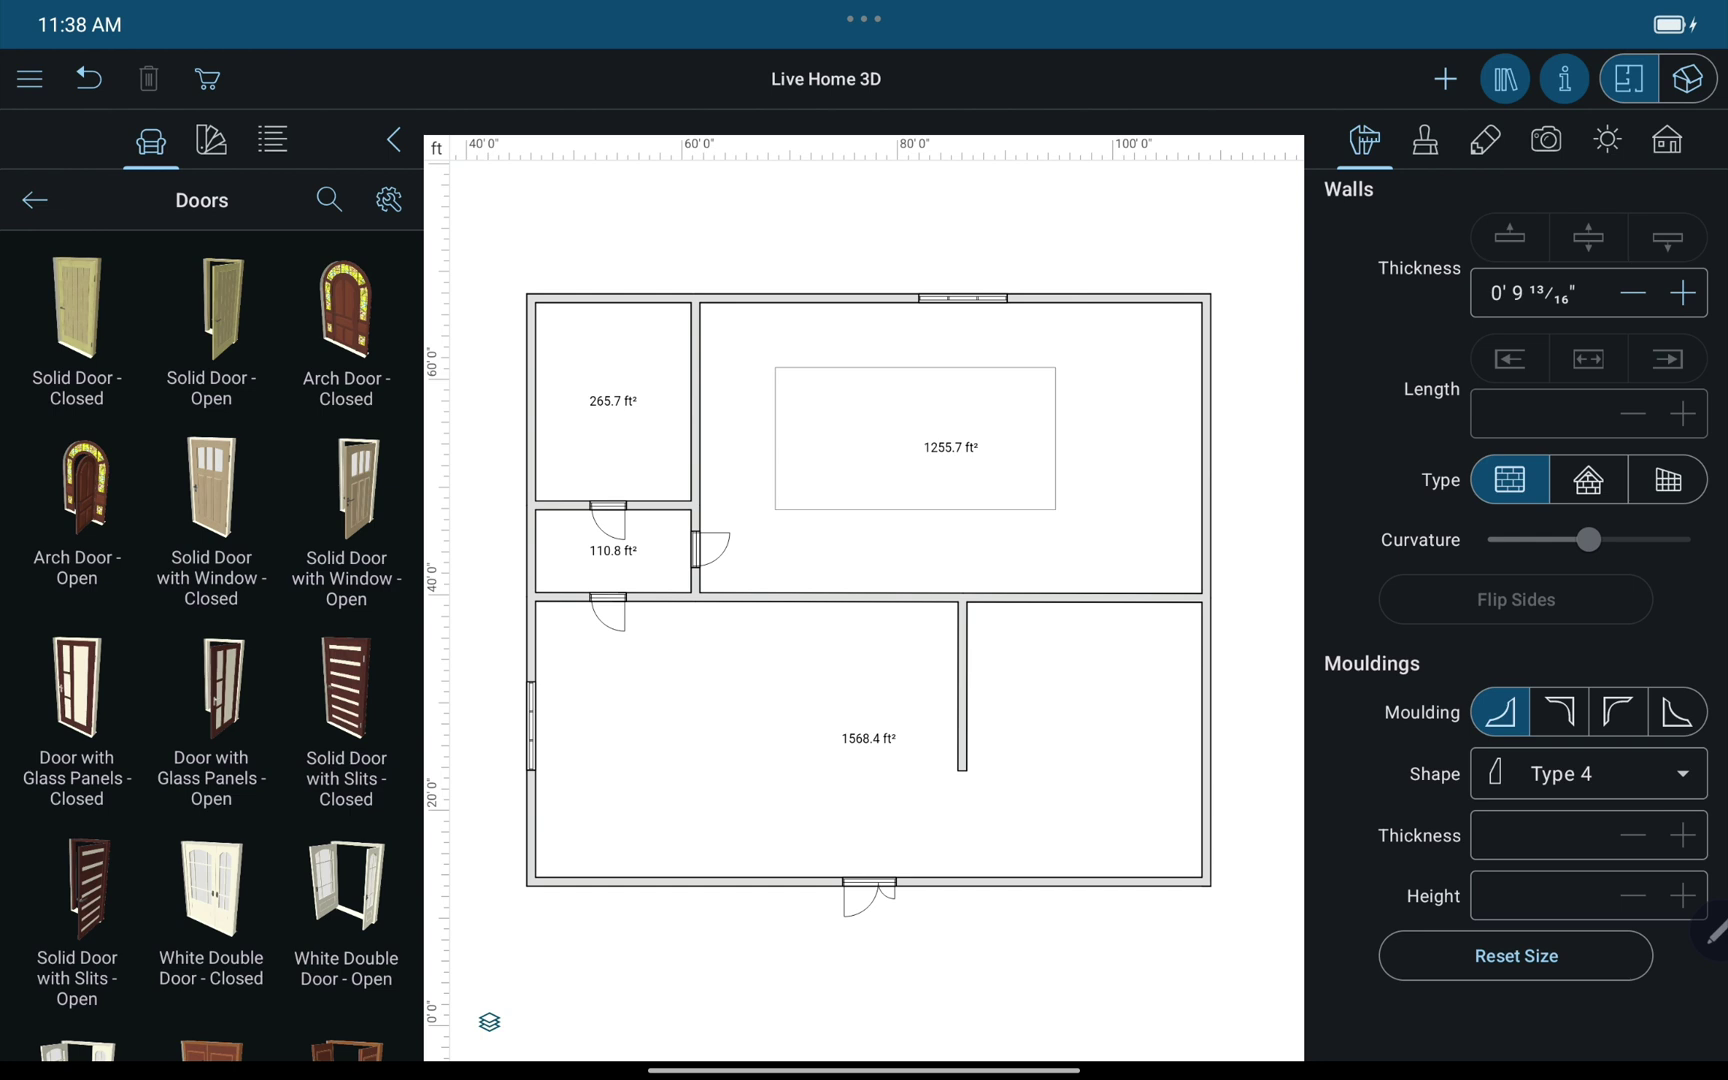
Step: Edit the ceiling rectangle's outline, then label the large room 'Living Room'
click(1054, 437)
right_click(1054, 502)
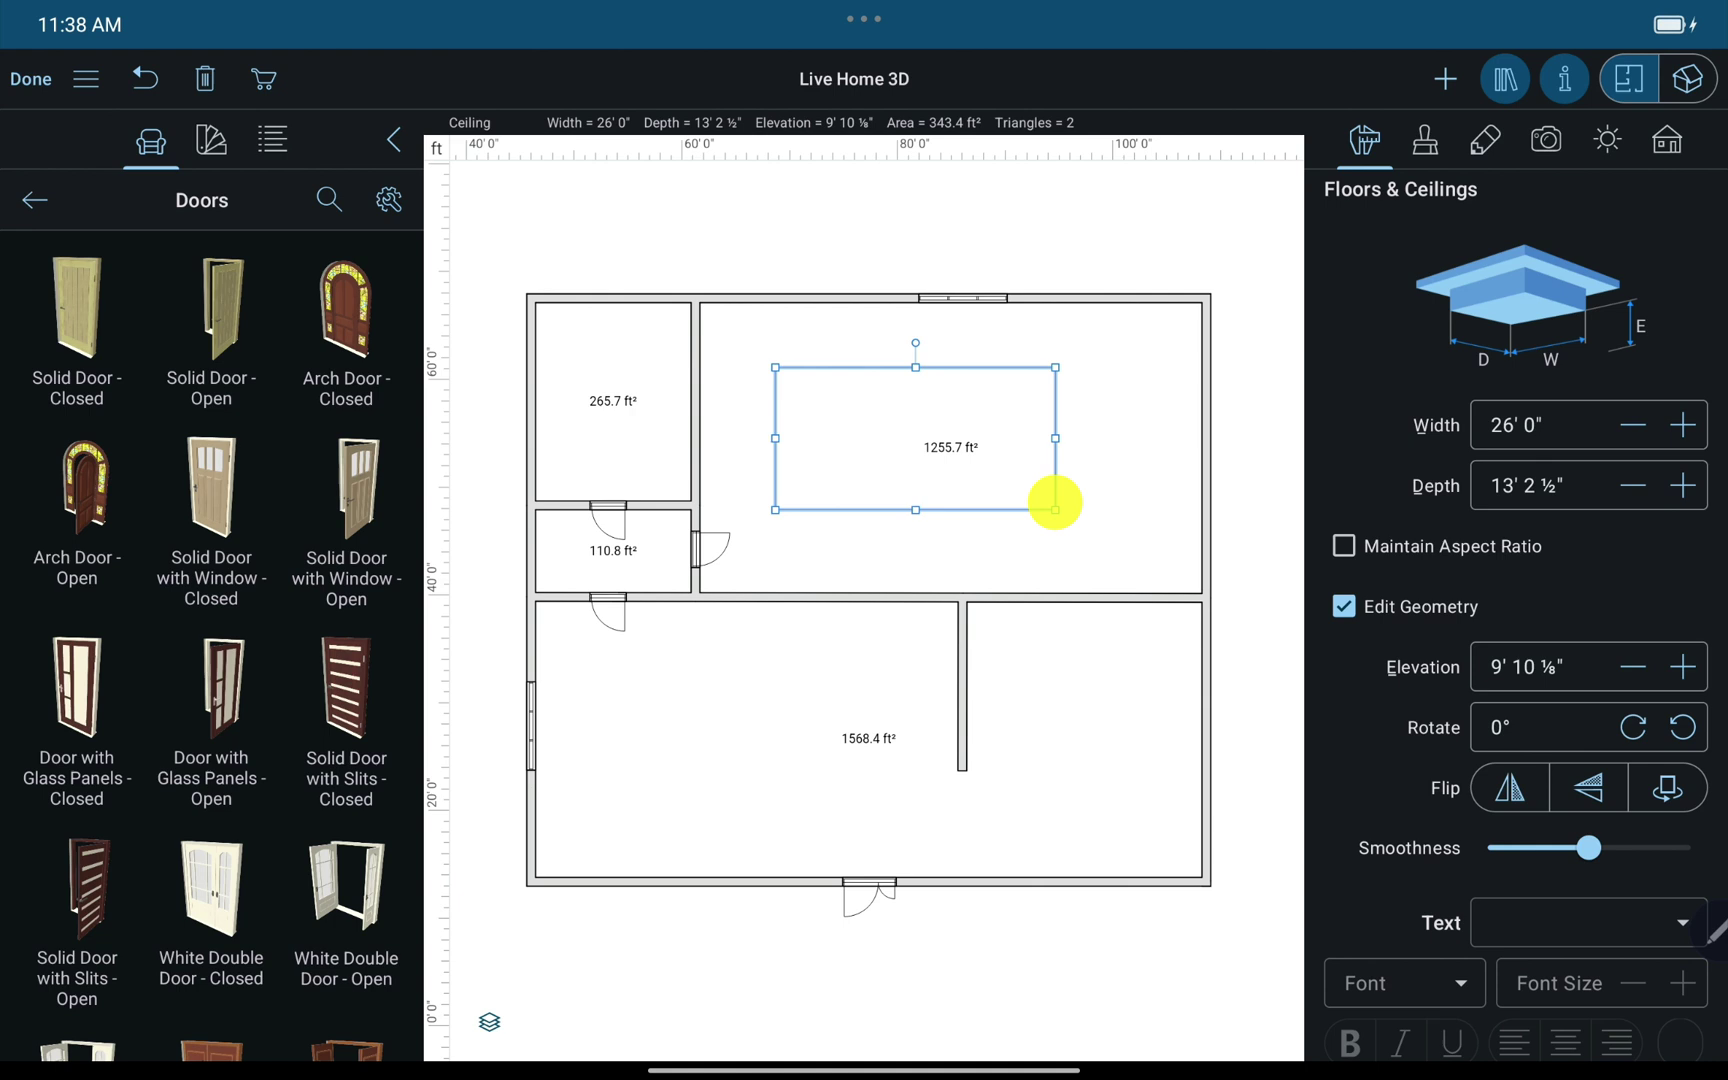
scroll(1206, 657, down, 2)
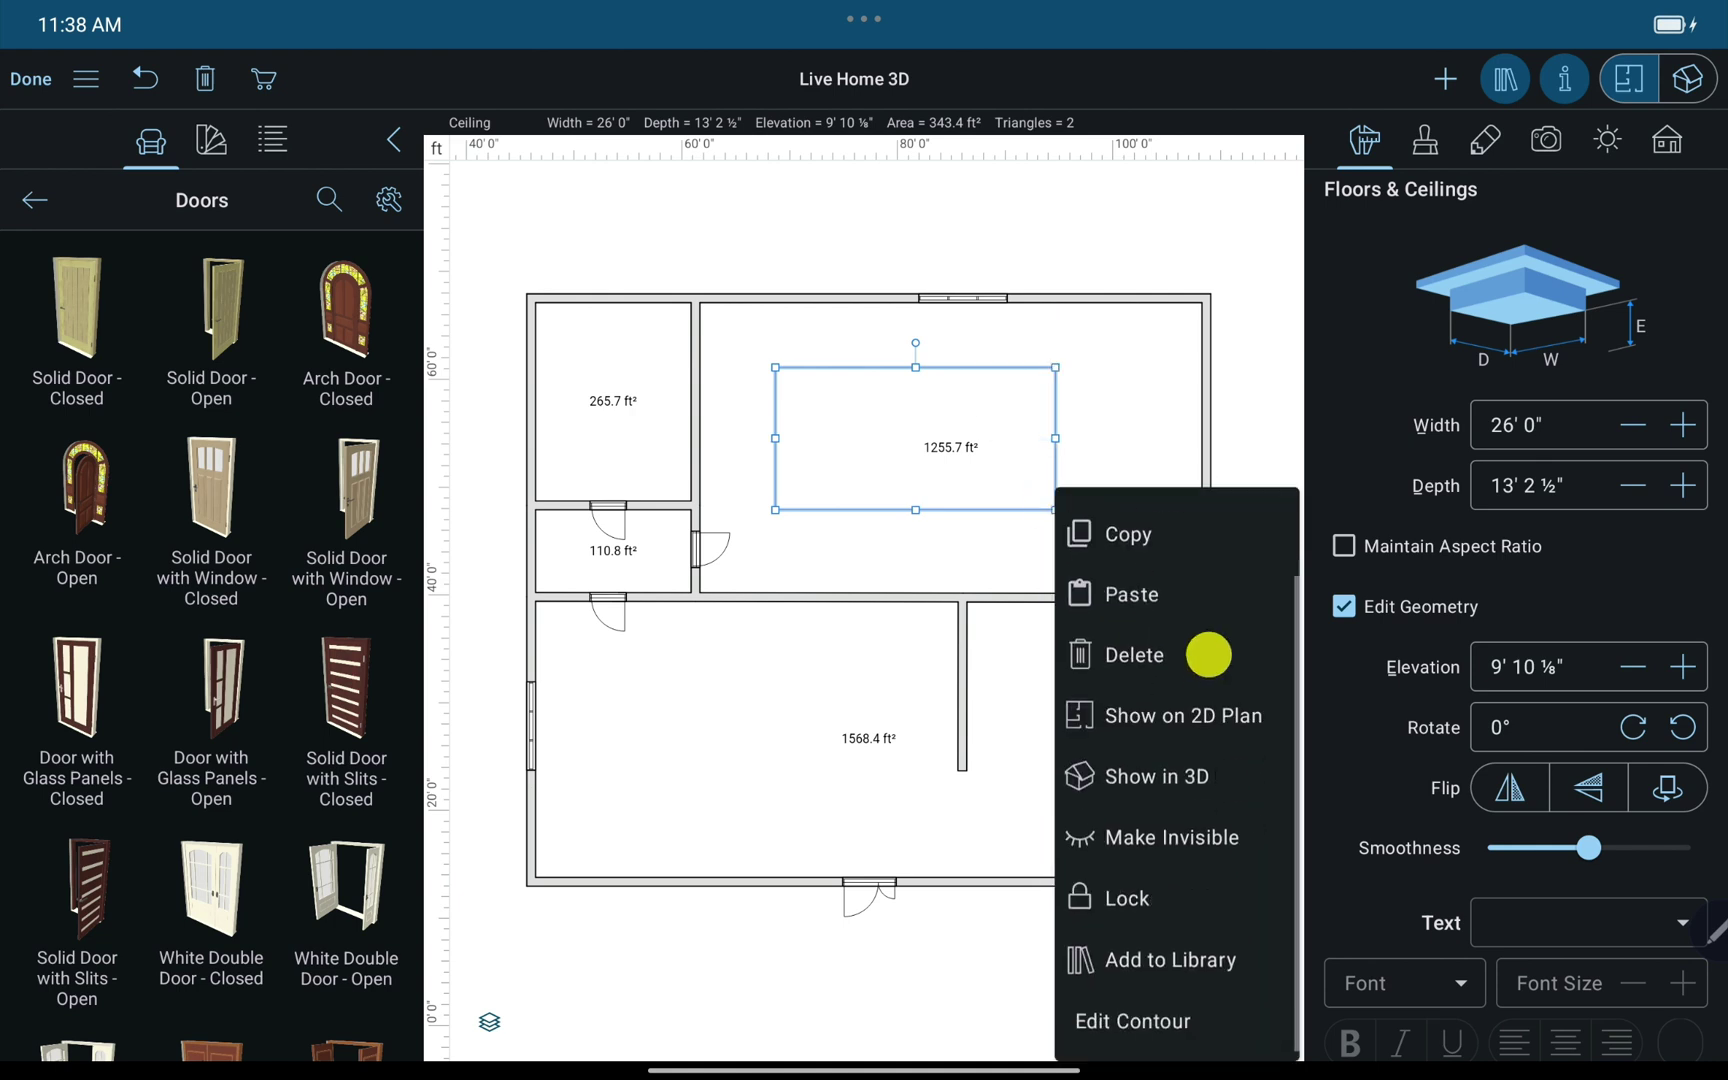
click(1163, 1022)
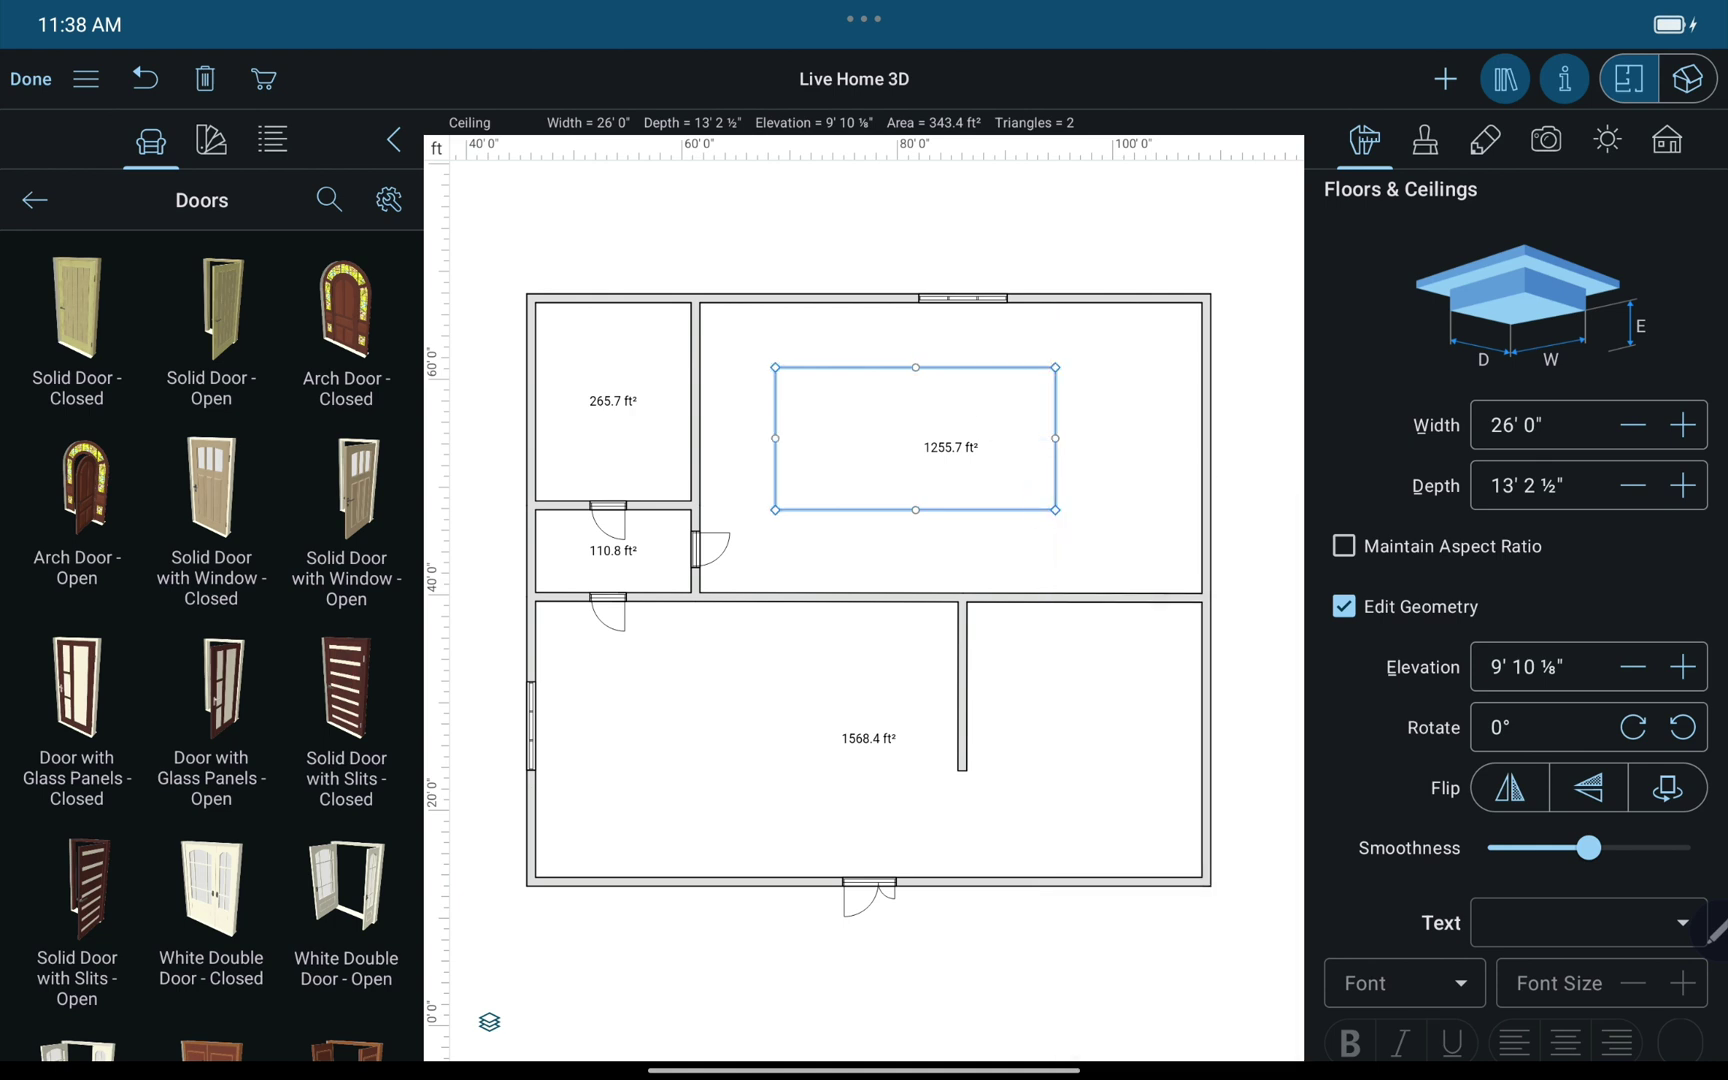
click(30, 78)
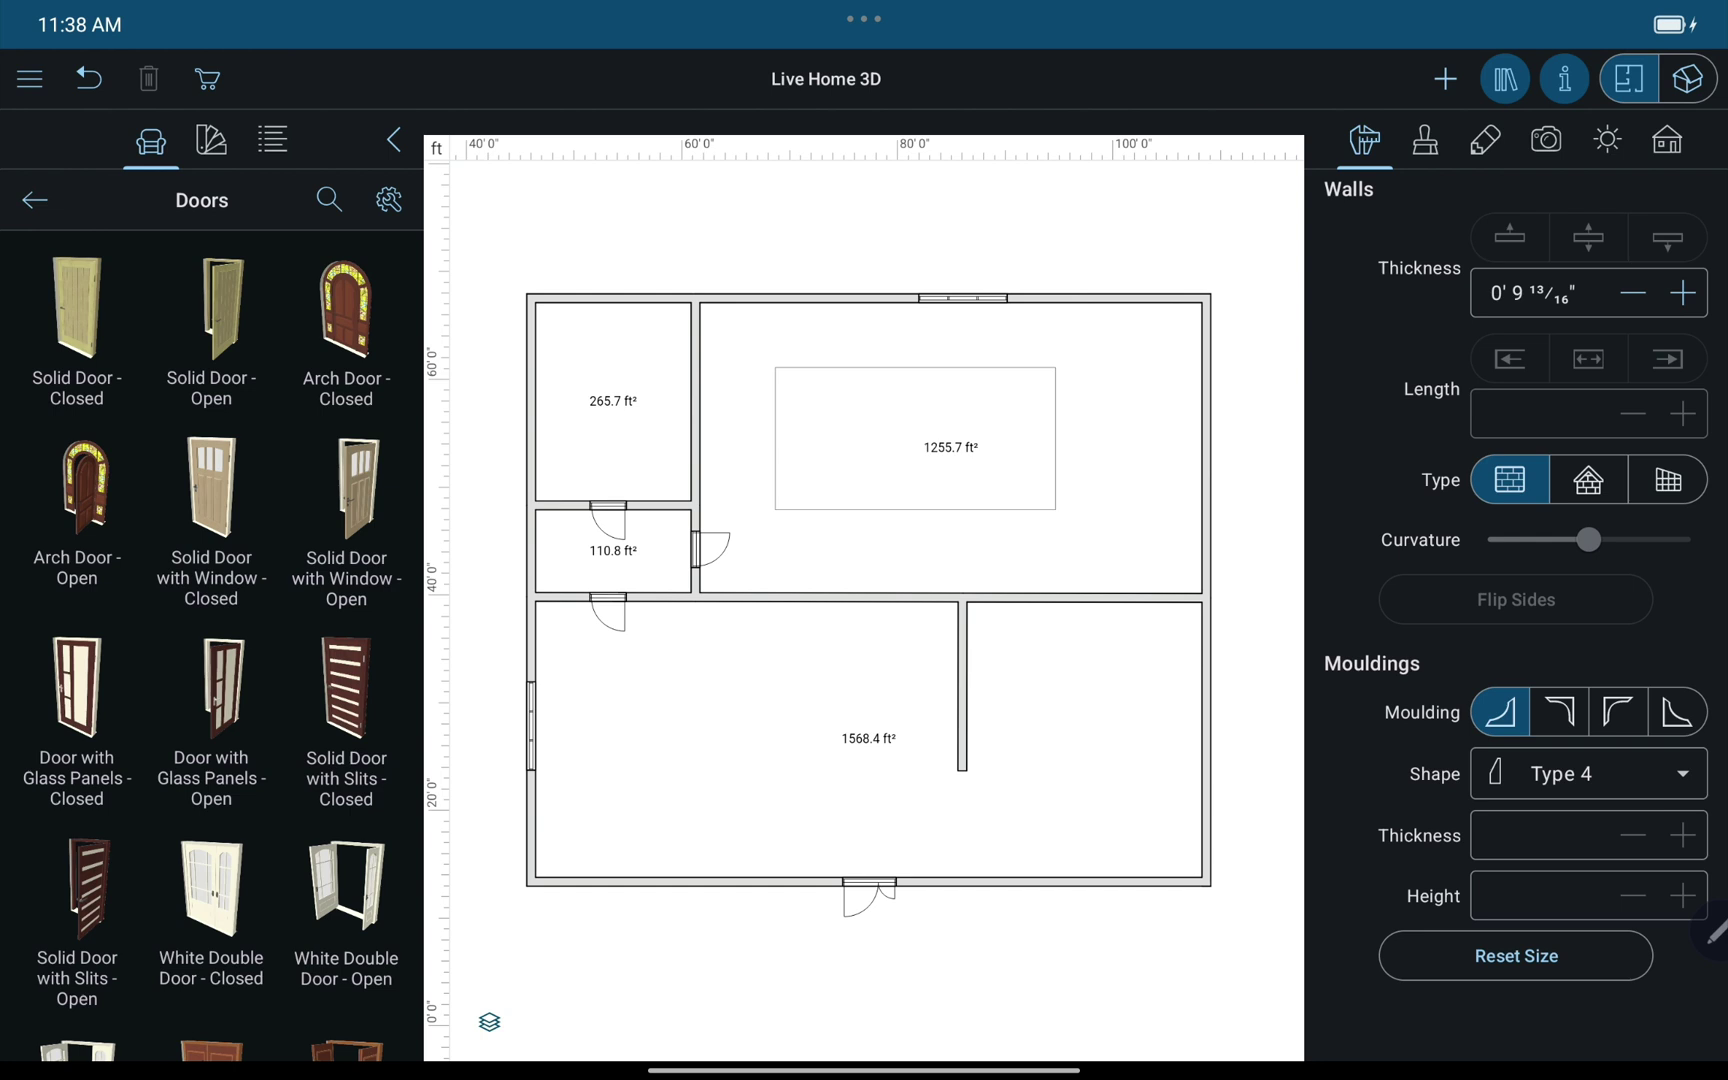
click(1054, 468)
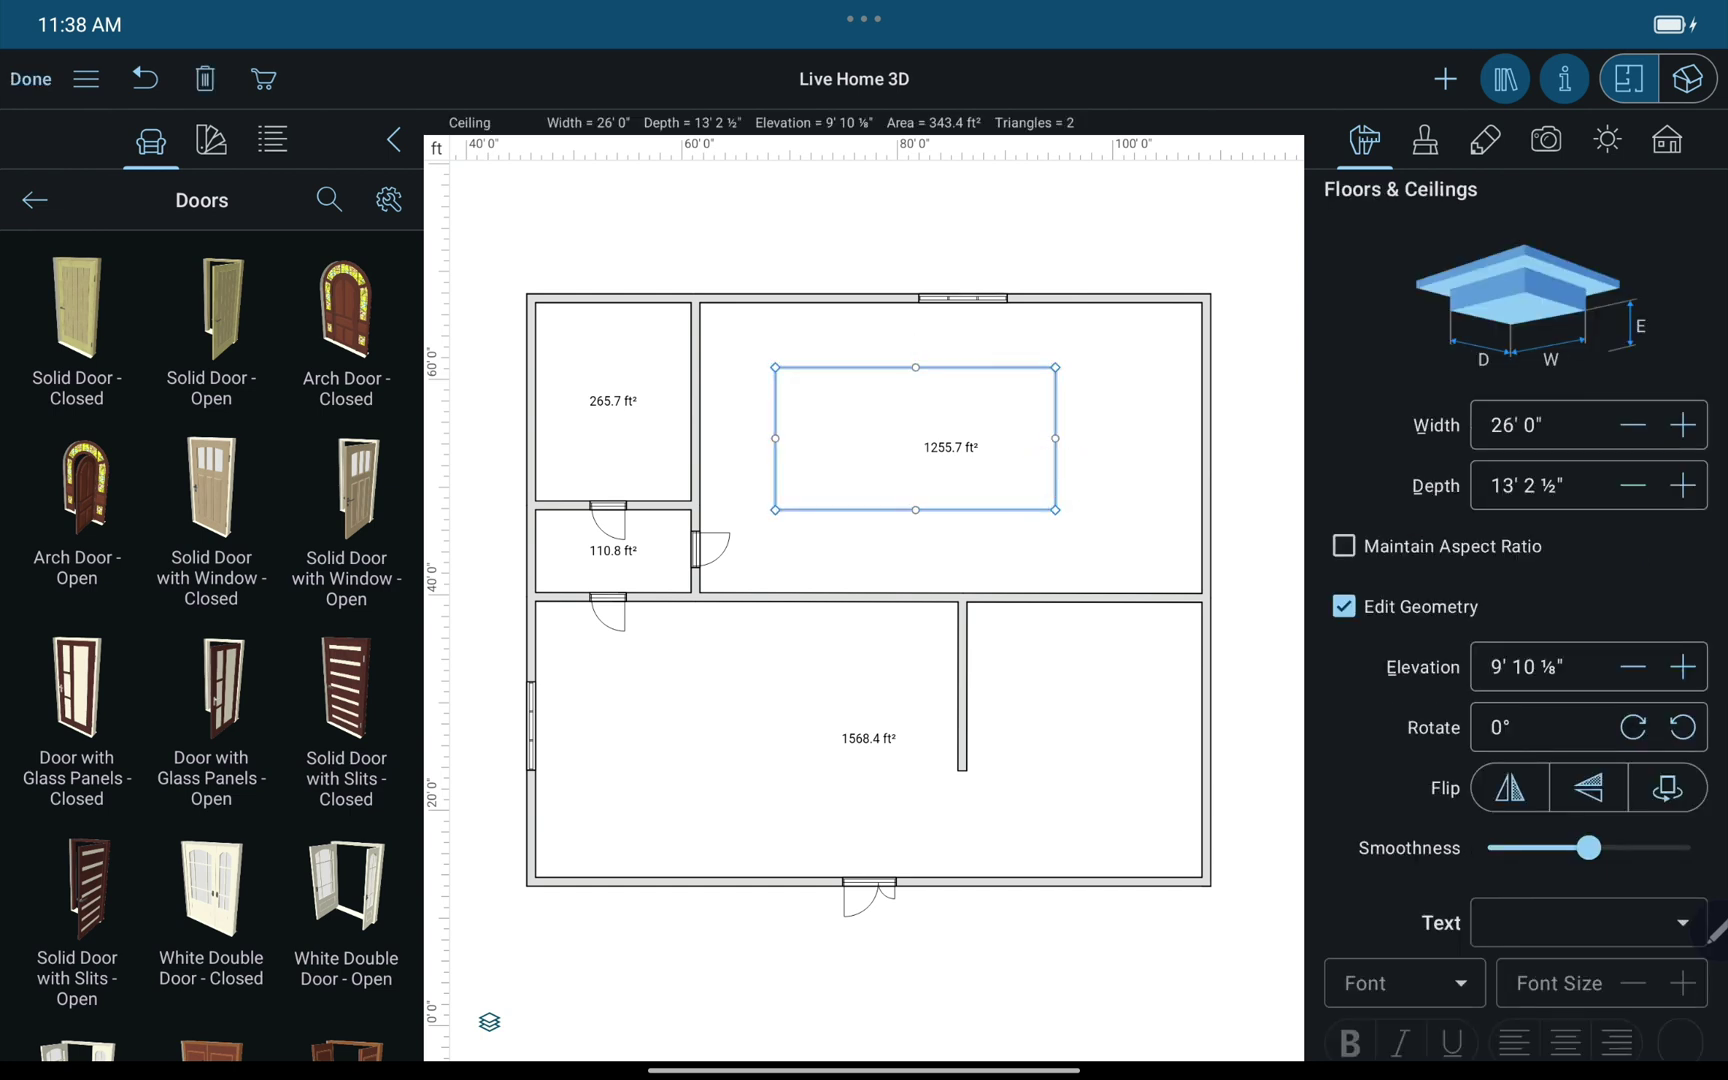
click(30, 79)
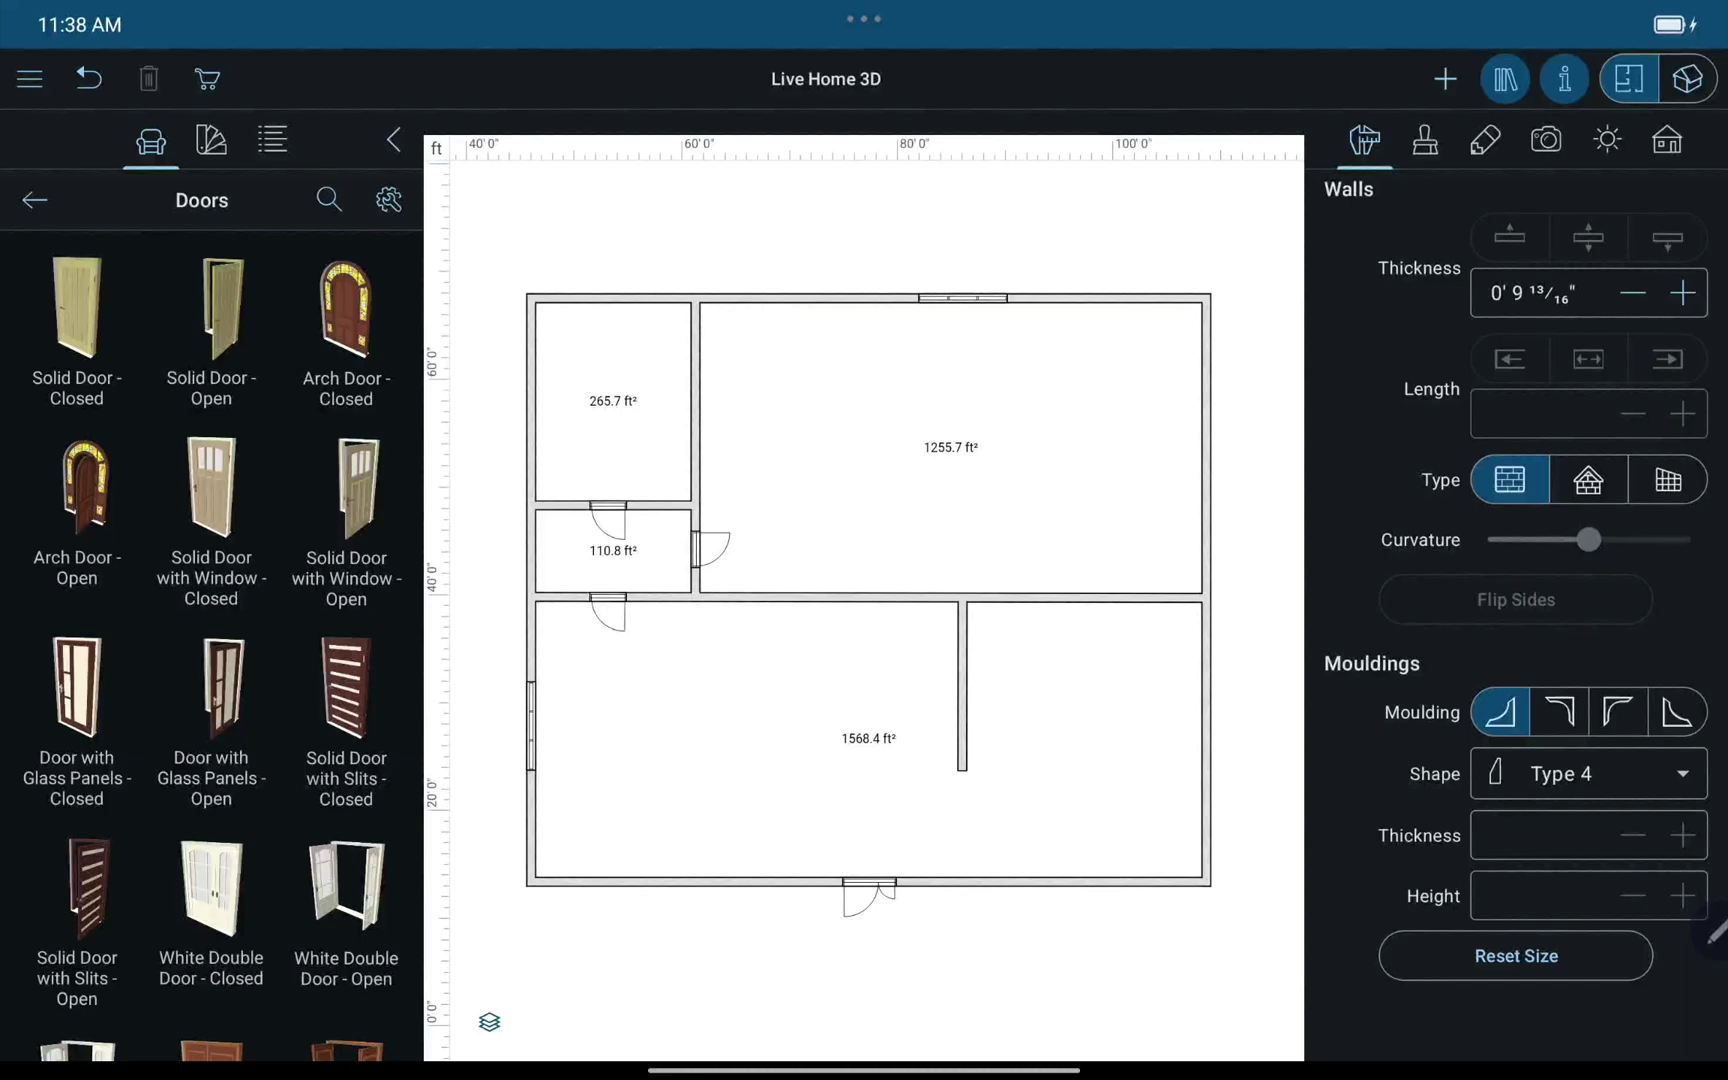
double_click(946, 446)
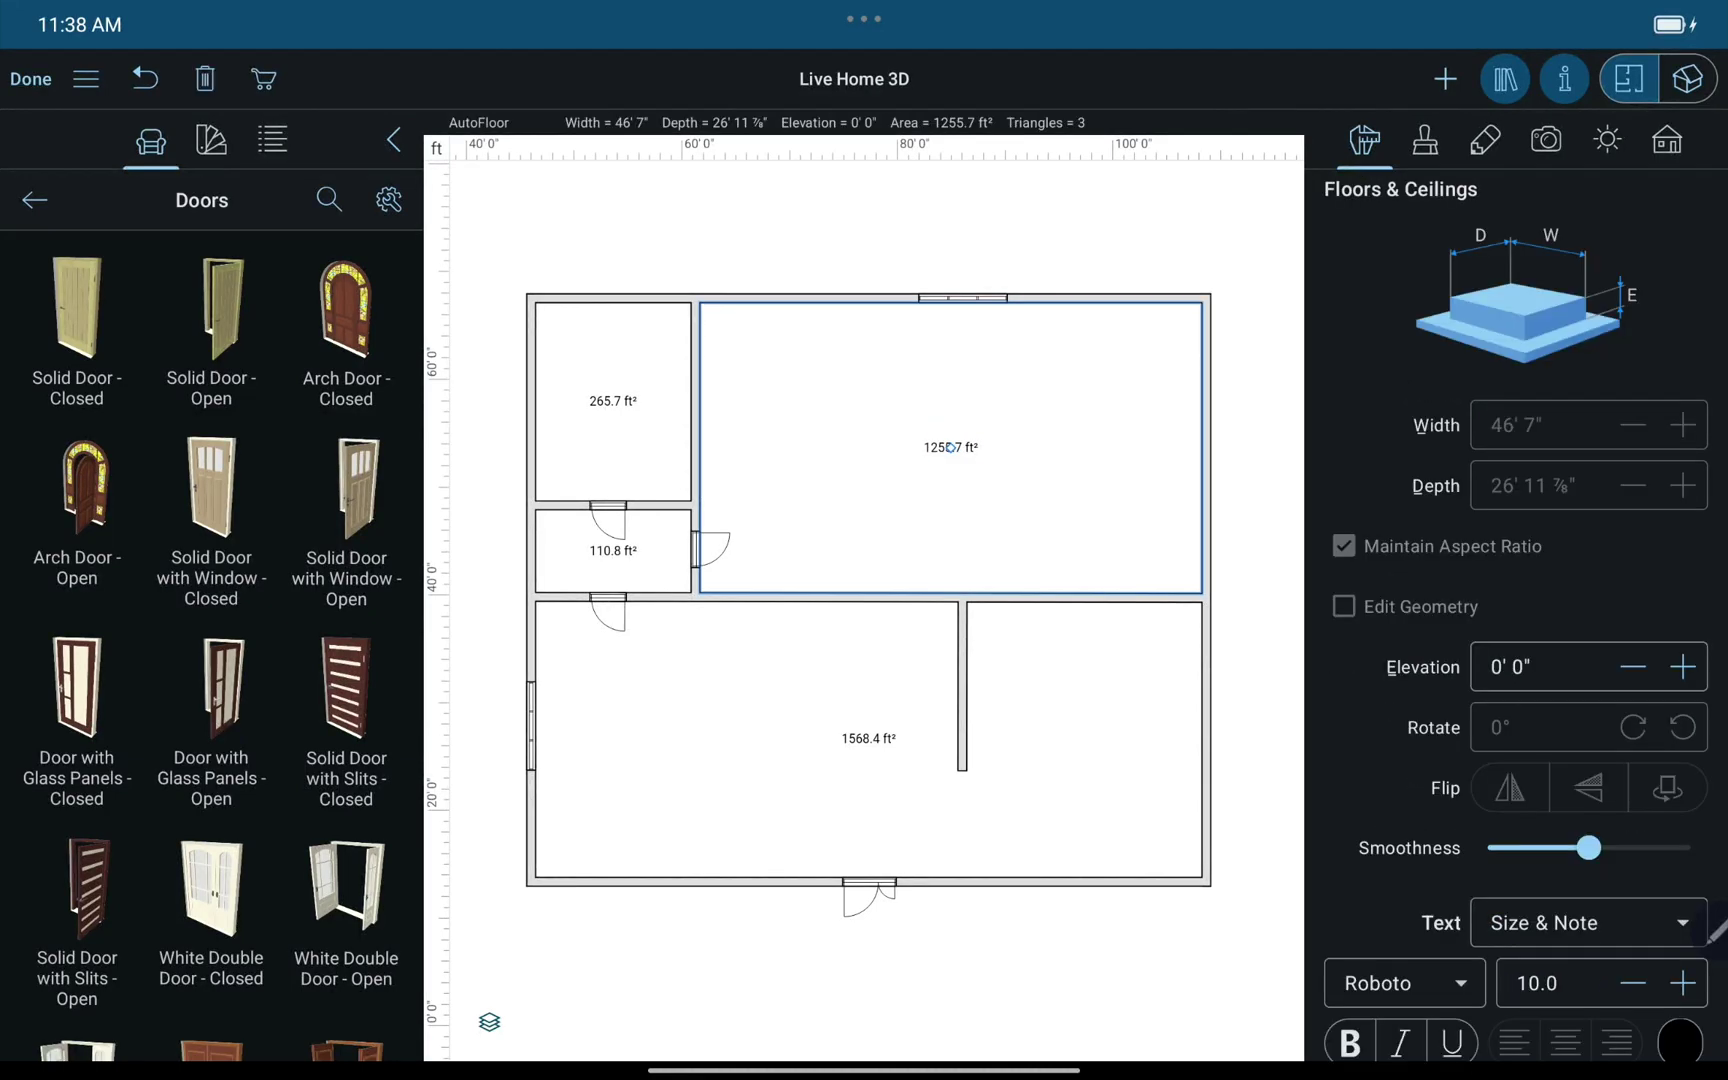
text(Livi)
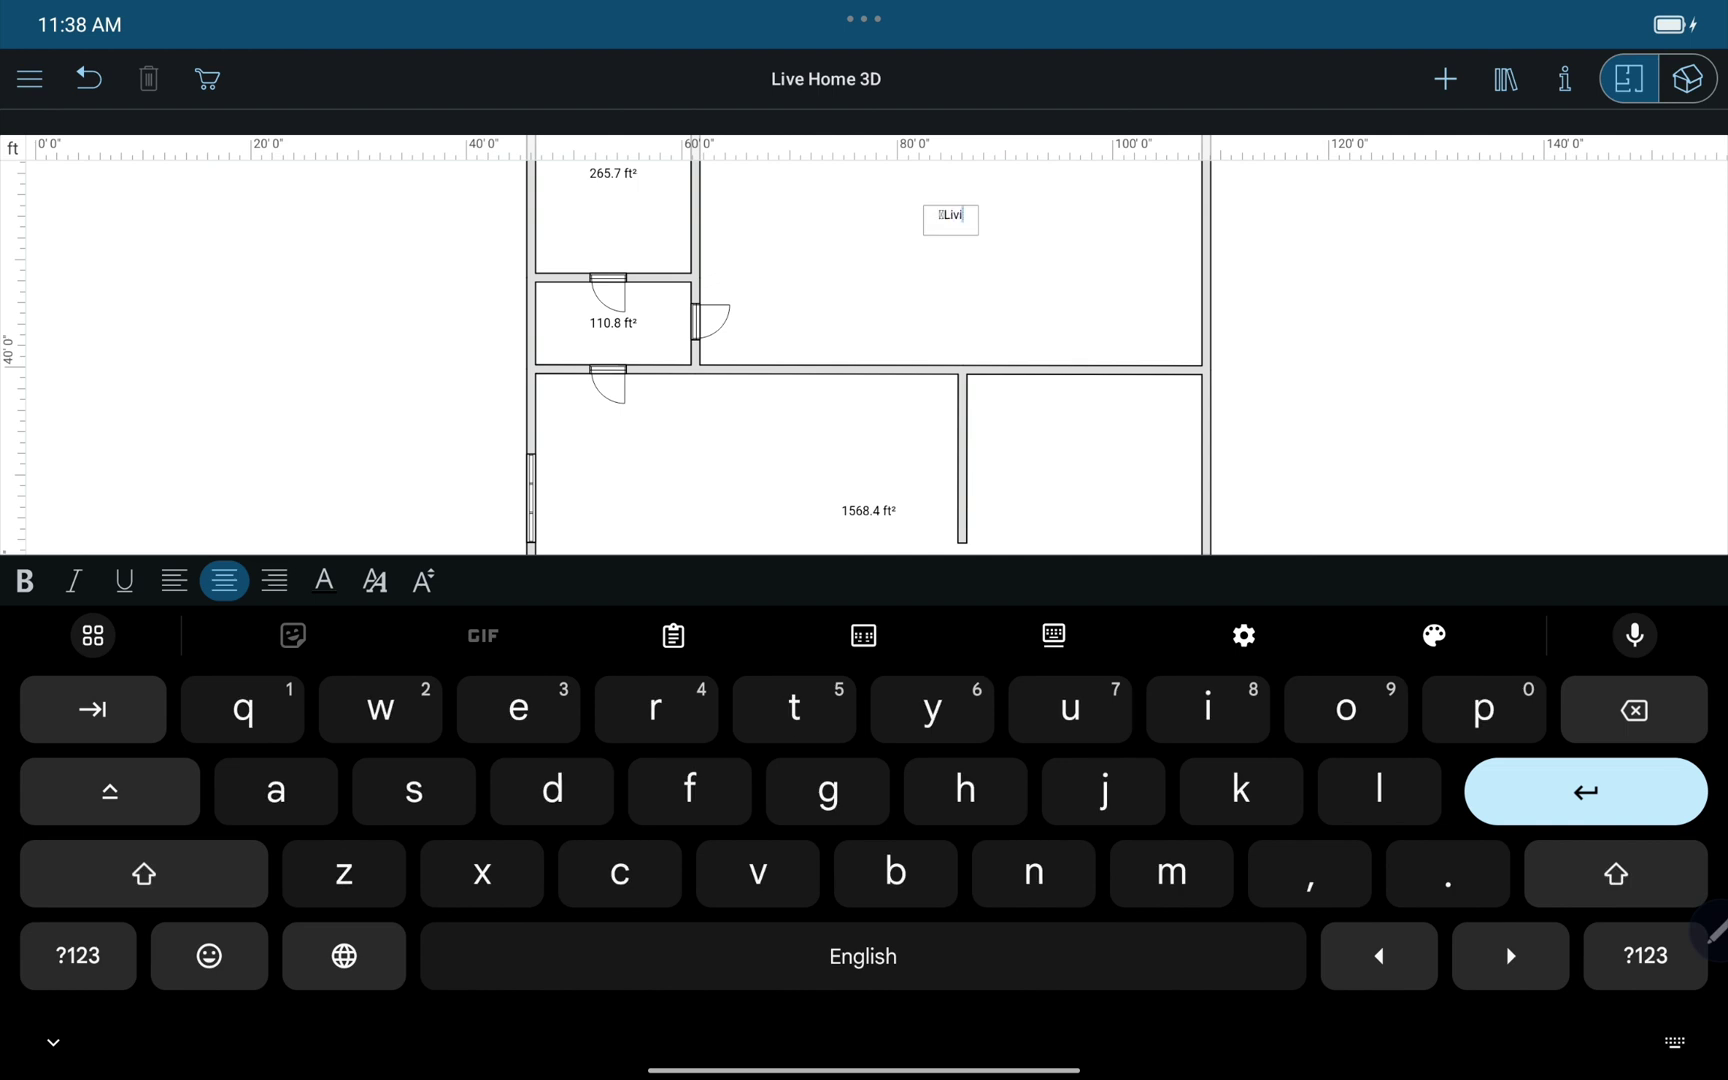
text(ng Room)
key(Return)
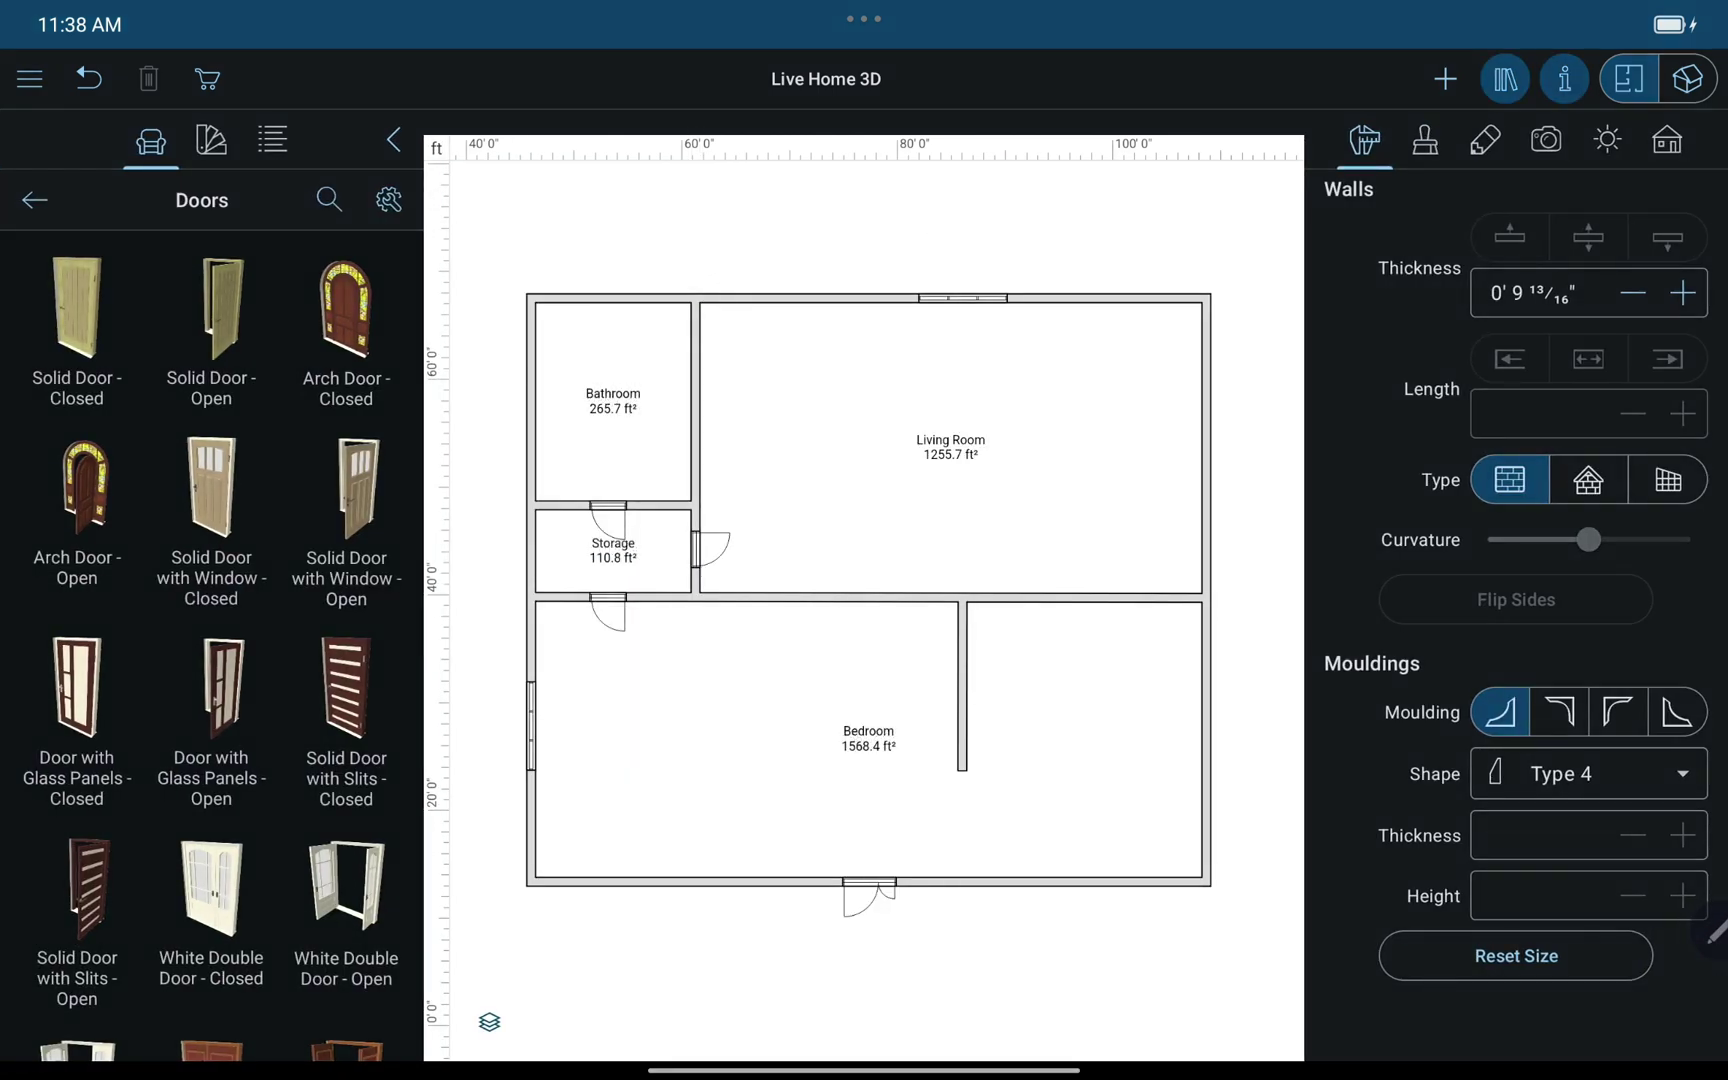
Step: Give the Living Room a yellow-green fill with grey hatching
click(951, 447)
click(1485, 139)
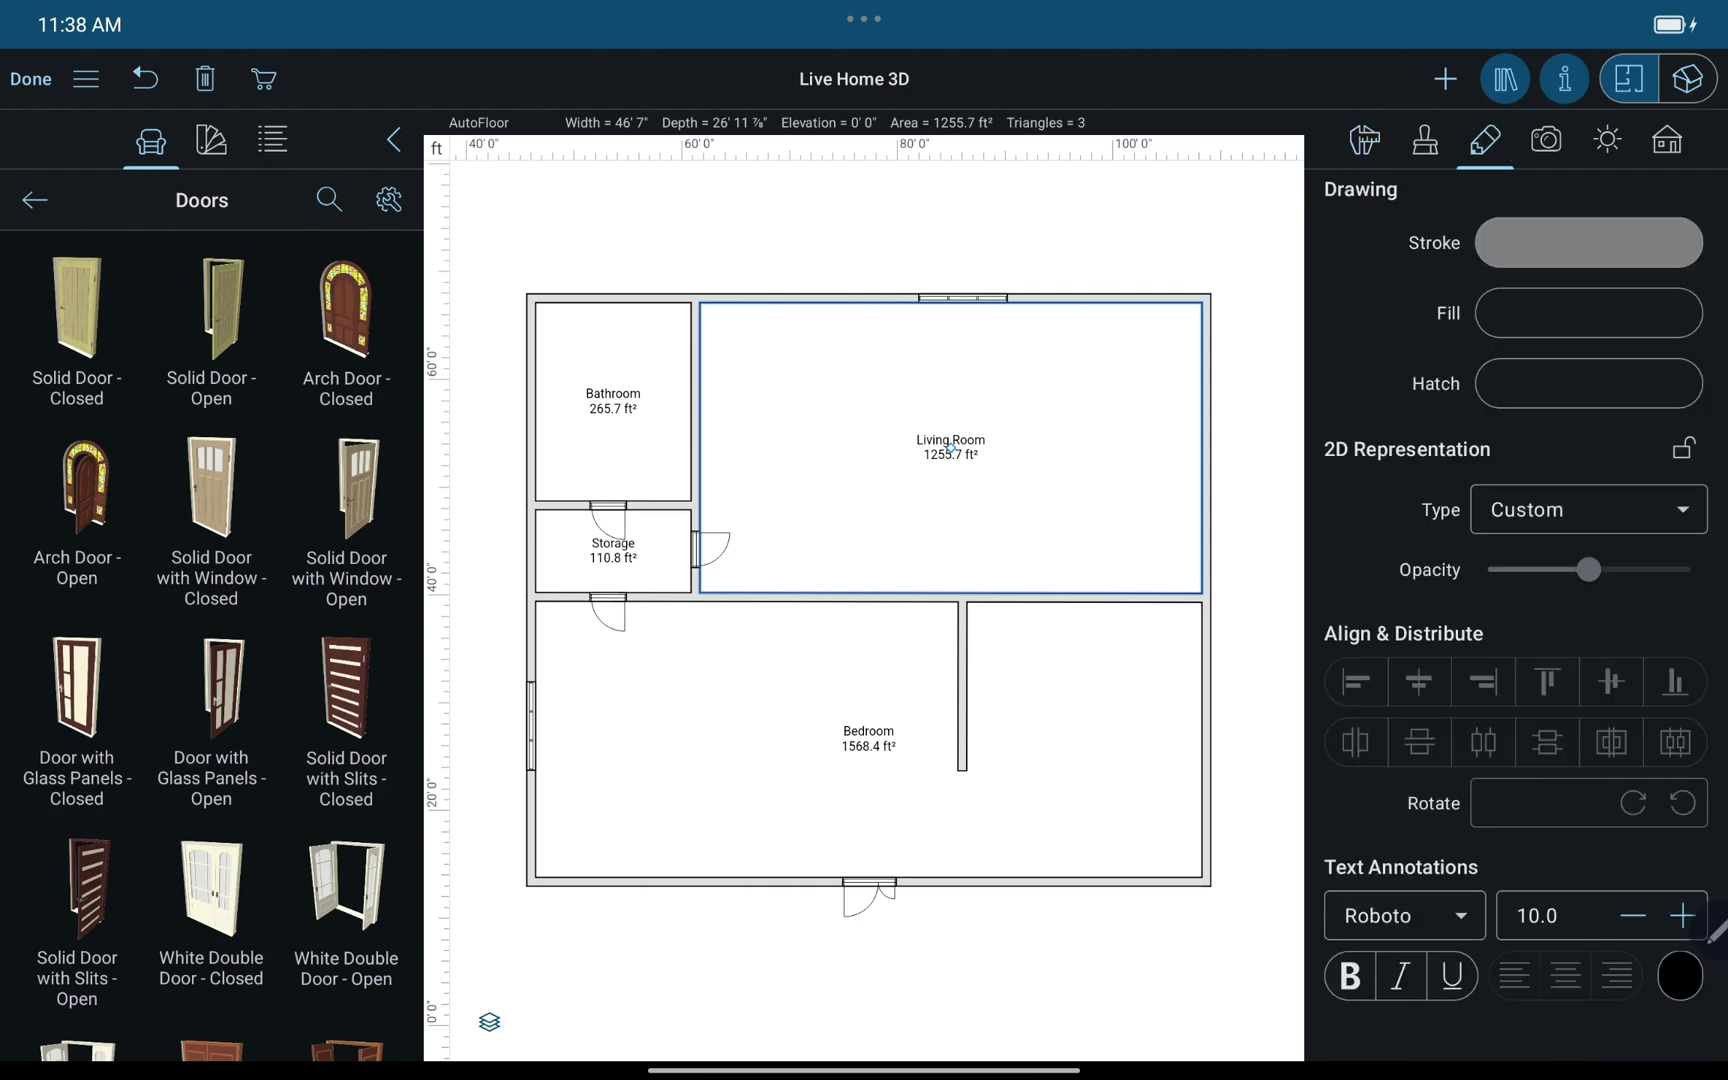
click(1589, 312)
click(1670, 647)
click(1359, 373)
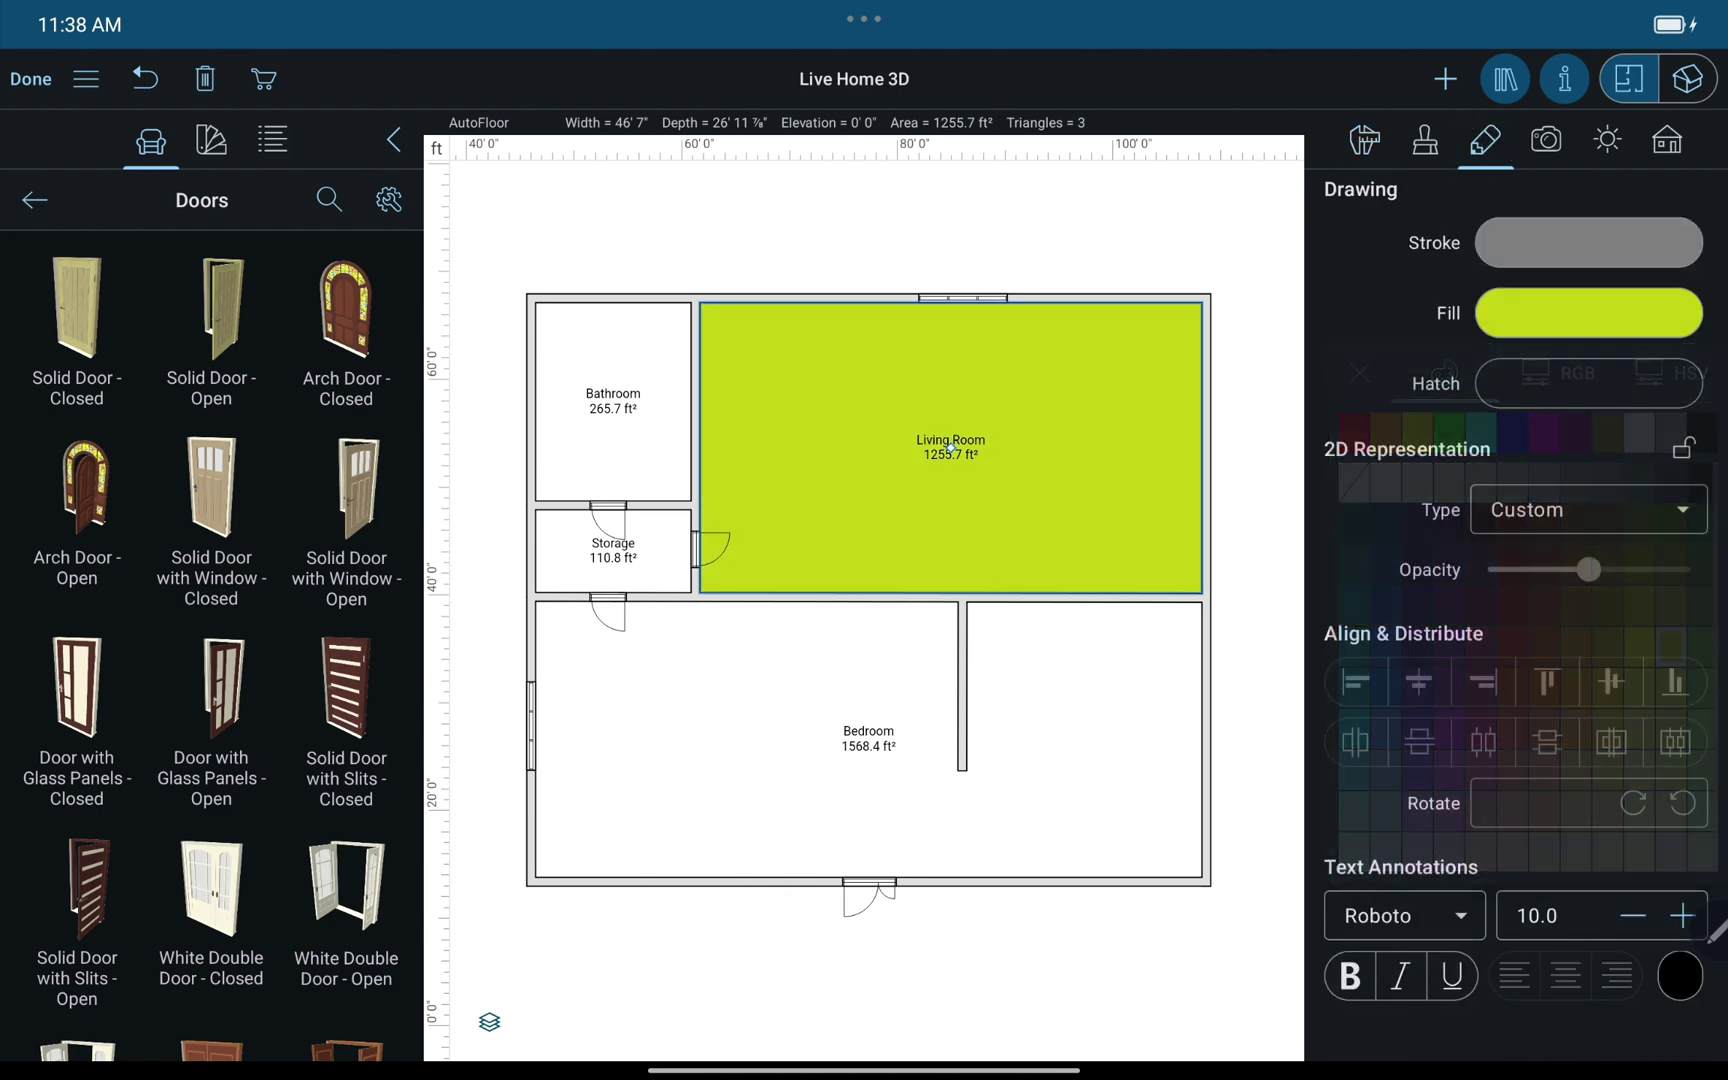
click(1590, 384)
click(1608, 551)
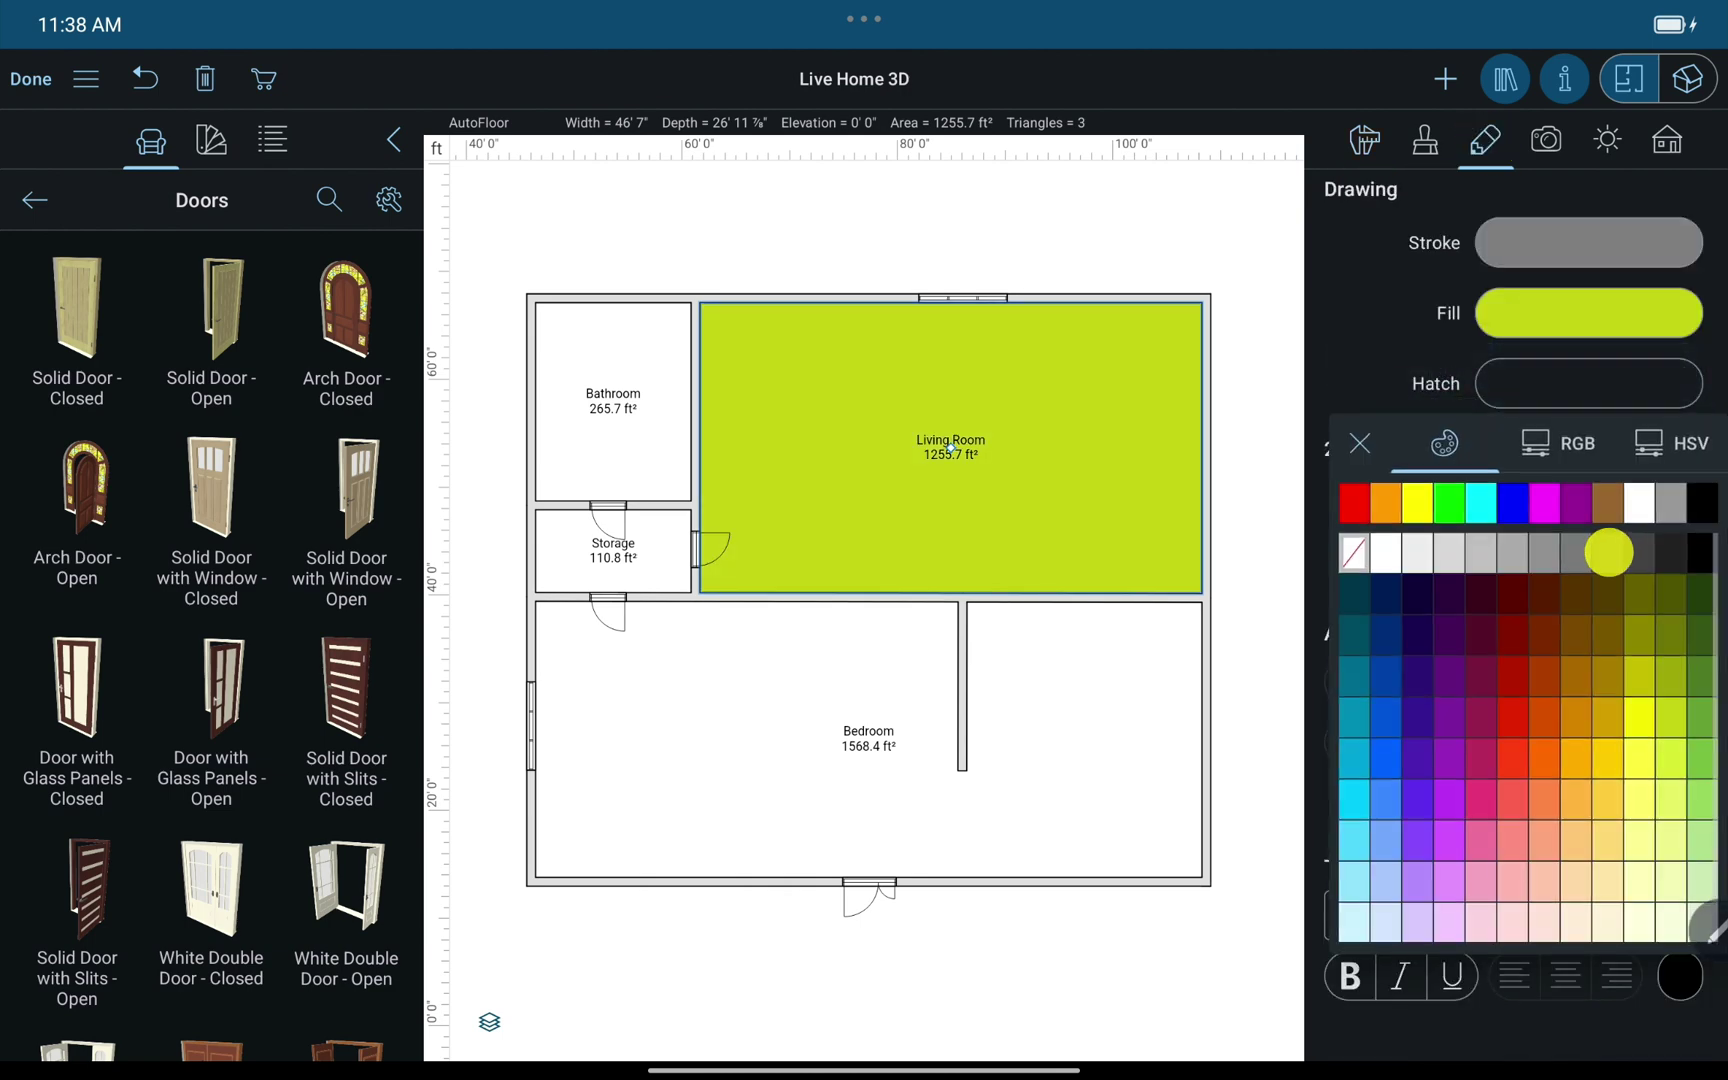
click(1360, 443)
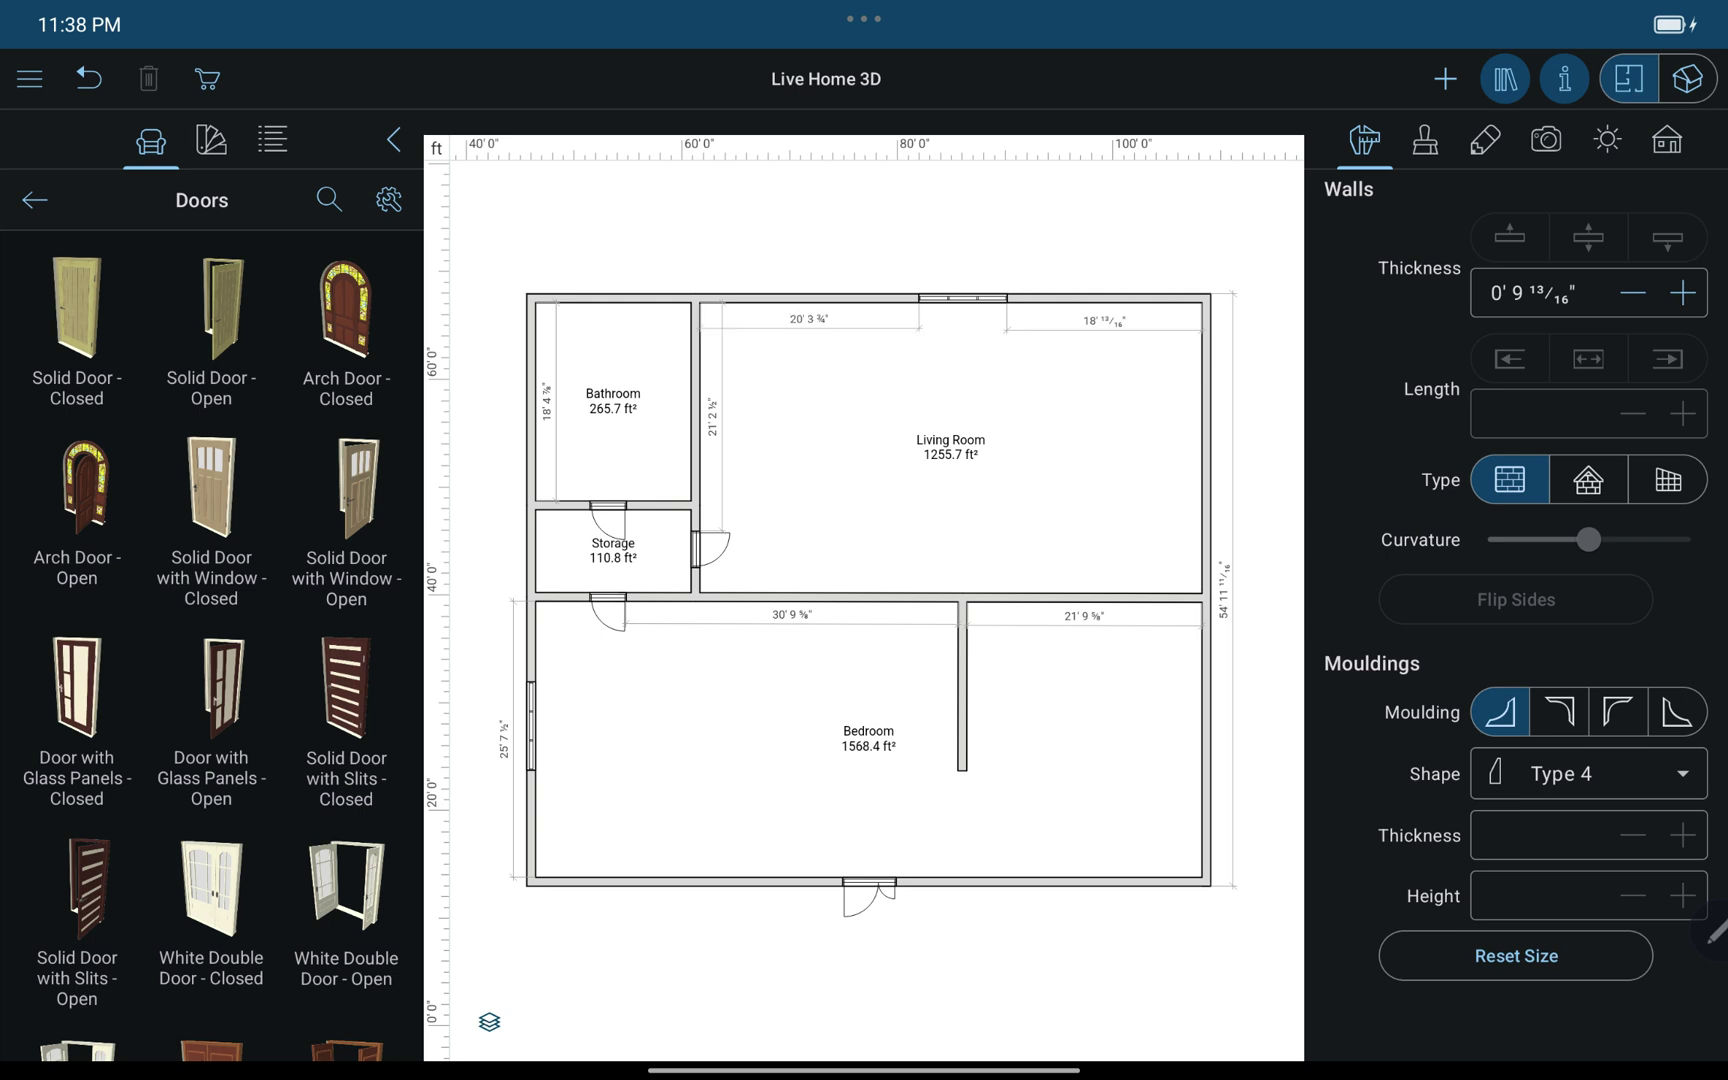
Step: Add a 15' 8" dimension line along the Bedroom's short interior wall
click(1444, 79)
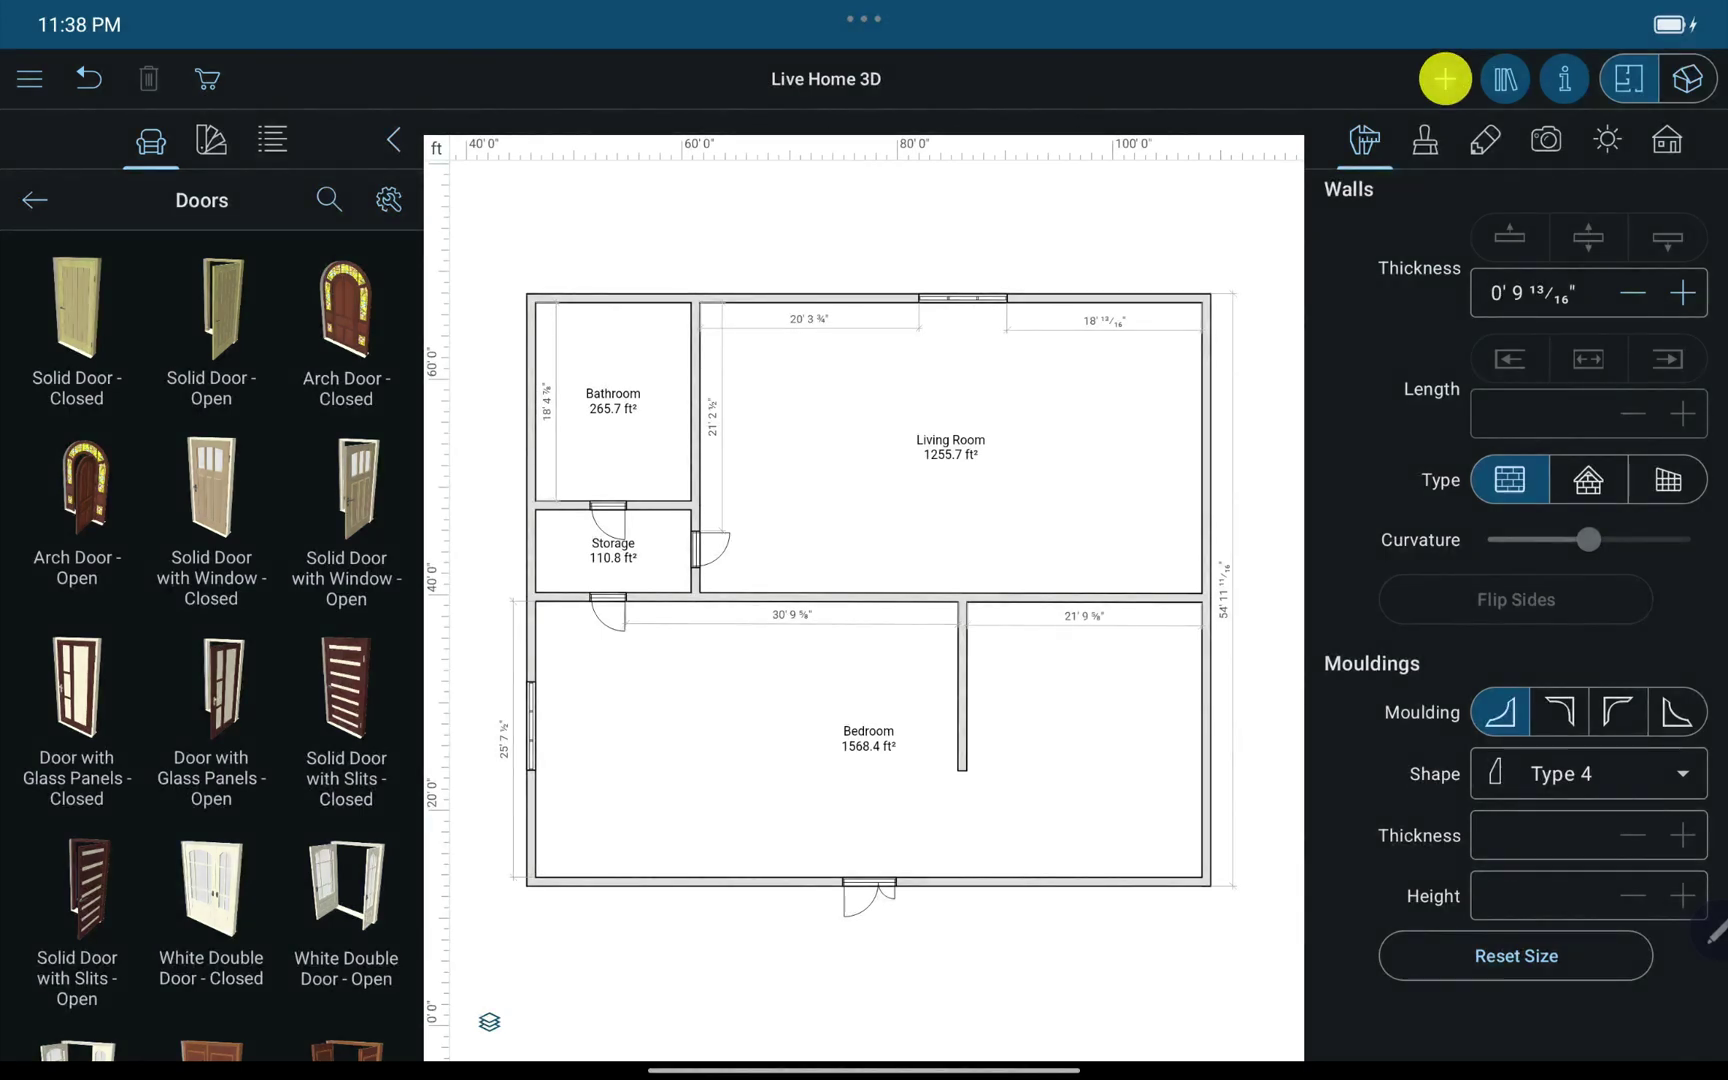
click(1590, 149)
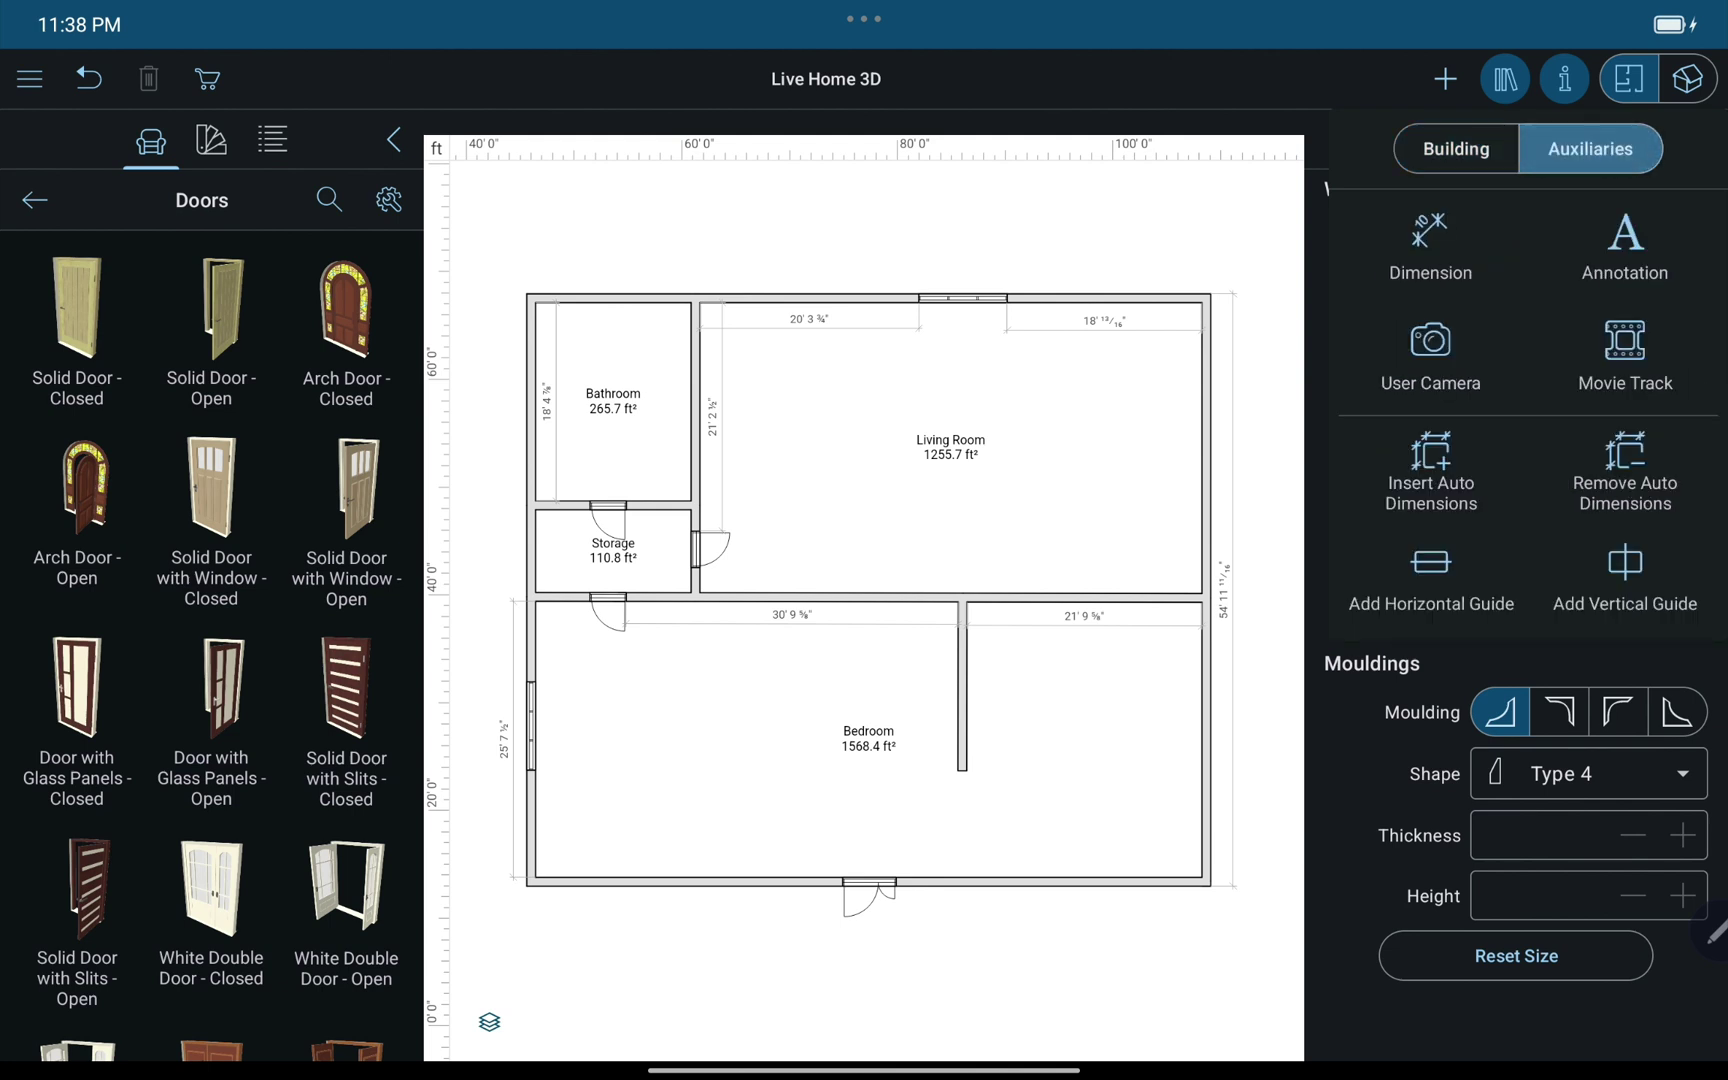
click(1430, 243)
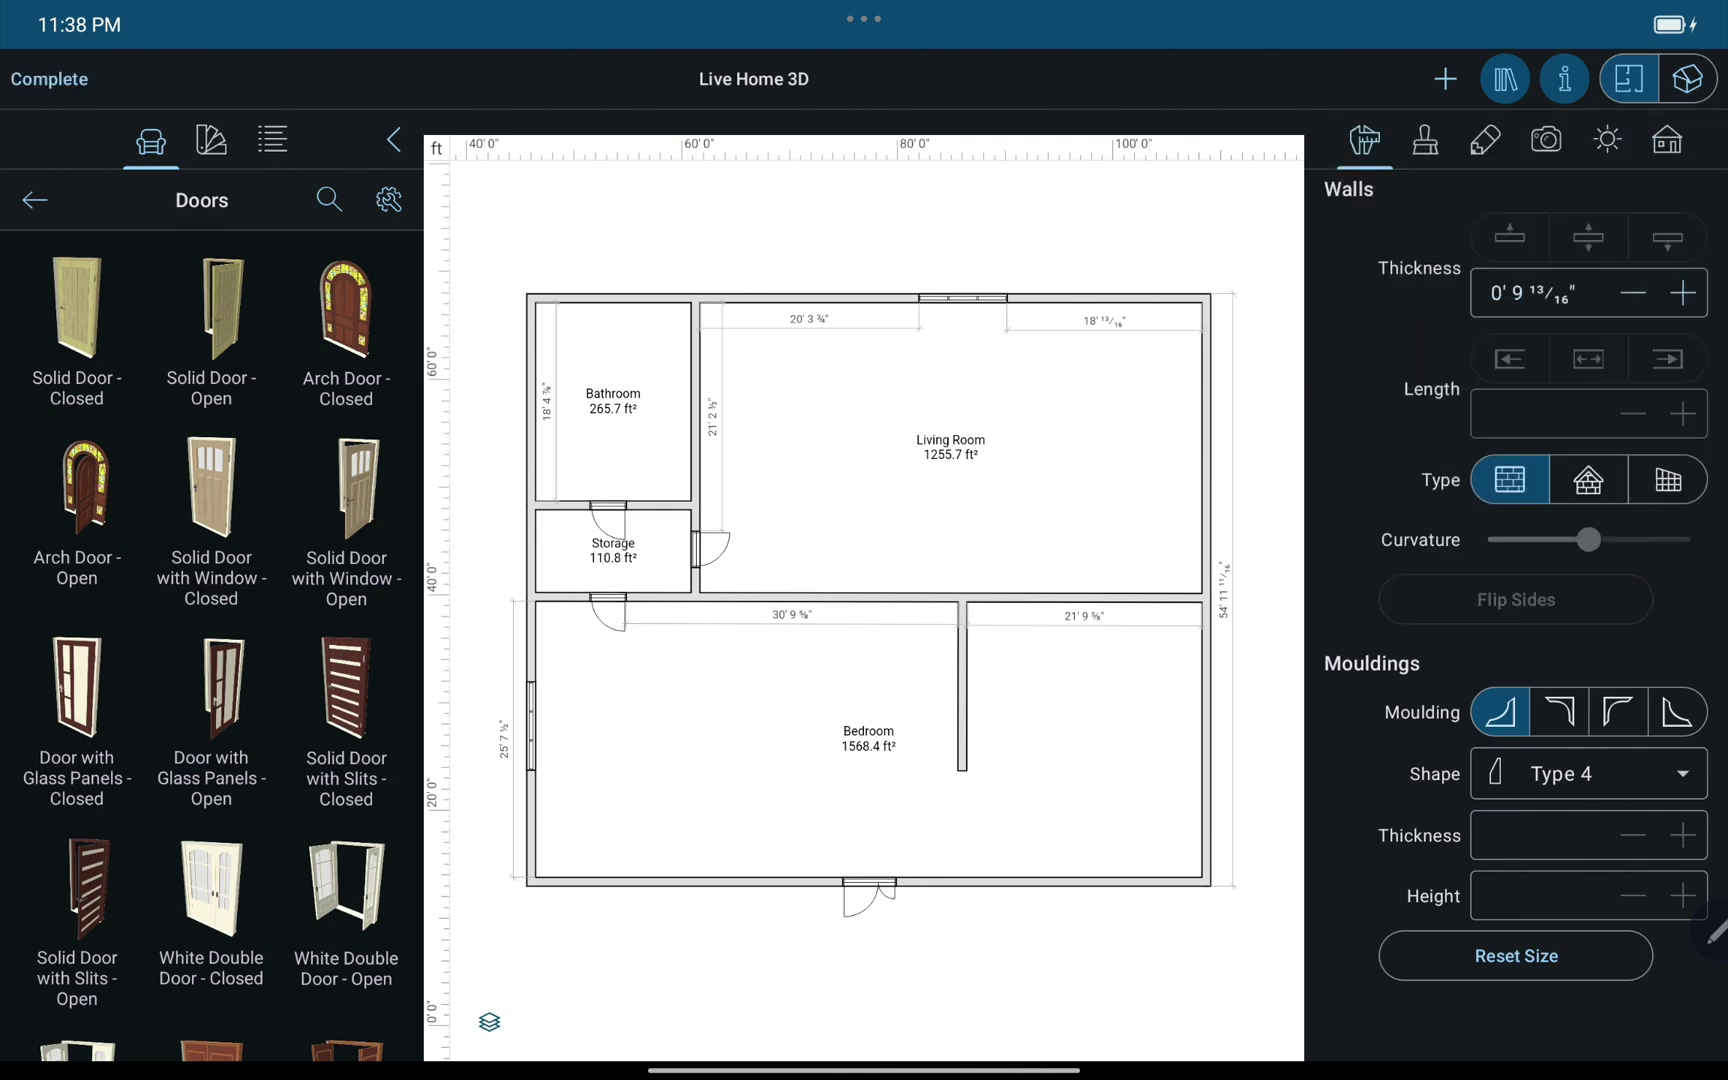
click(956, 770)
drag(955, 769, 956, 603)
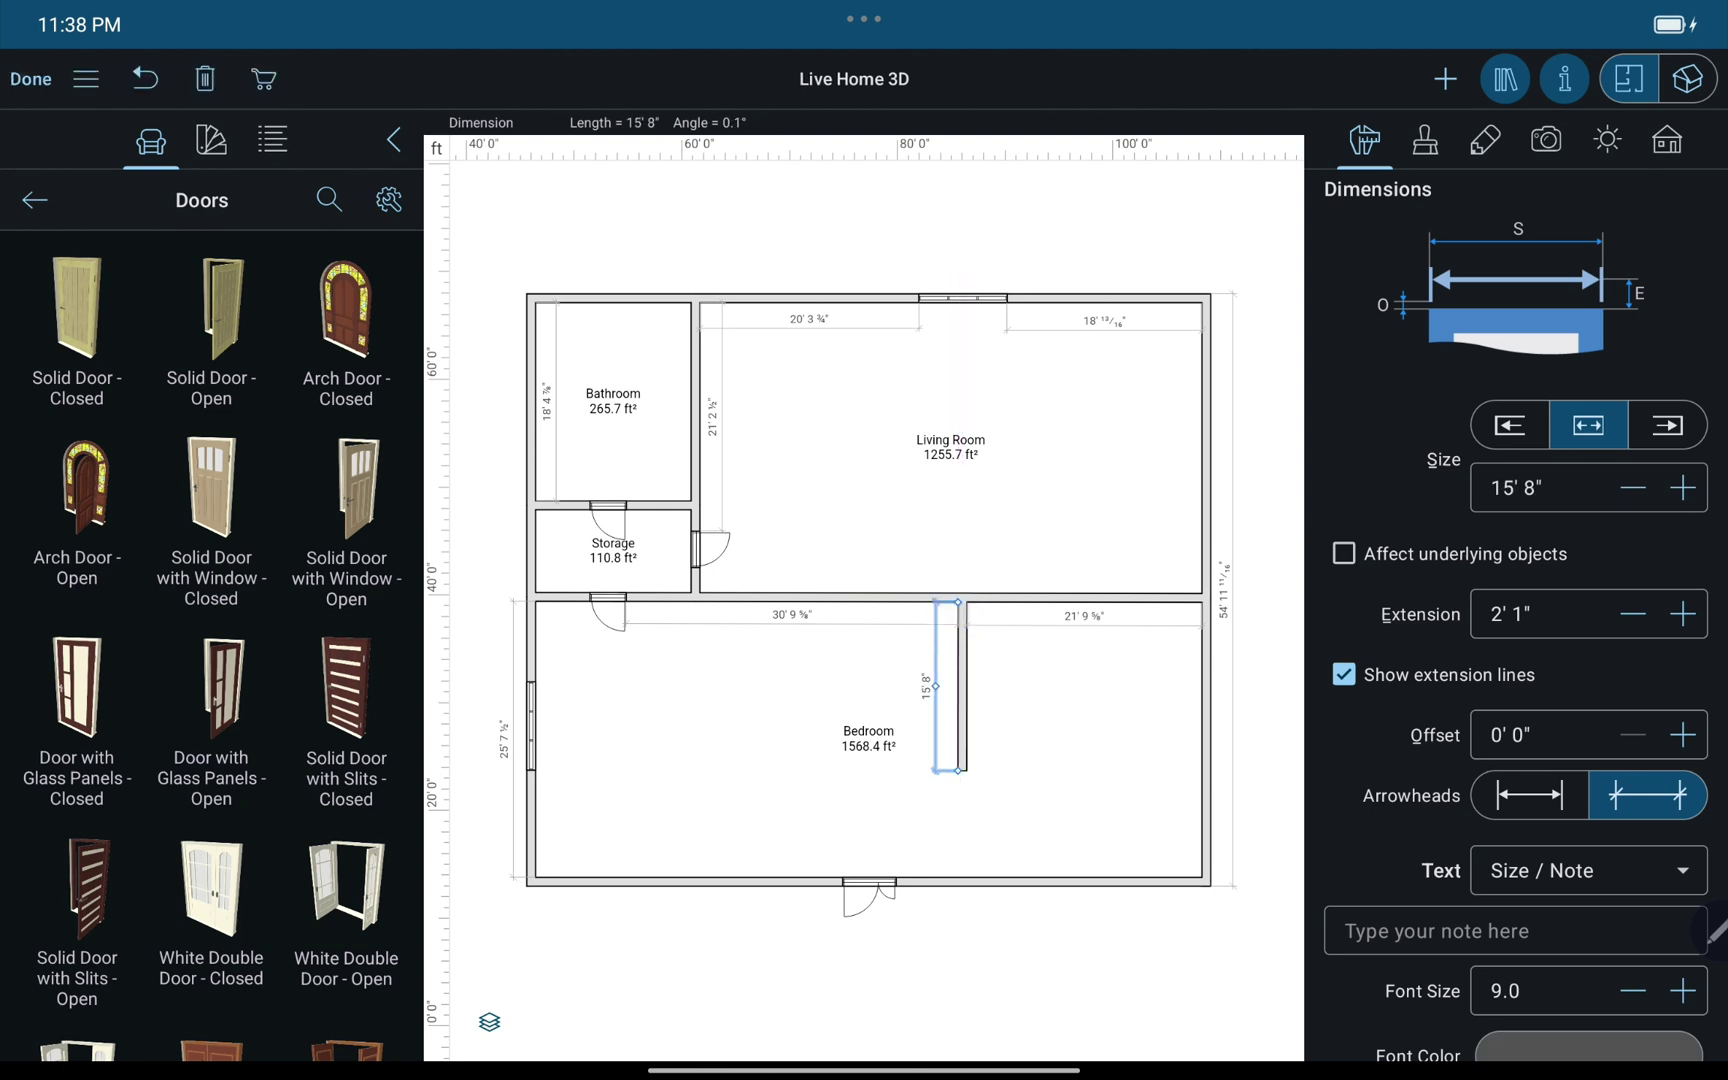
click(31, 78)
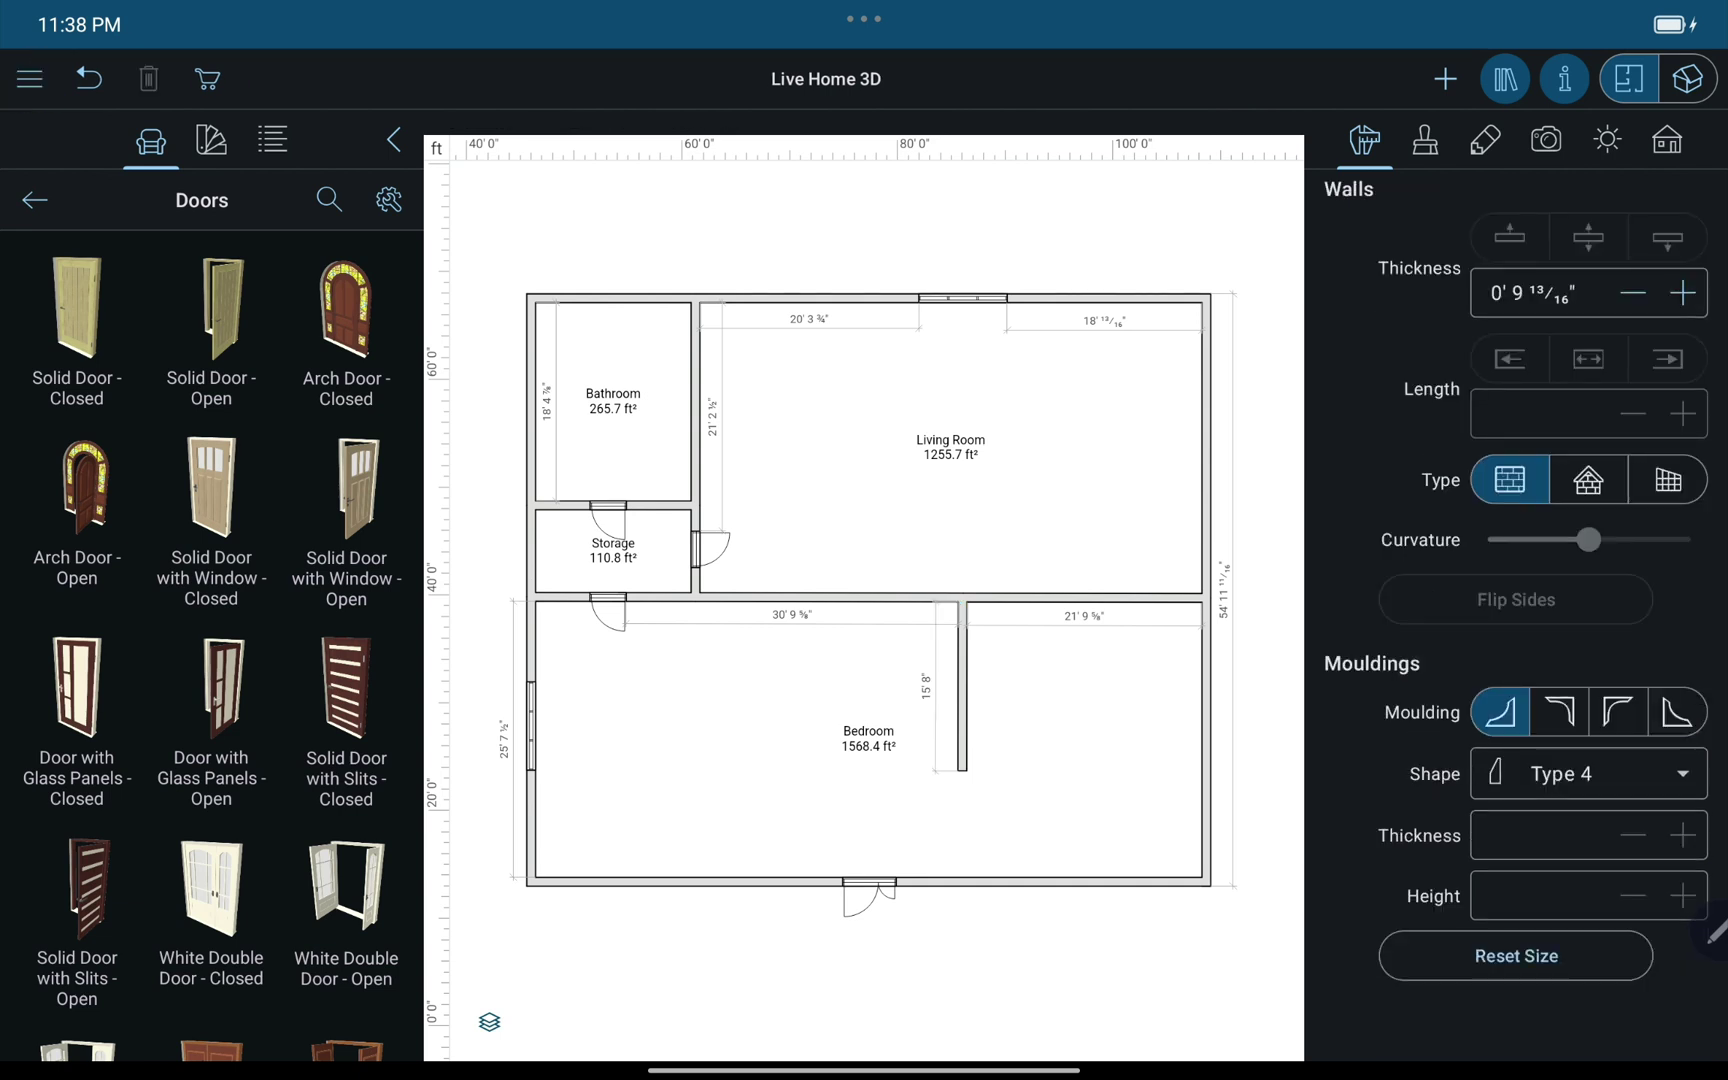
Step: Place a text annotation reading 'Live Home 3D' inside the Bedroom's right section
click(1444, 79)
click(1591, 149)
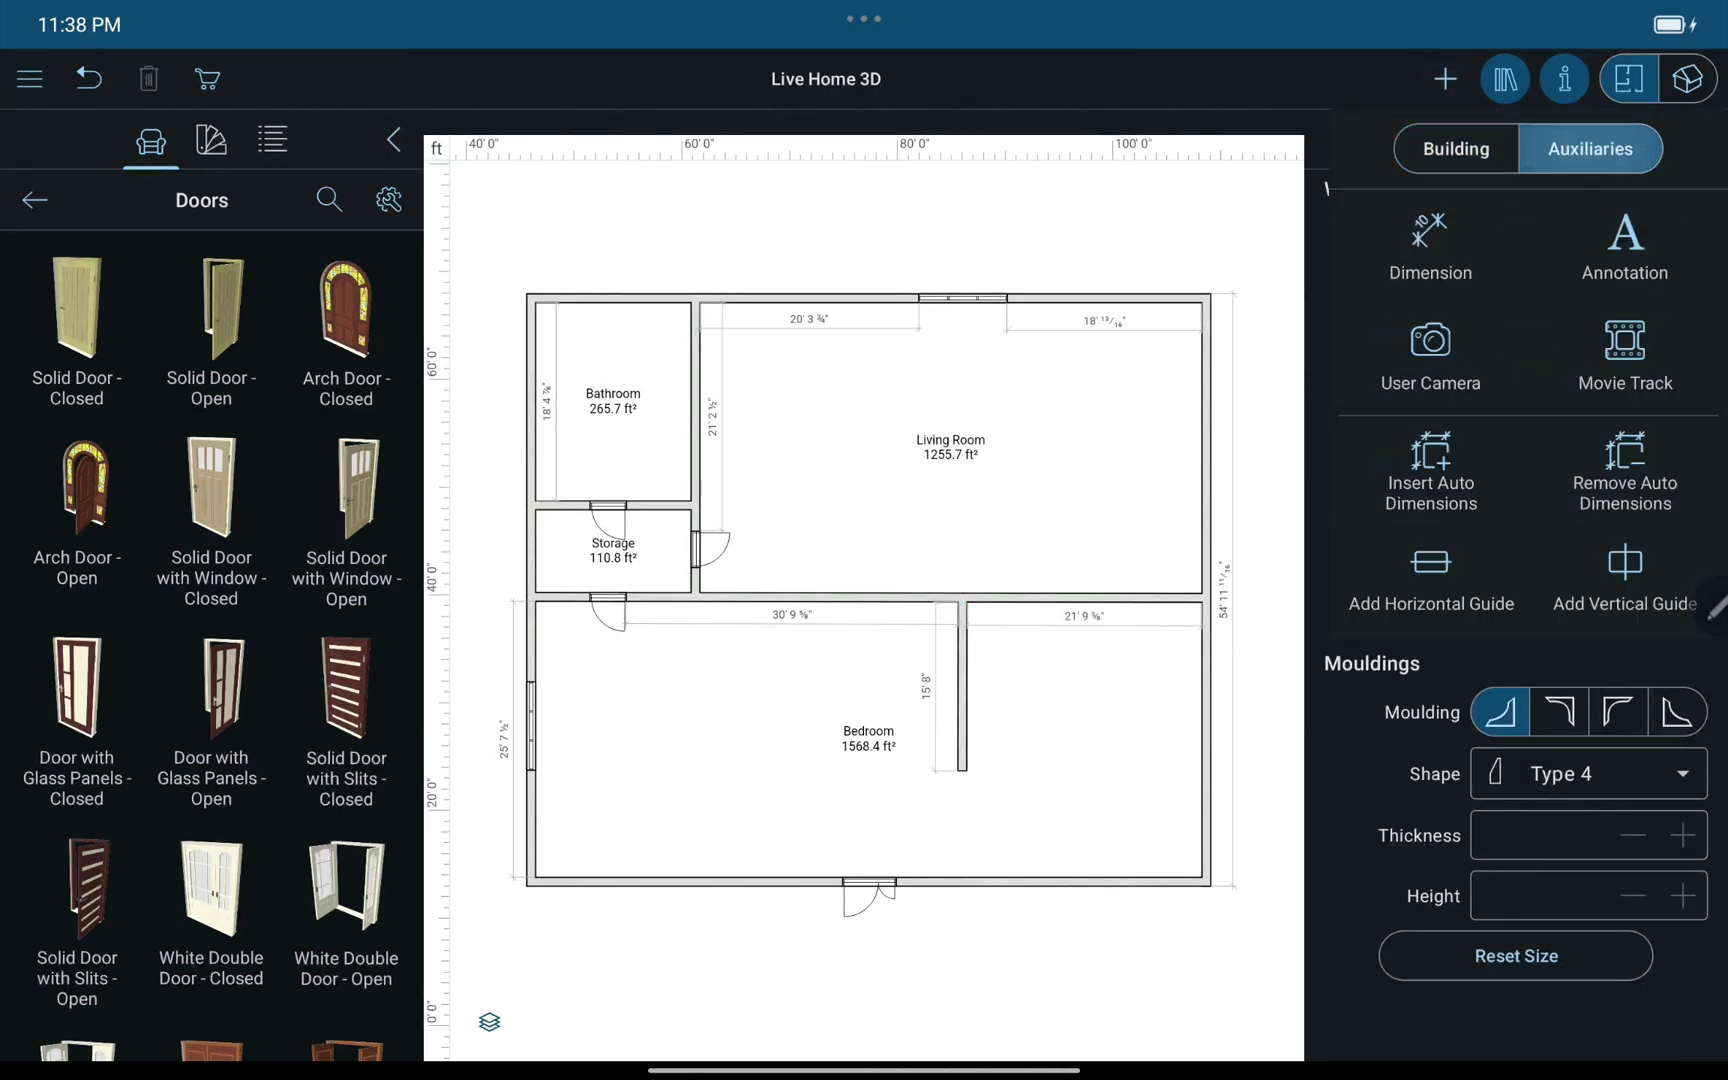
click(1626, 249)
drag(1006, 689, 1133, 775)
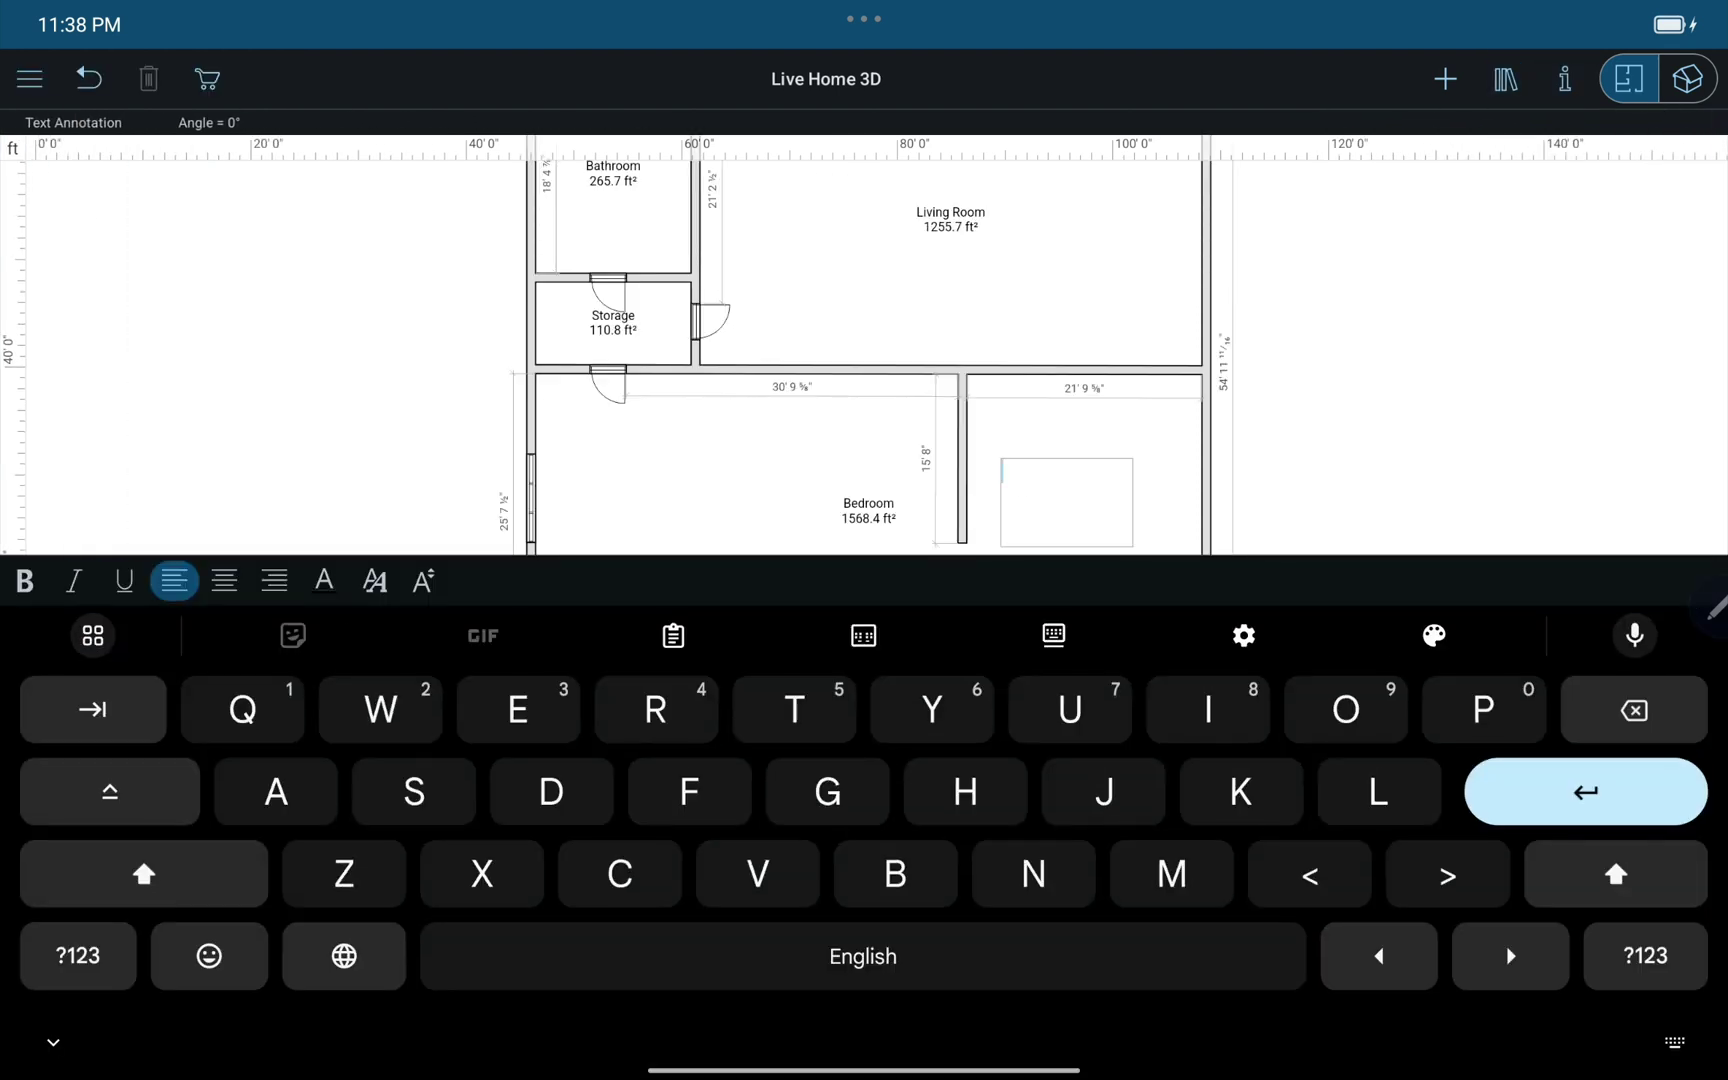
text(Live Home 3D)
key(Return)
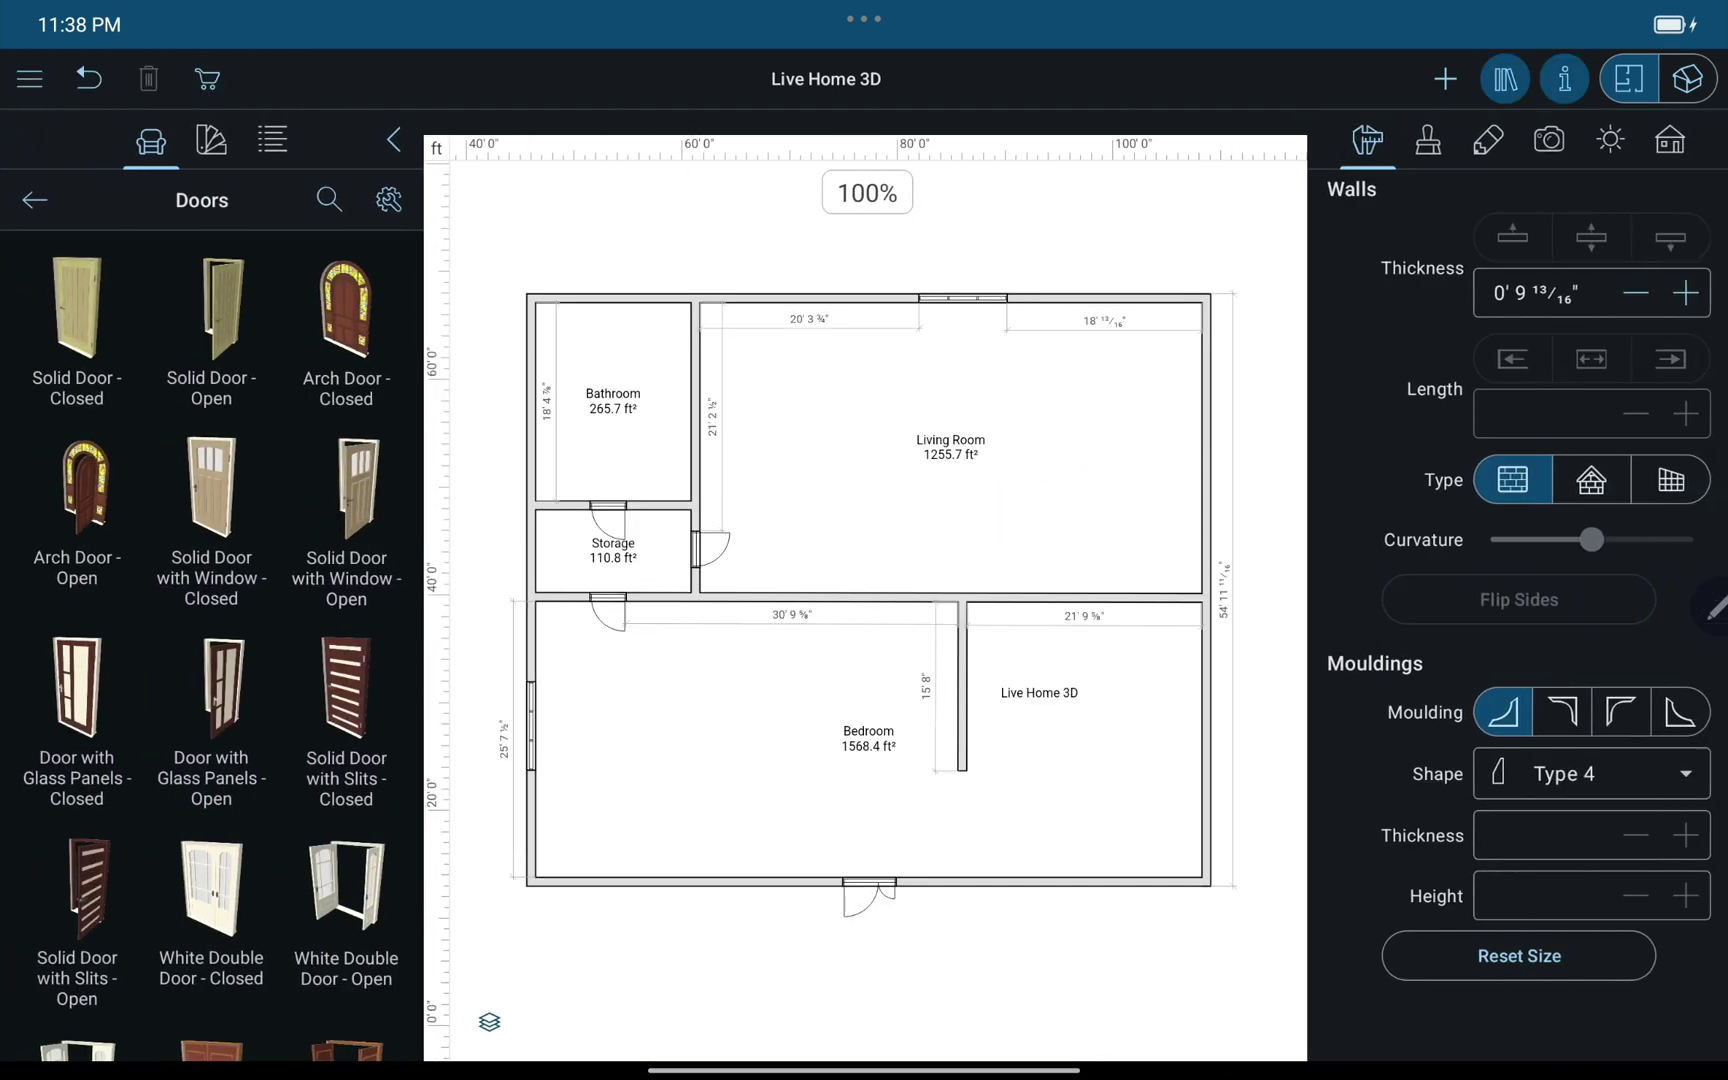
Step: Select the annotation and browse its font list without changing the font
click(1485, 141)
click(1461, 916)
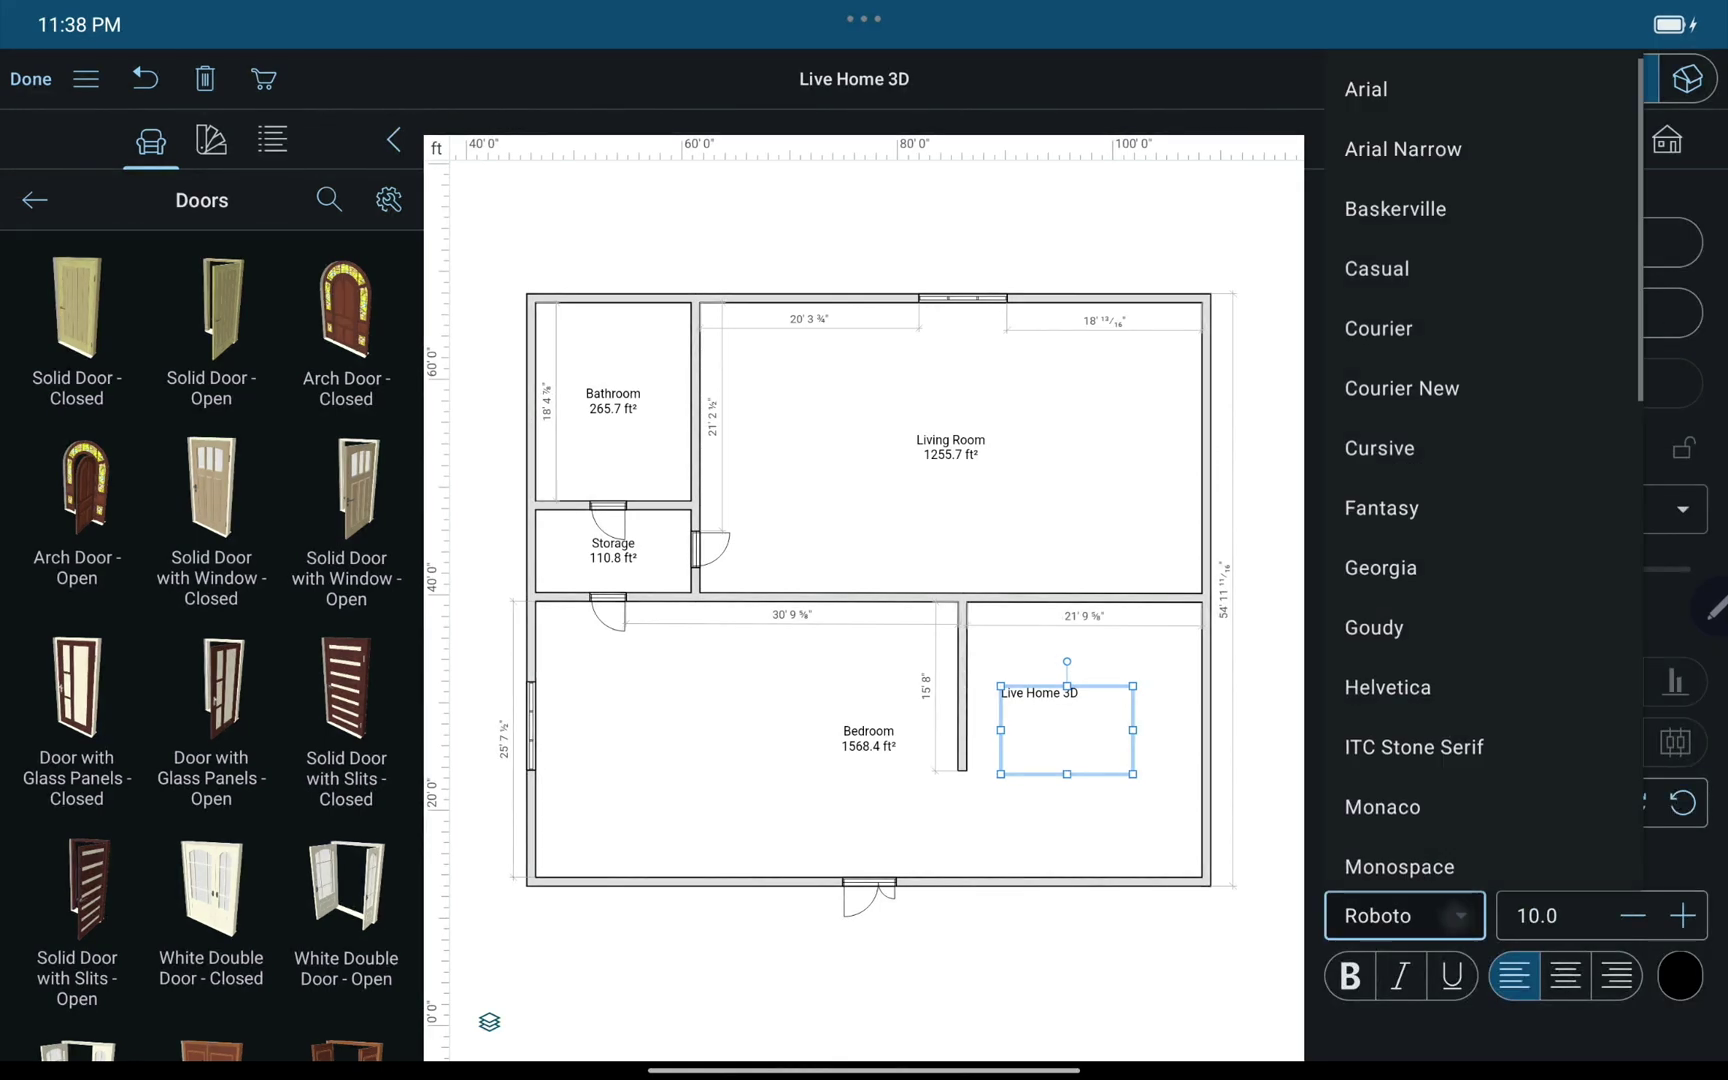
click(1466, 915)
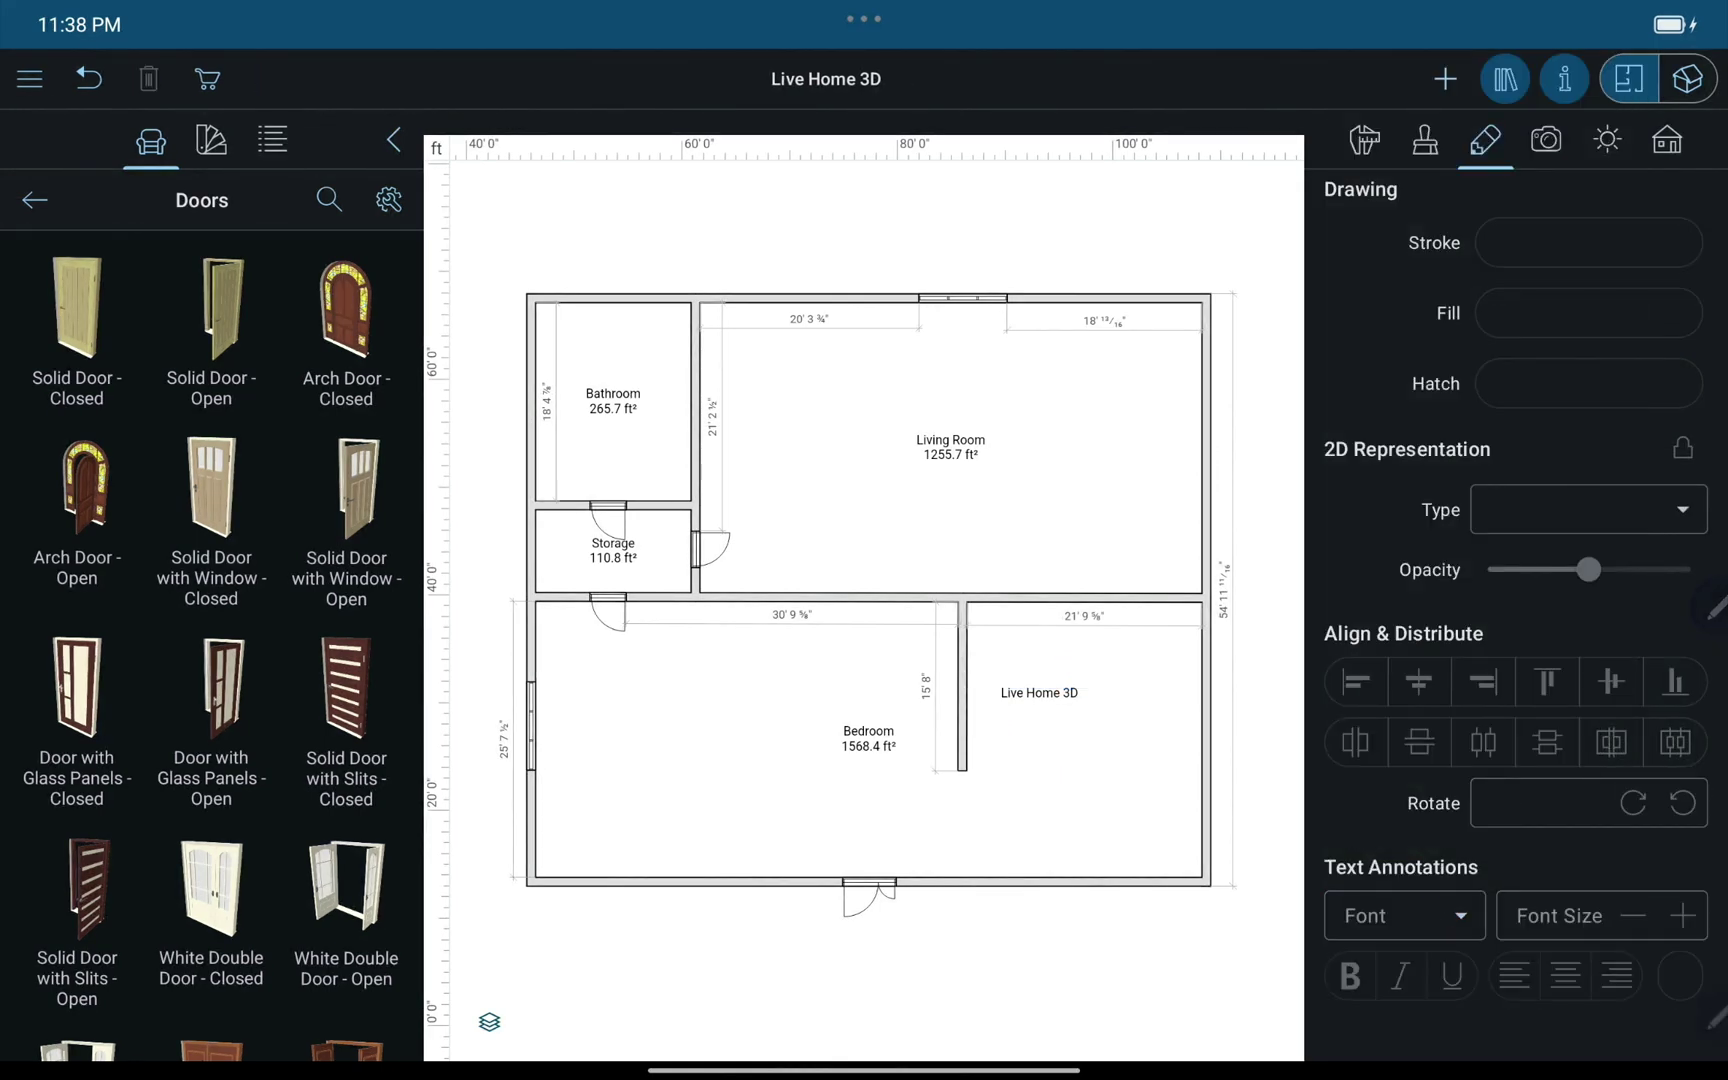
Step: Add a new top story with exterior walls enclosing 3297.8 ft² via the Stories panel
click(1666, 139)
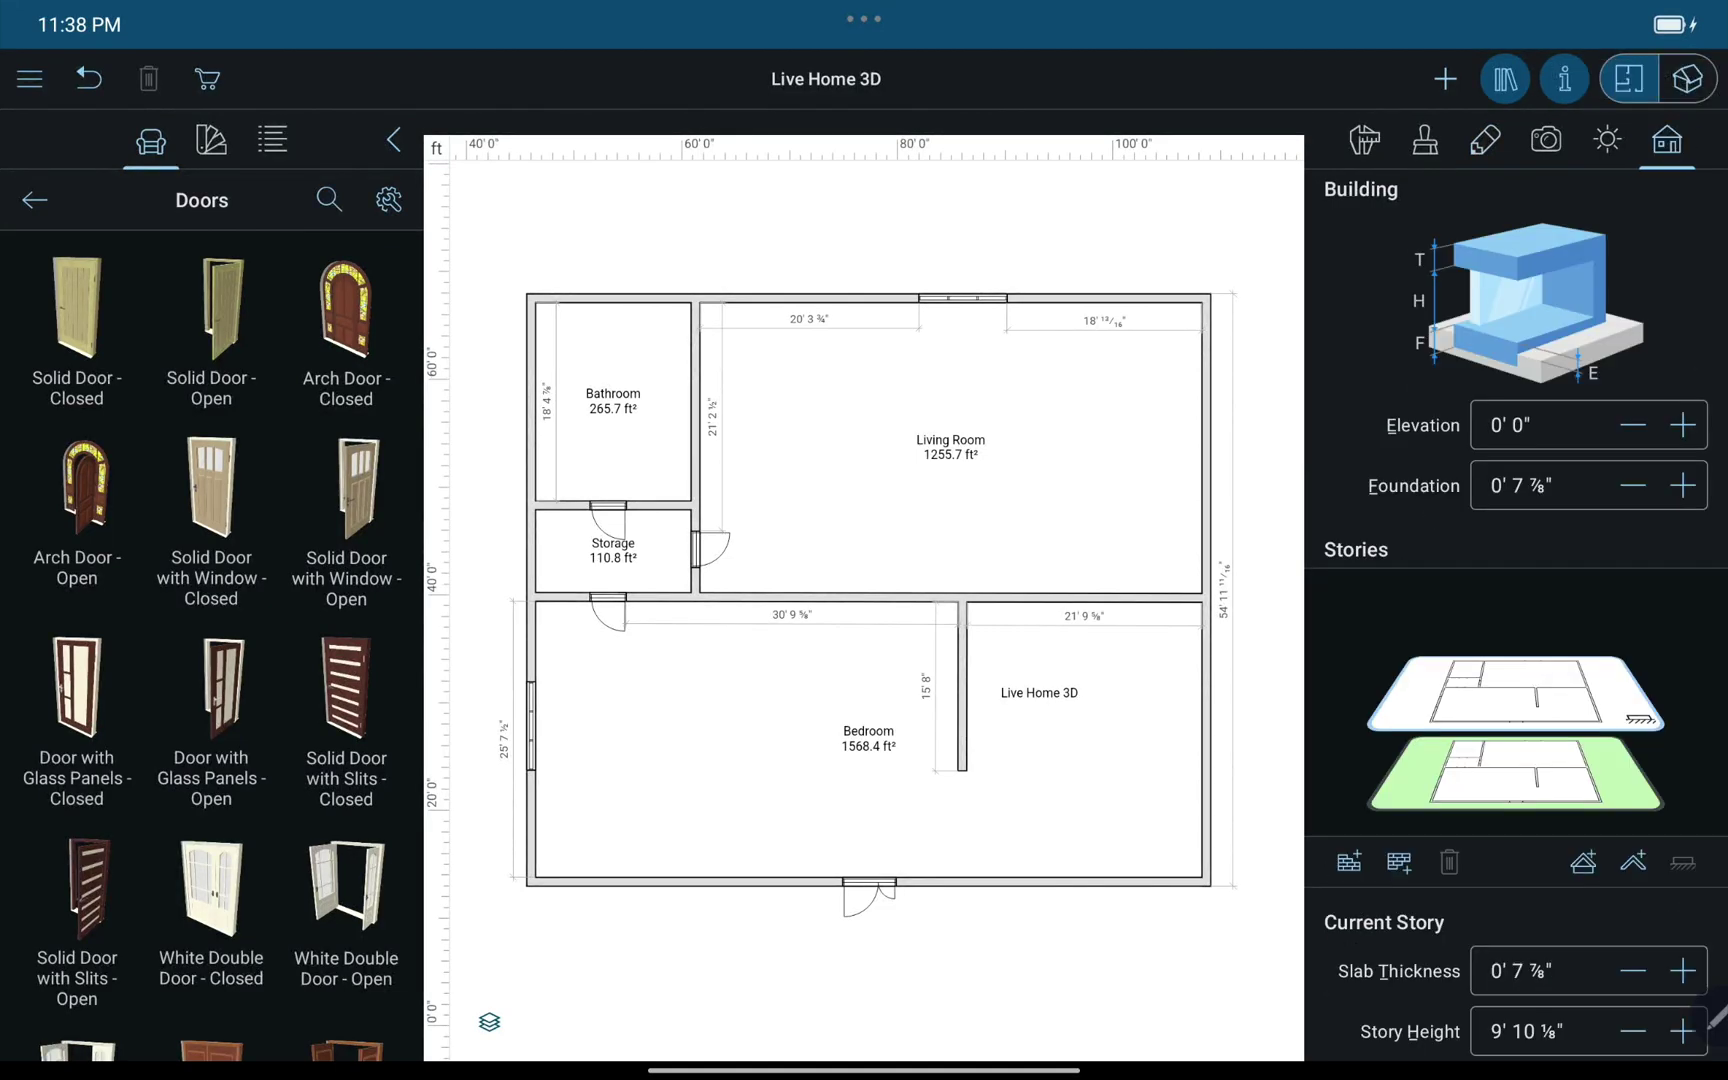
click(1512, 696)
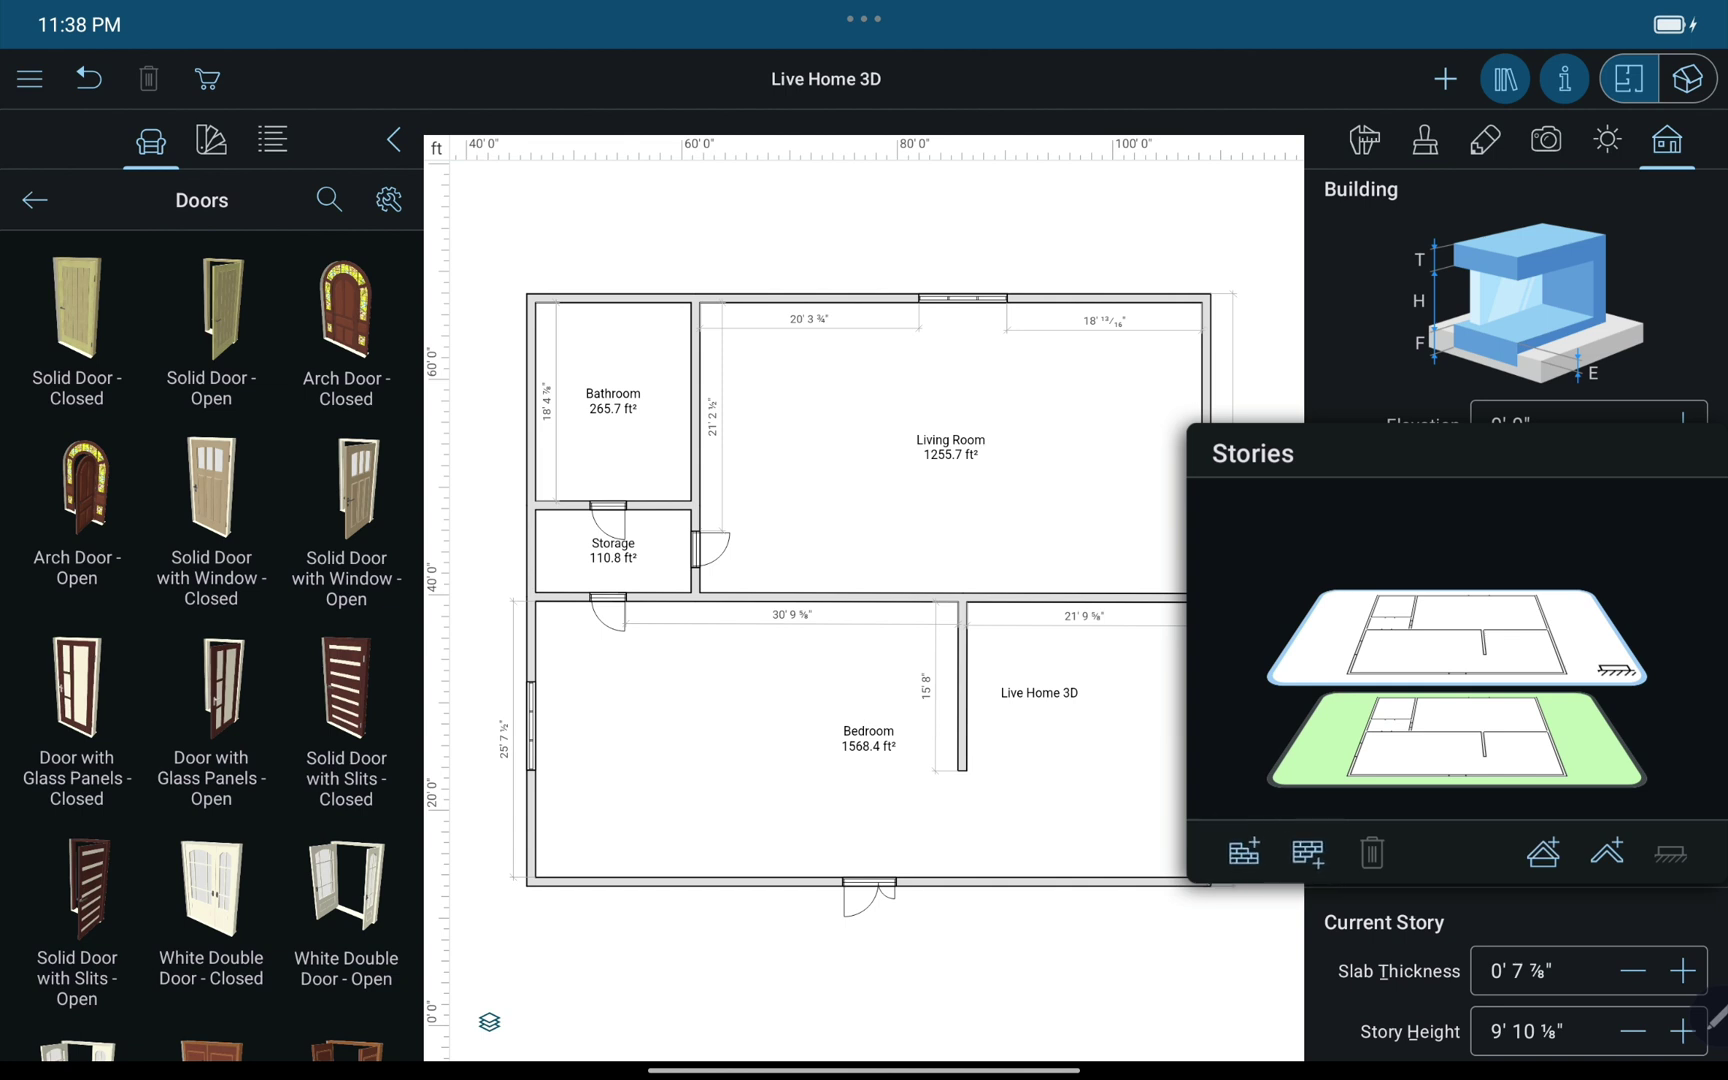
click(1243, 852)
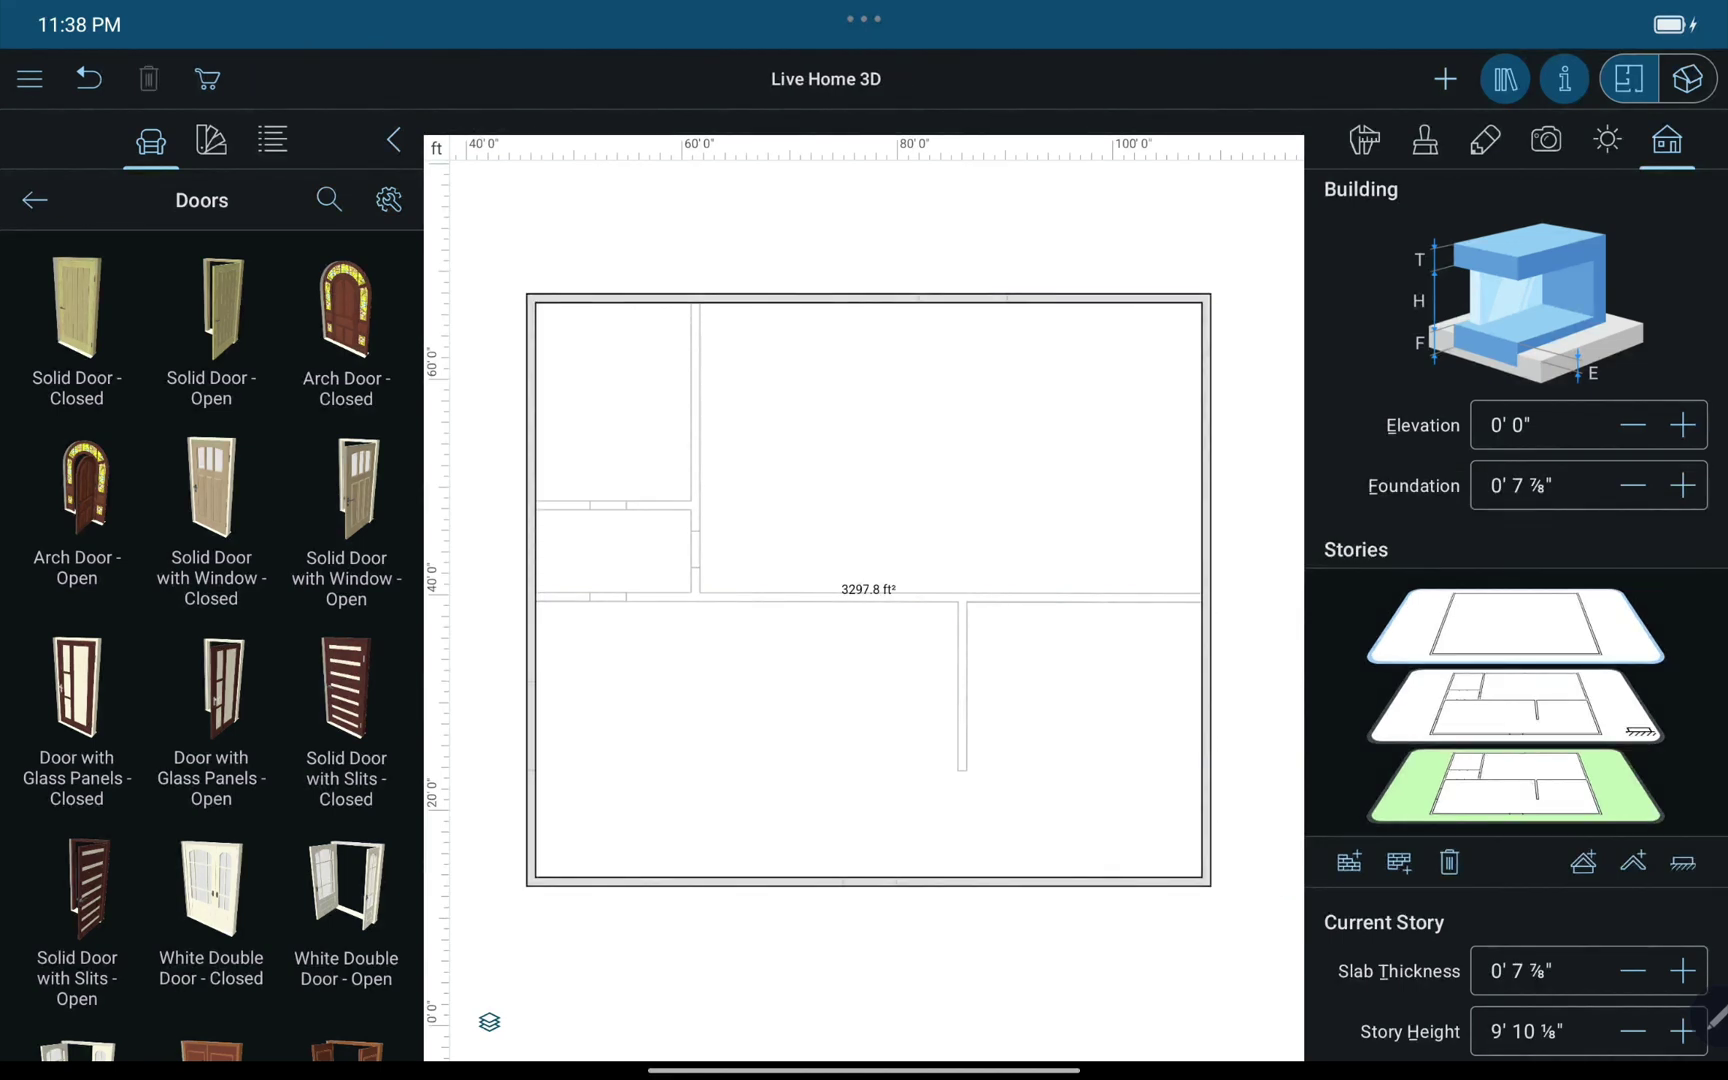
Step: Move the top story's right exterior wall left, shrinking the story to 2684.4 ft²
click(1207, 742)
click(1207, 743)
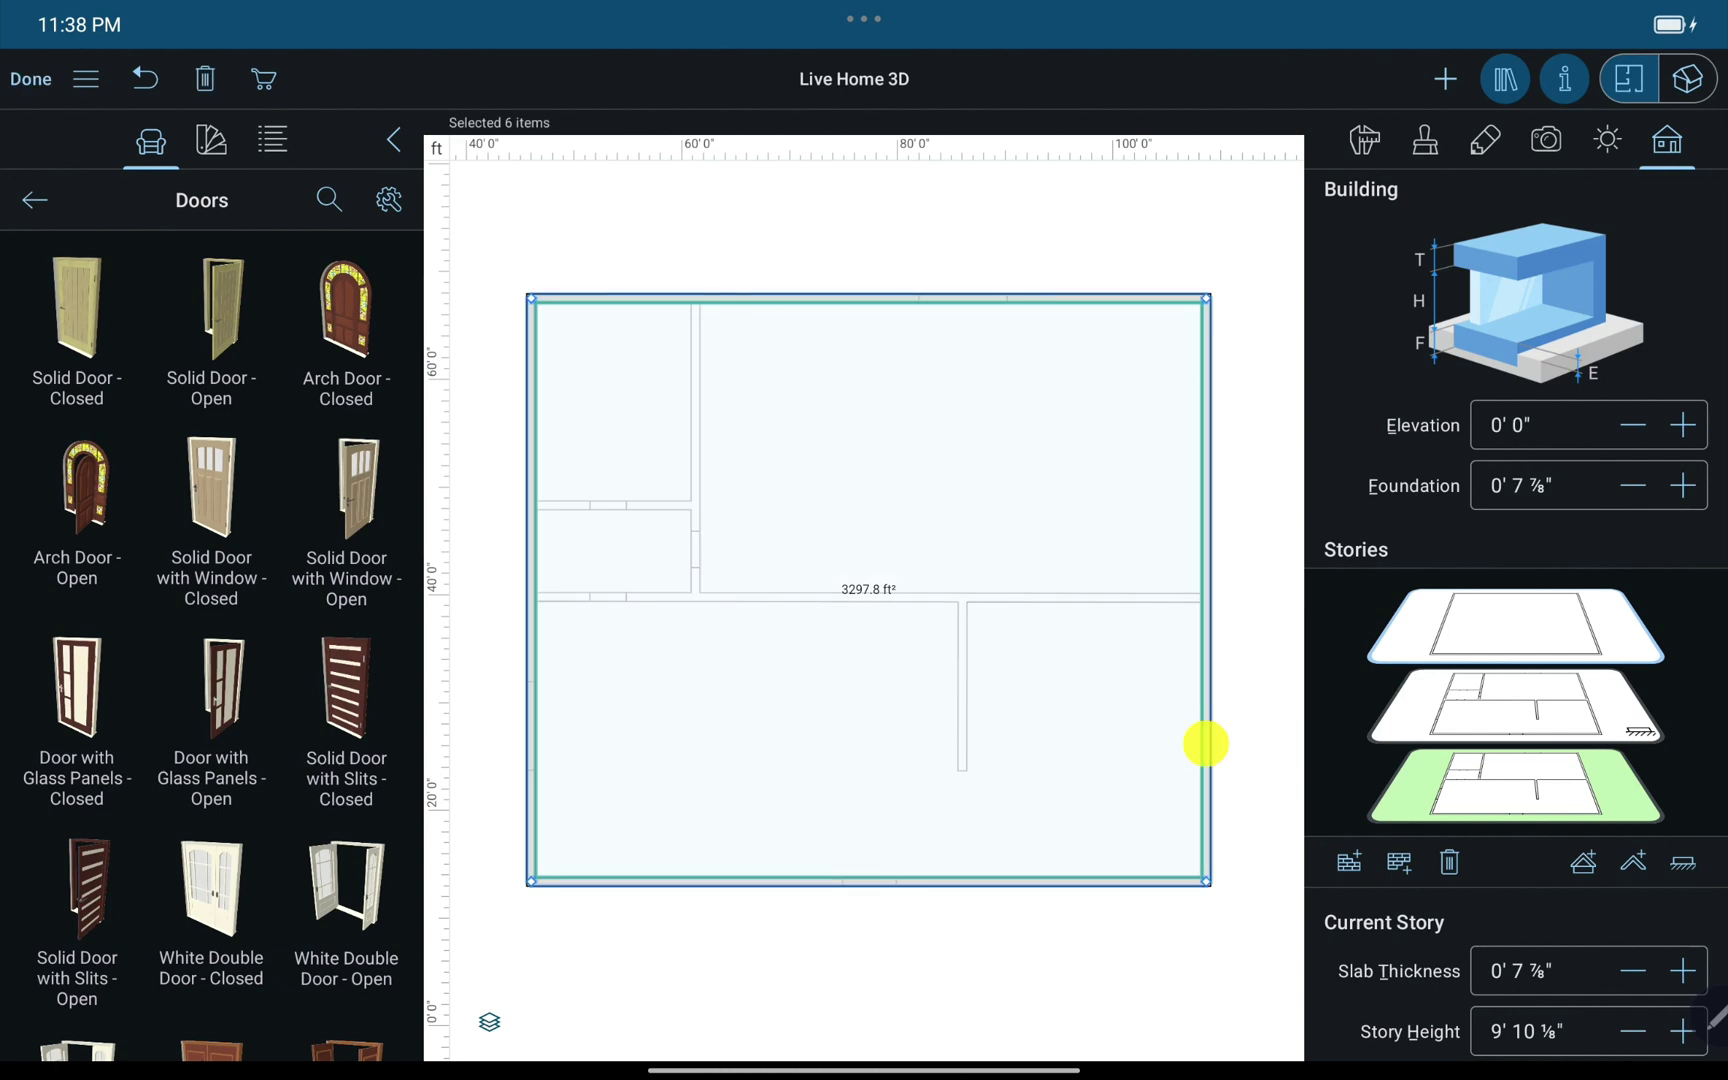
drag(1205, 705, 1082, 705)
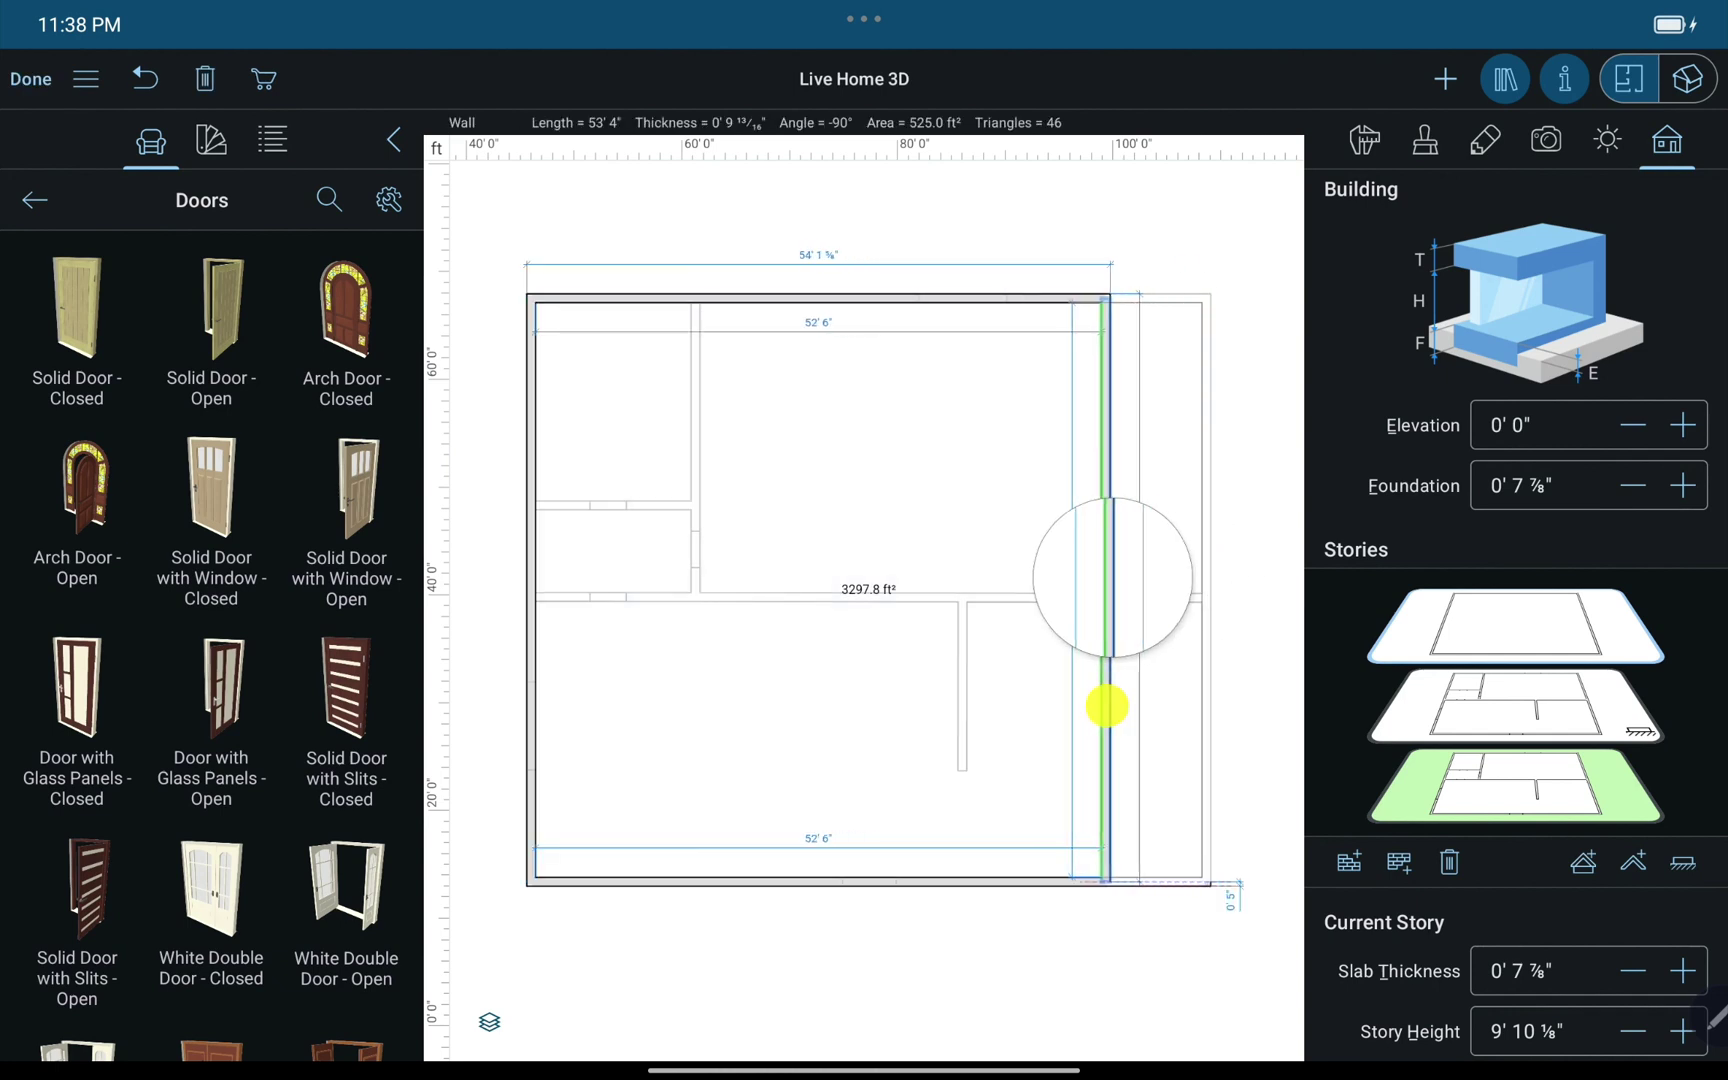
click(1193, 960)
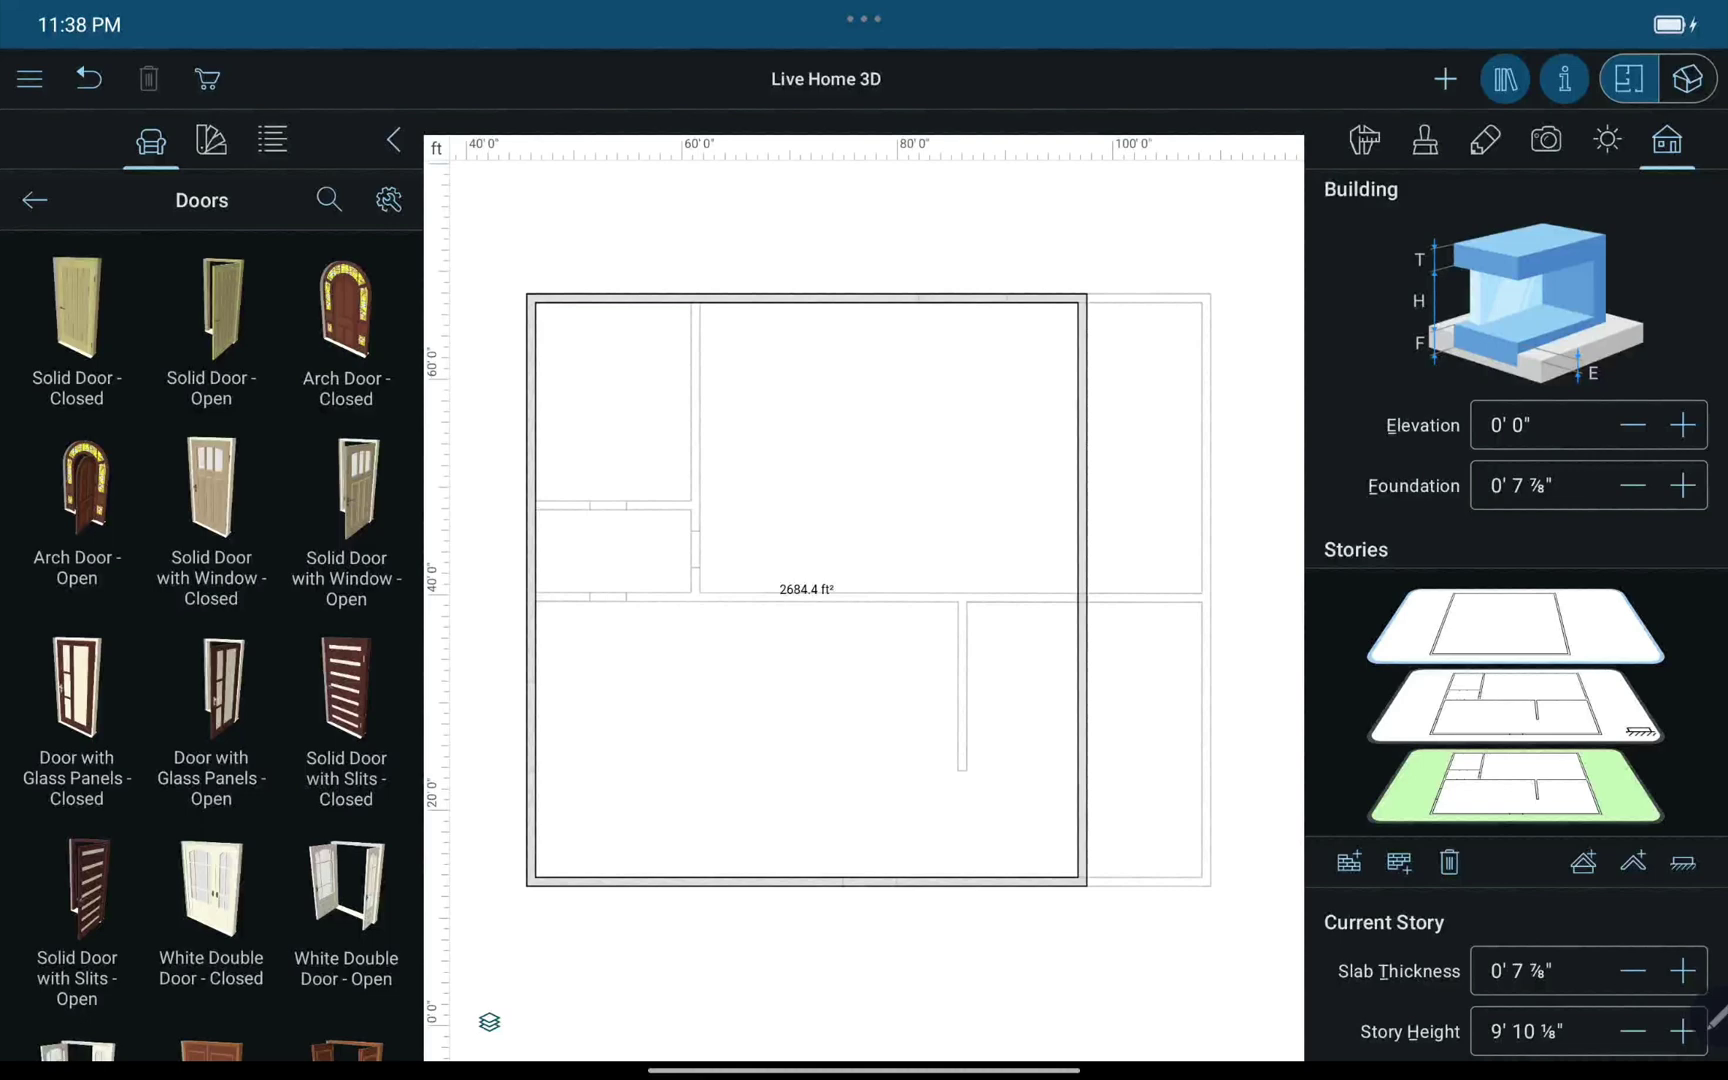
Step: Switch between the middle and top stories and rearrange the story order
click(1516, 706)
click(1513, 624)
click(1682, 859)
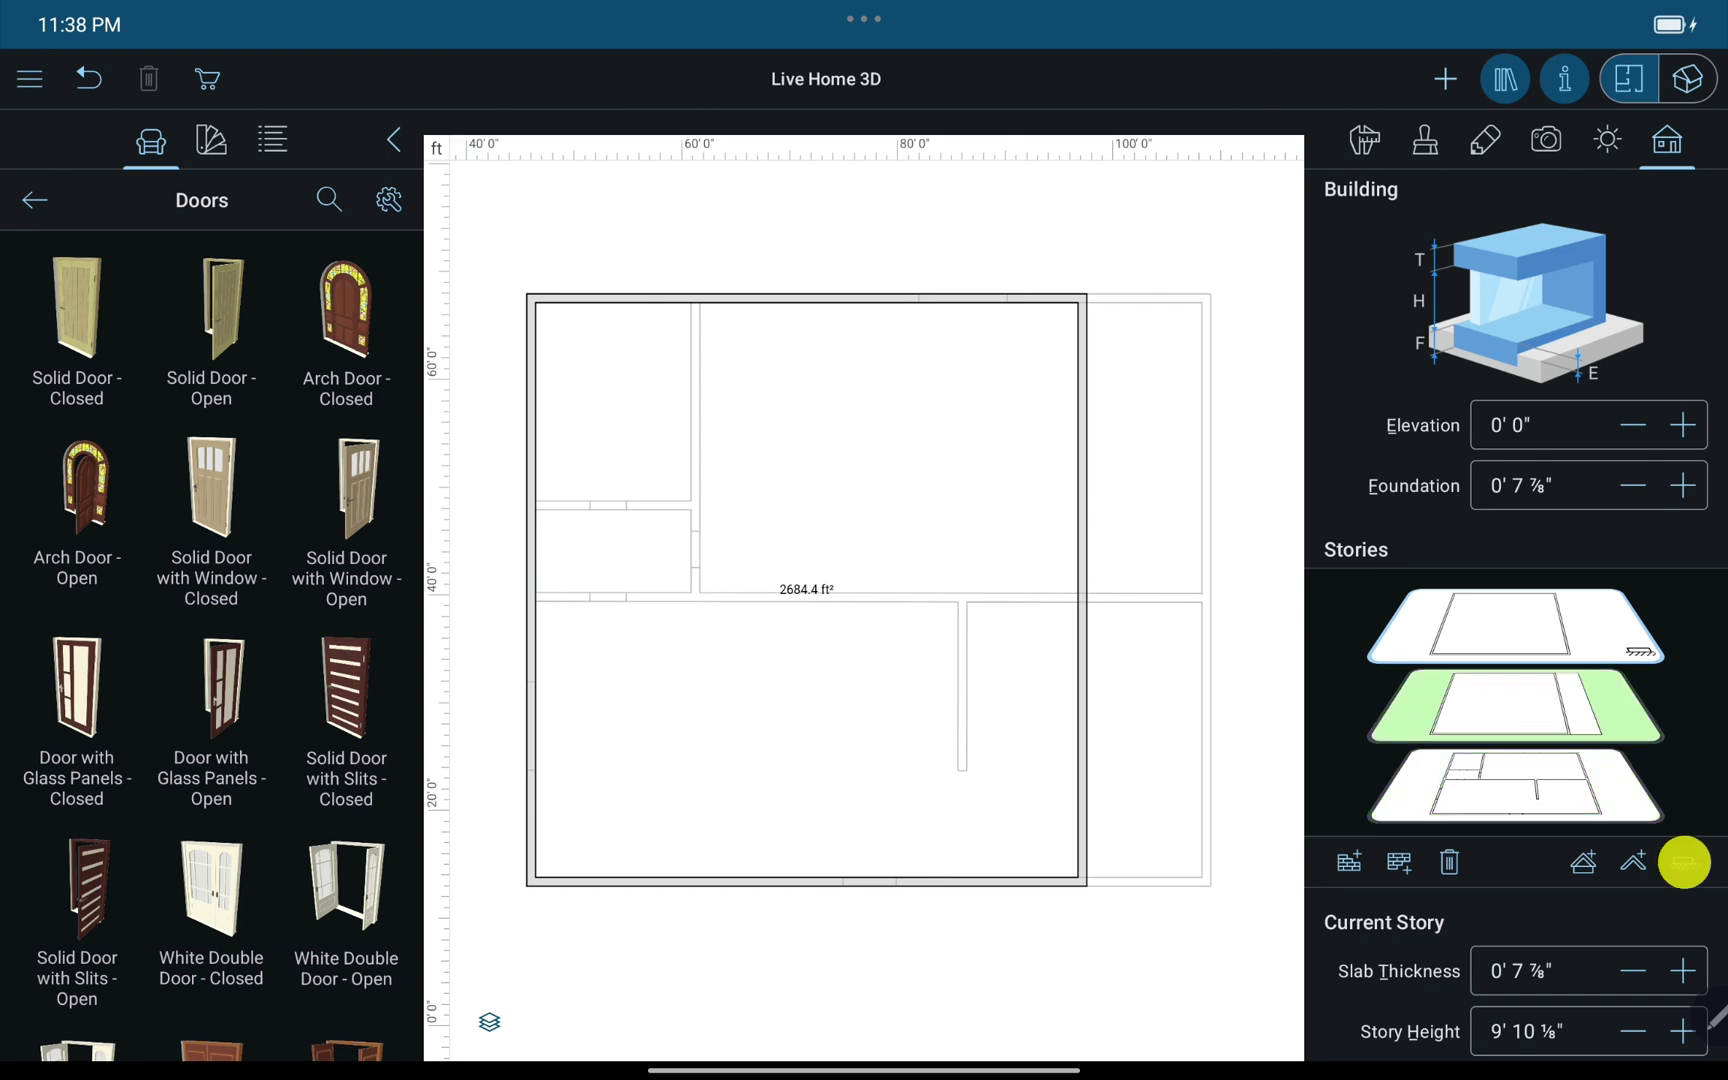
click(1514, 700)
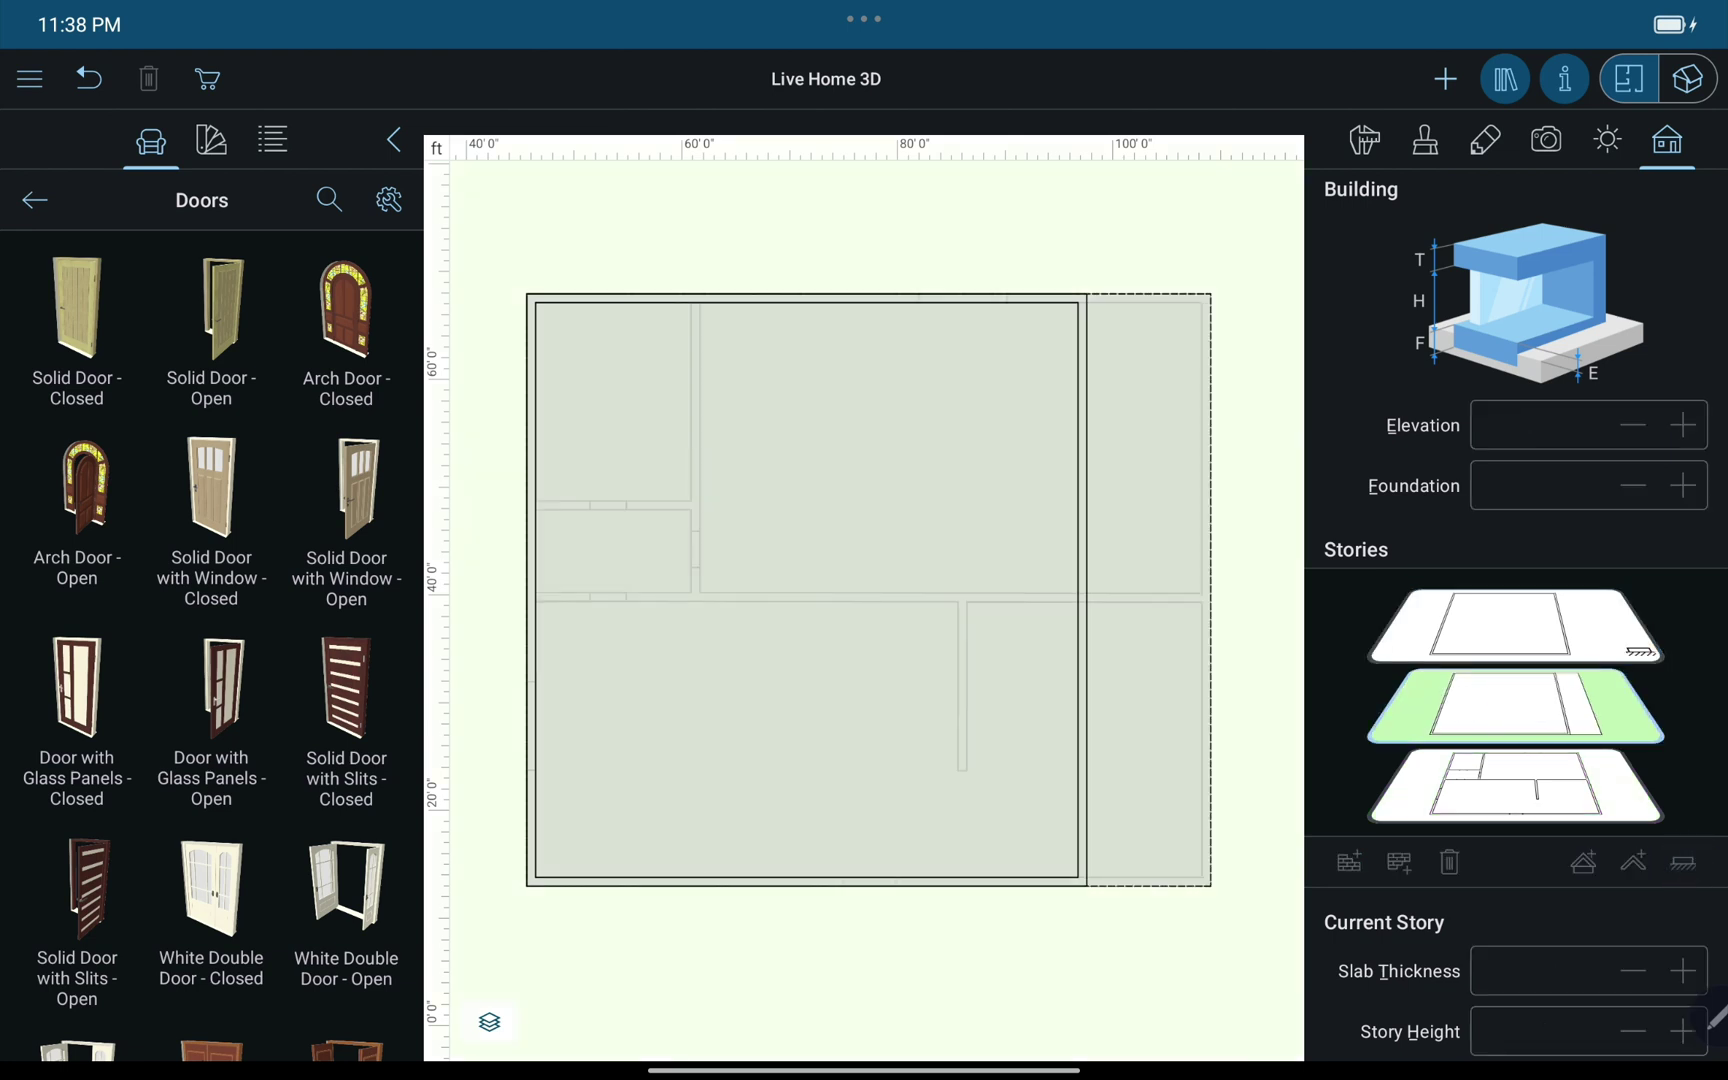
click(1502, 622)
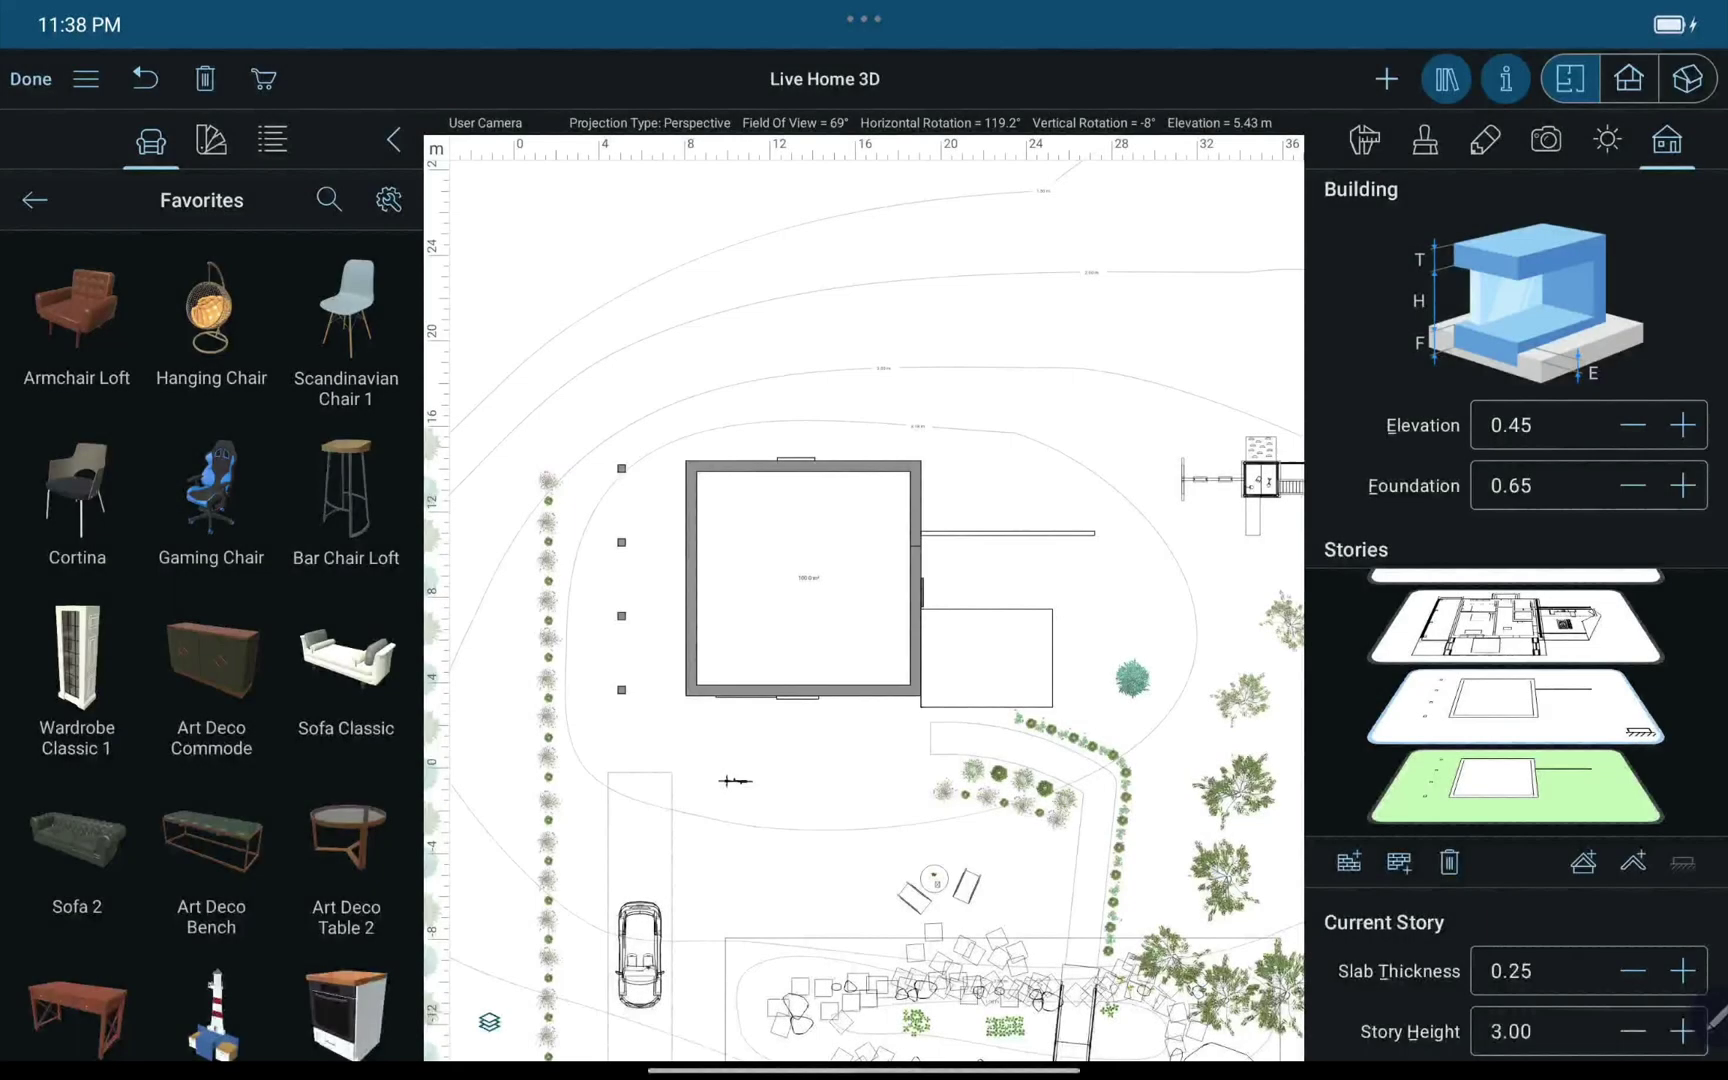
Step: View the ground and middle stories, then render the landscaped house in 3D
click(1509, 775)
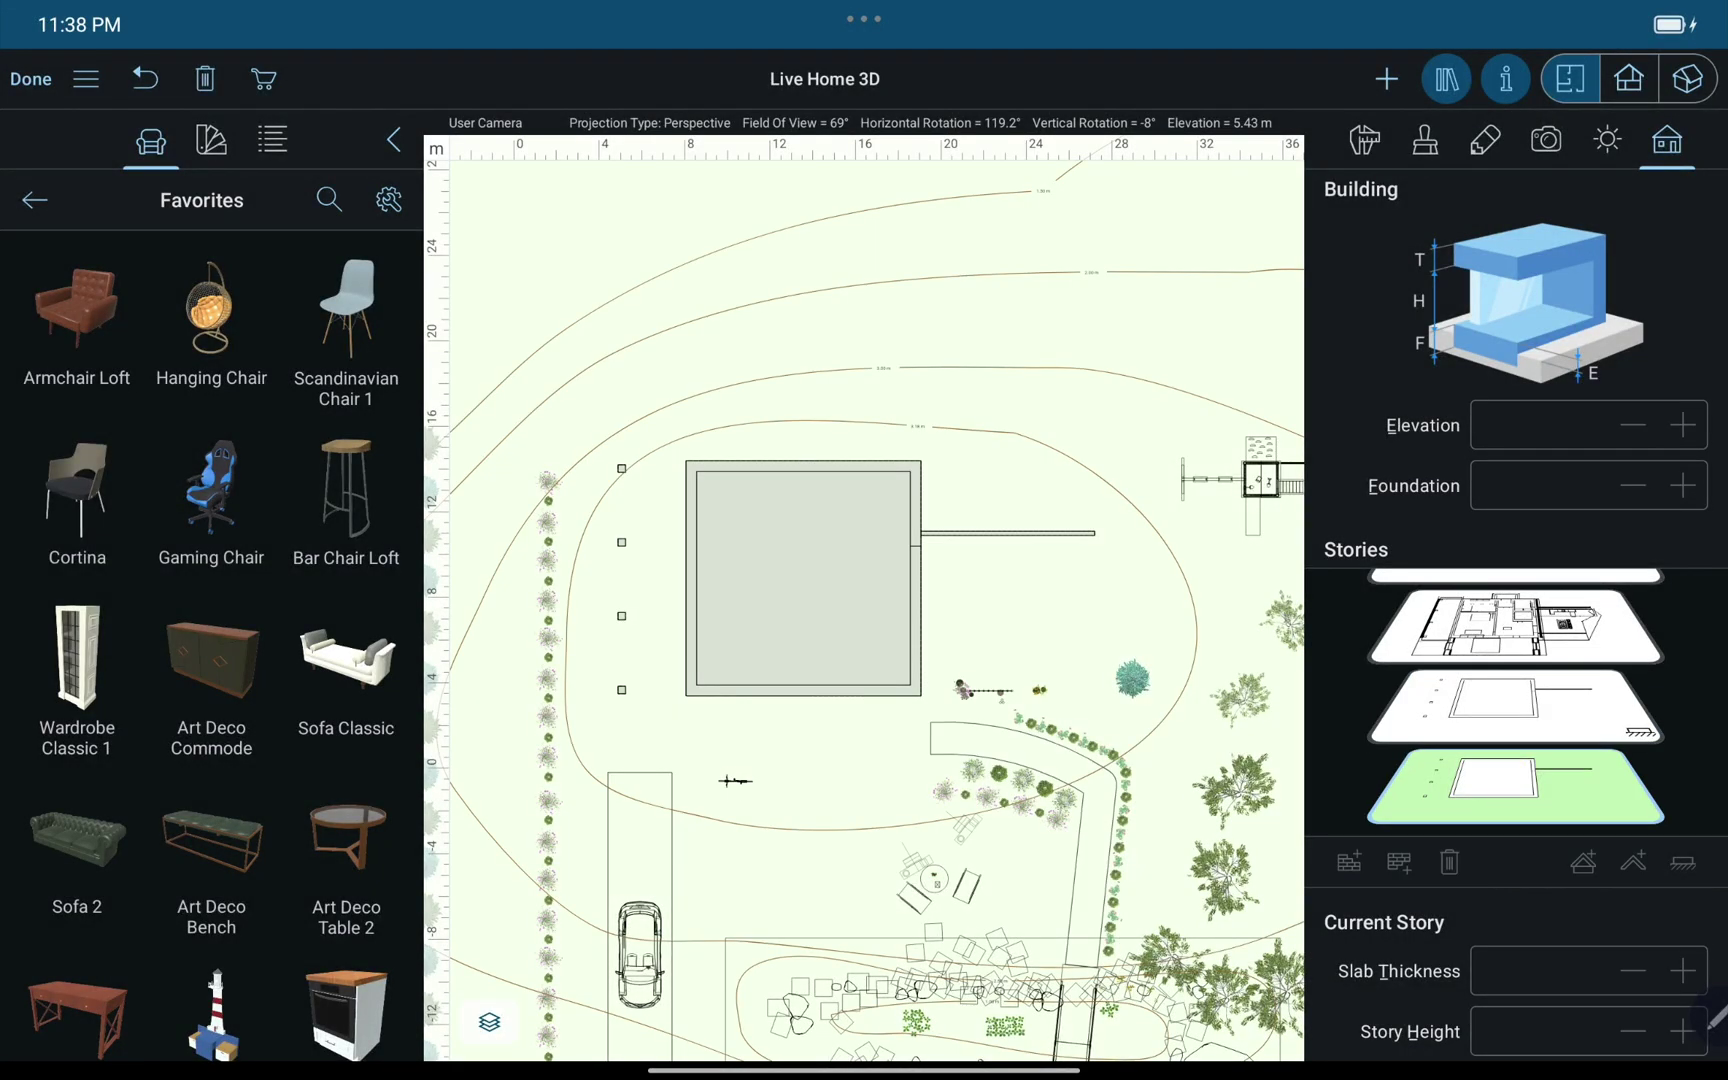
click(1509, 702)
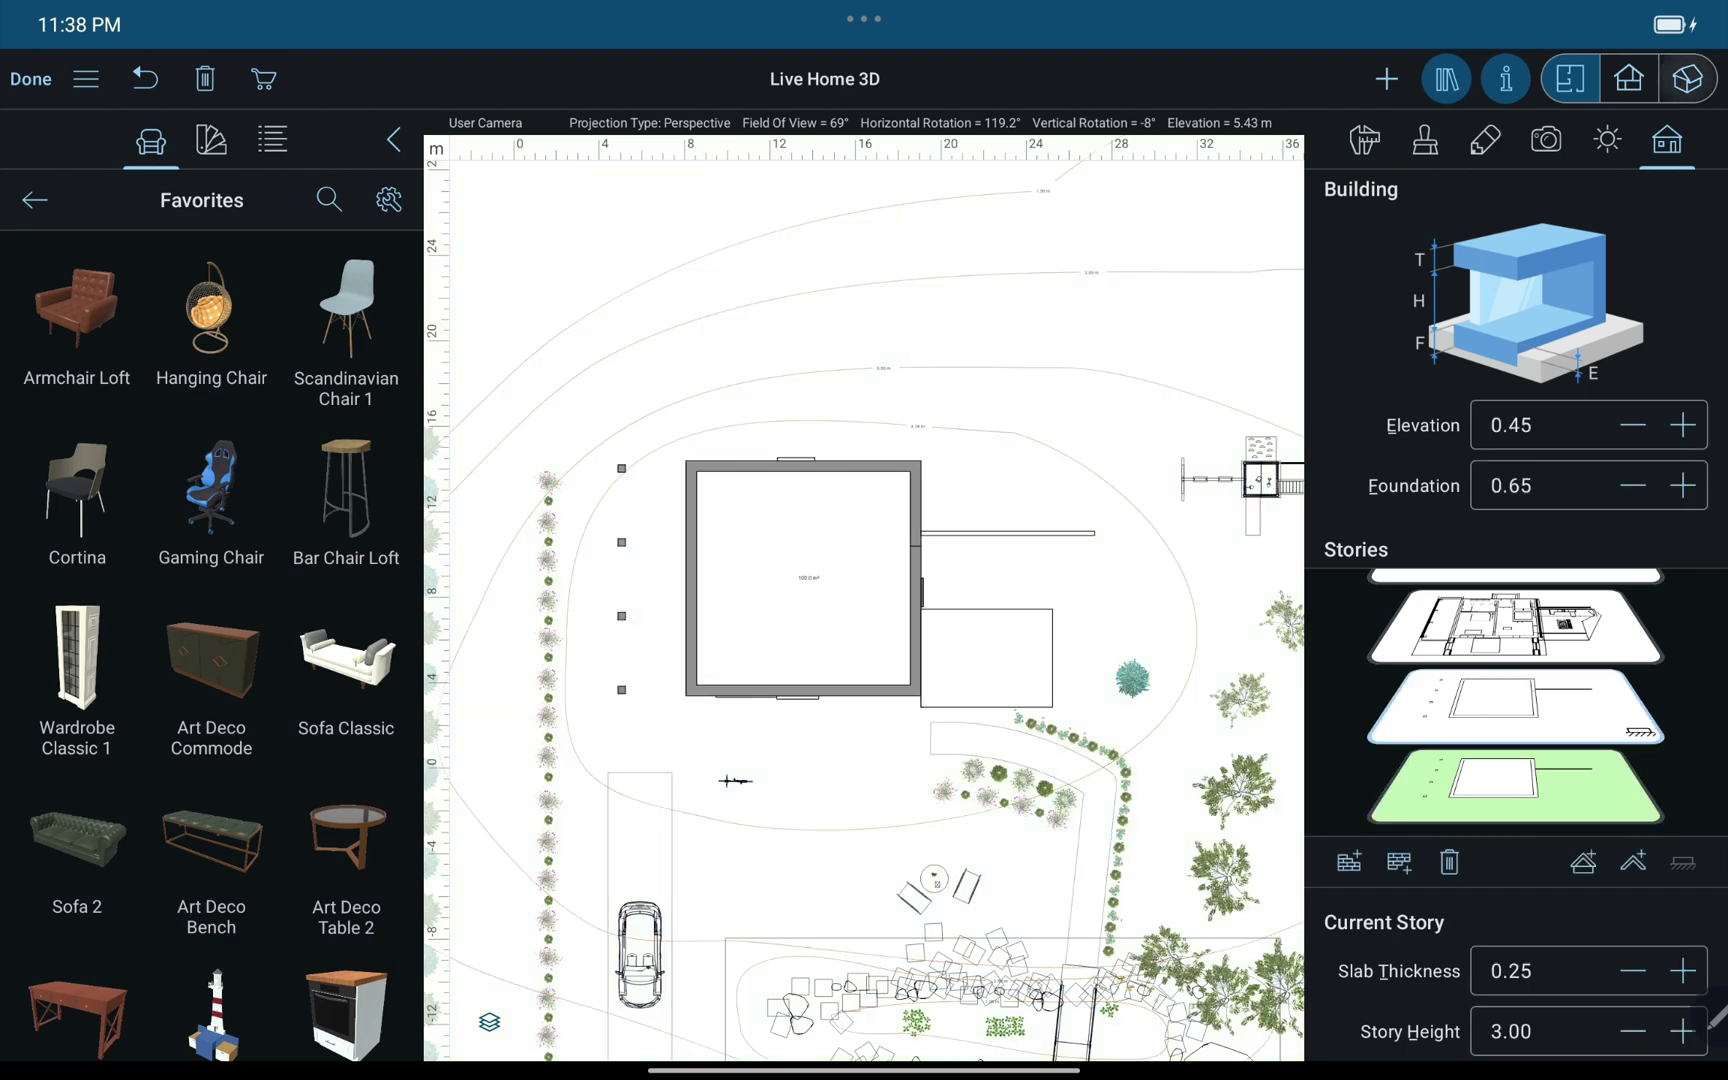
click(1687, 79)
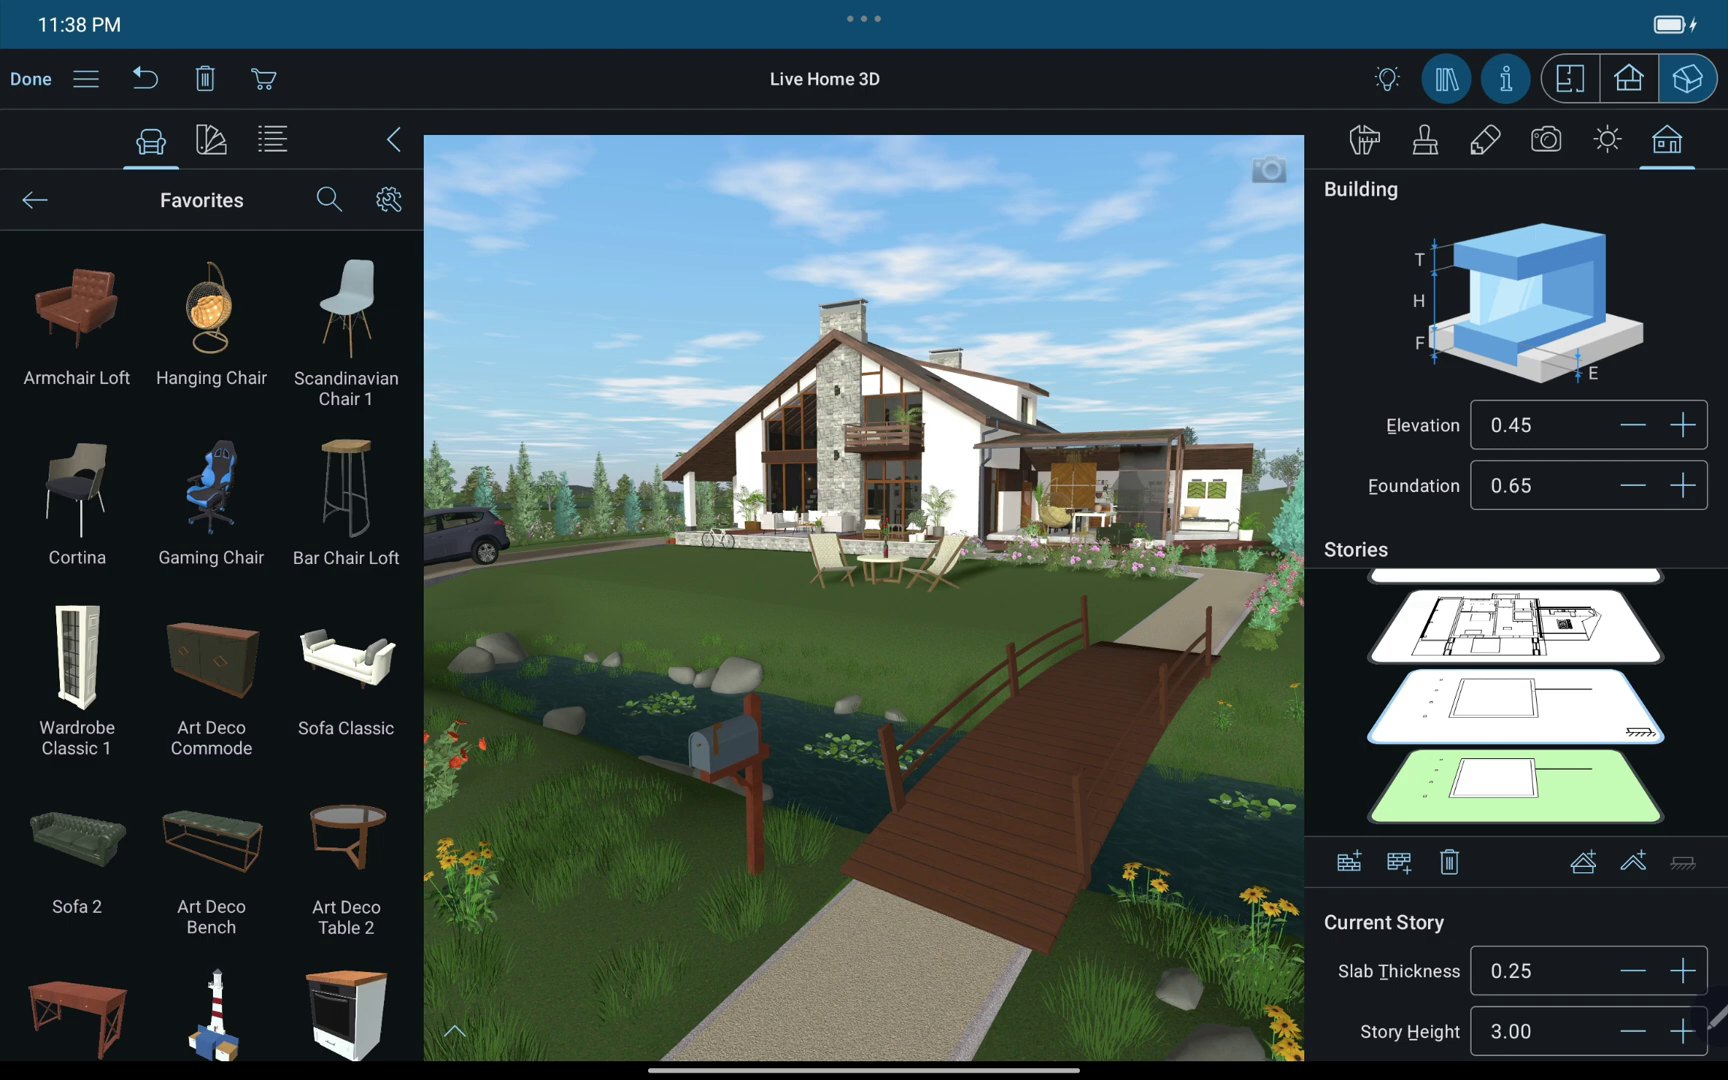
Step: View the house from saved User Cameras 2 through 5
click(1548, 140)
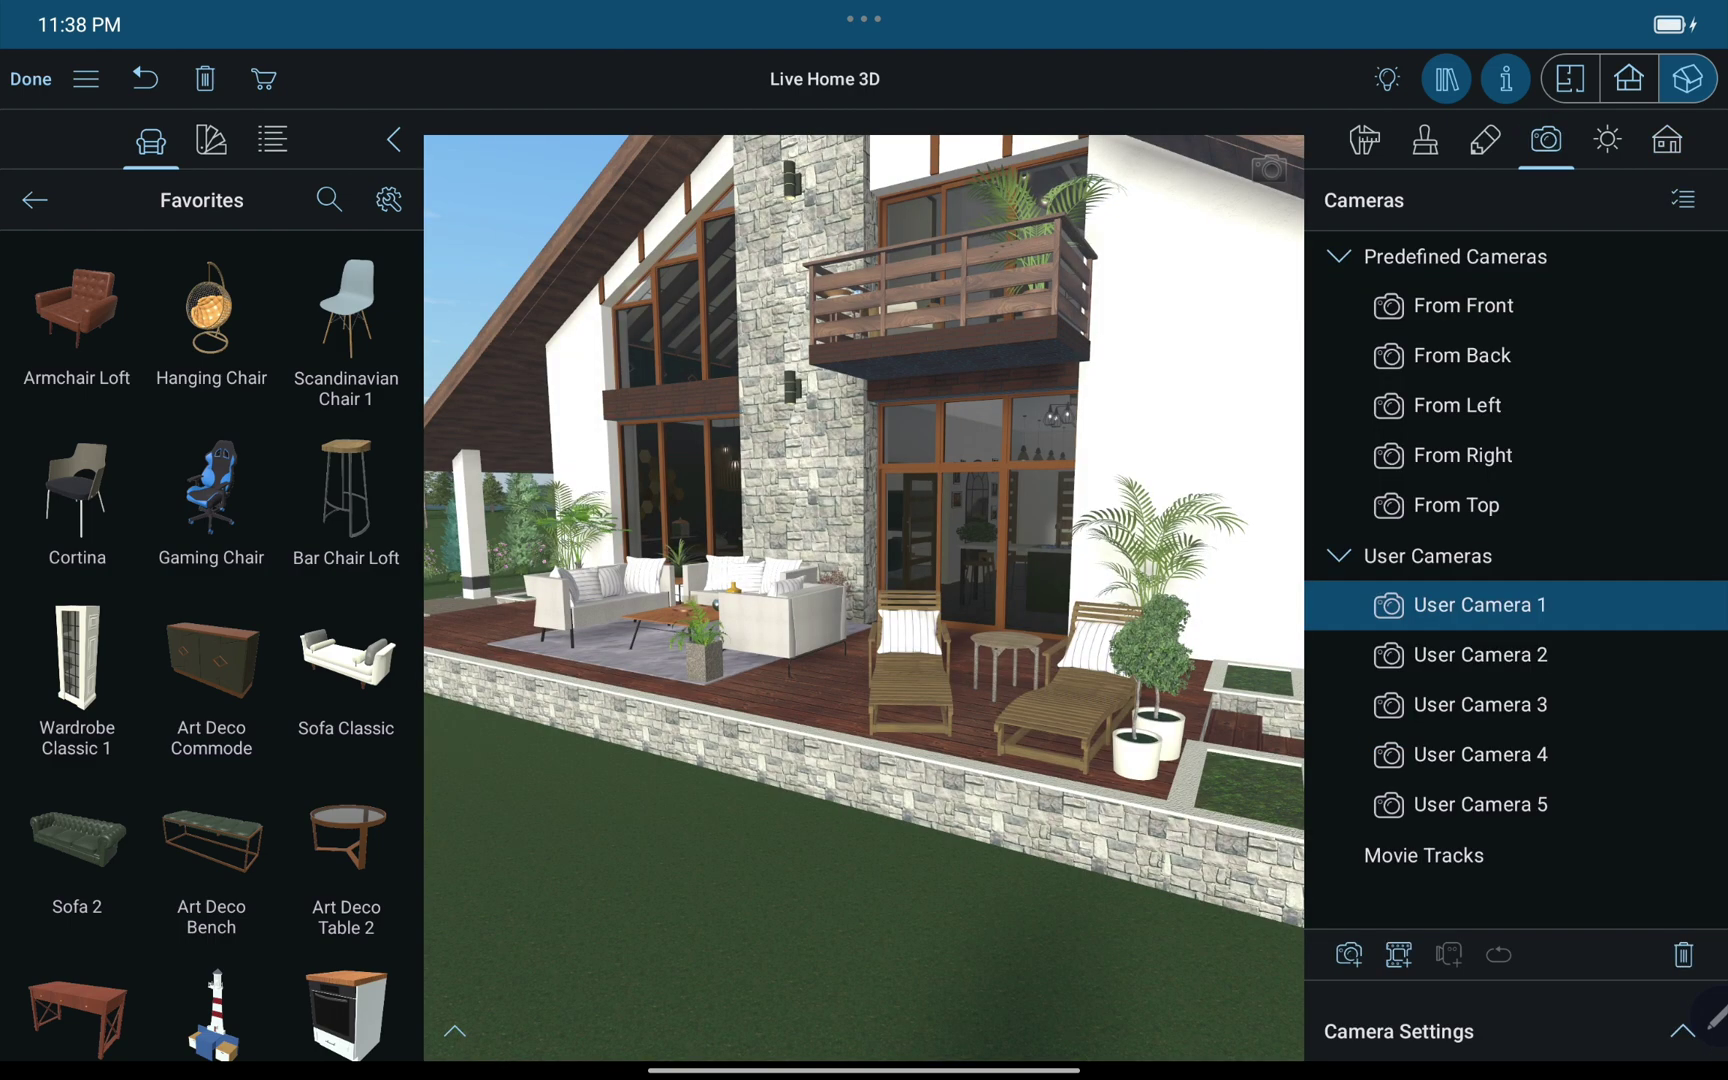
click(1471, 655)
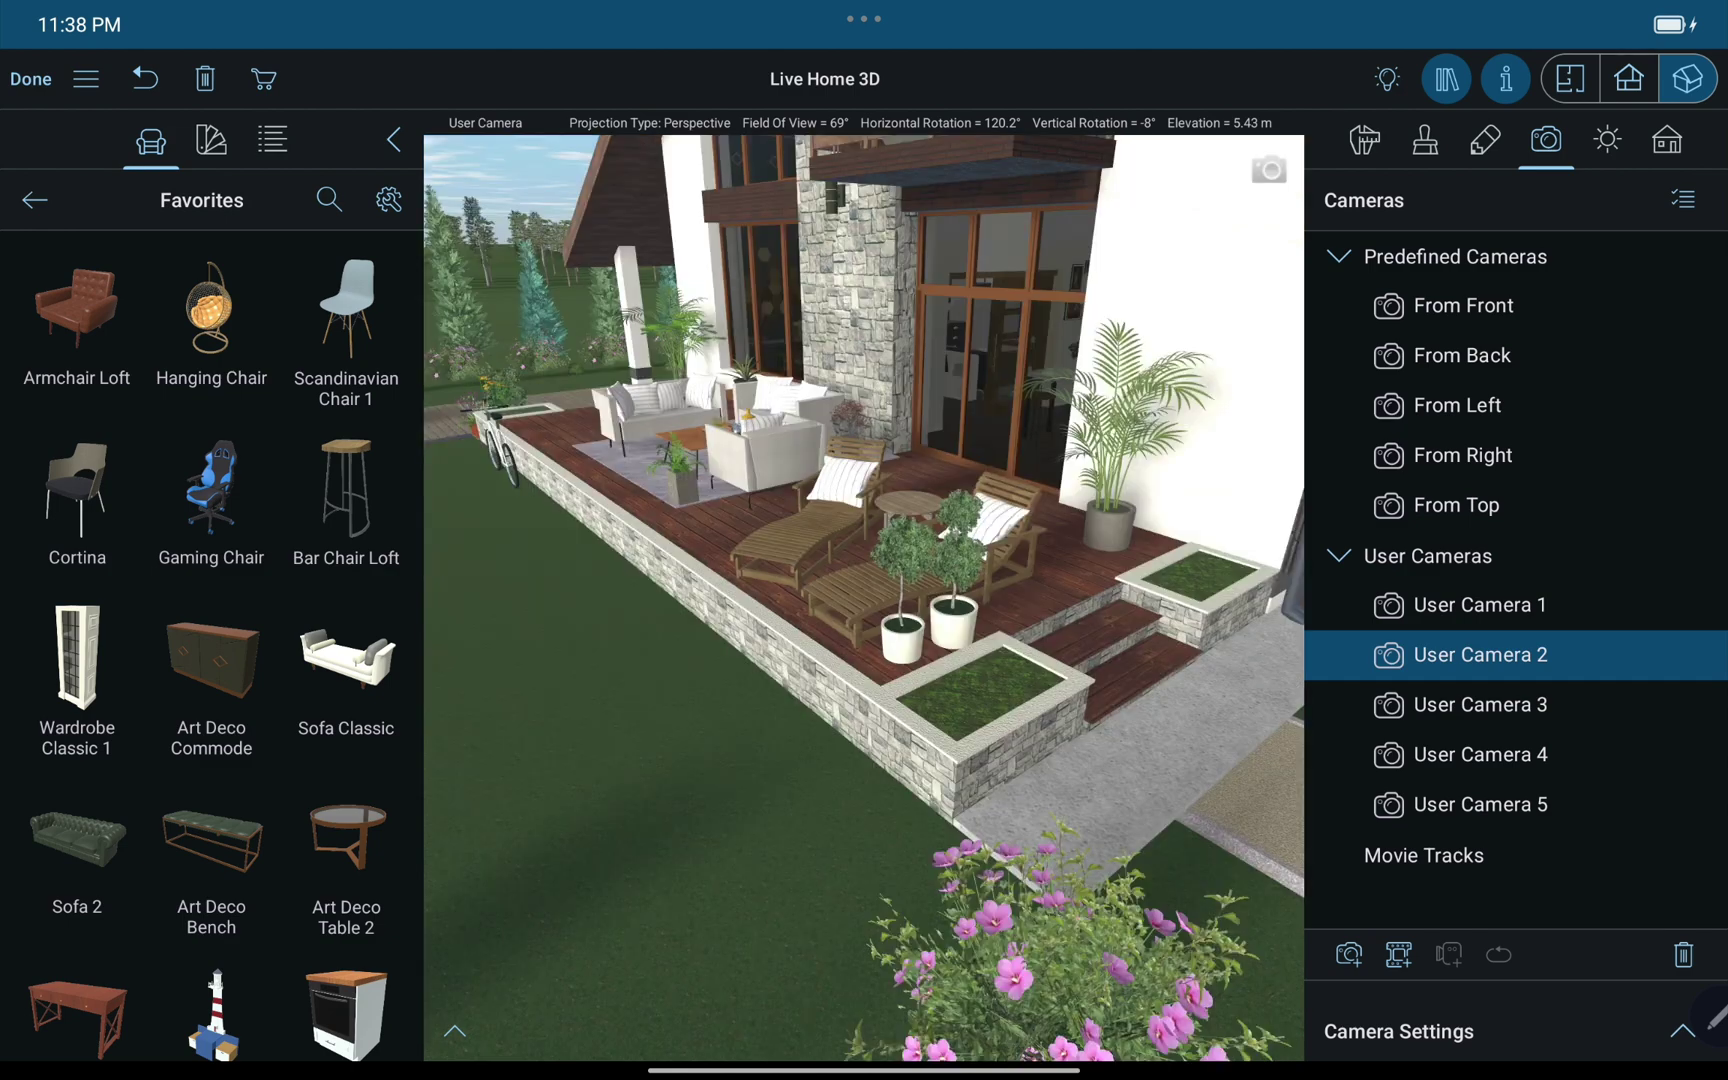
click(1481, 704)
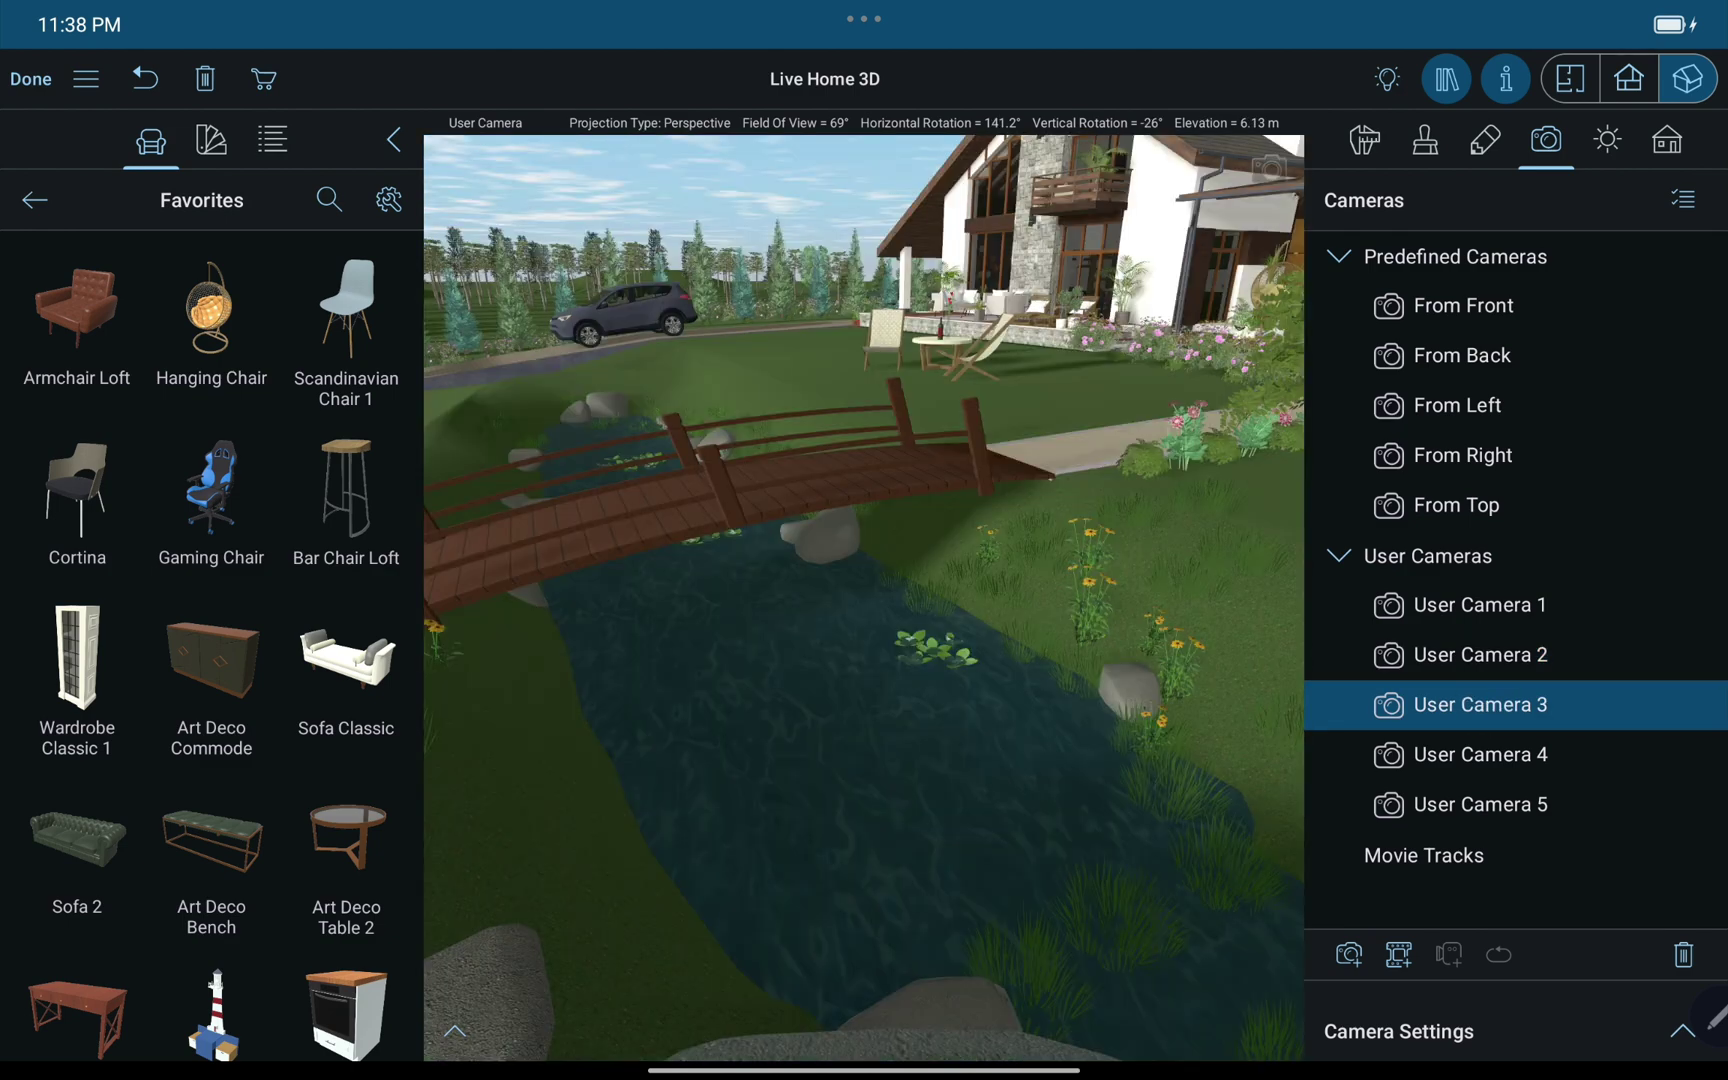
click(1477, 752)
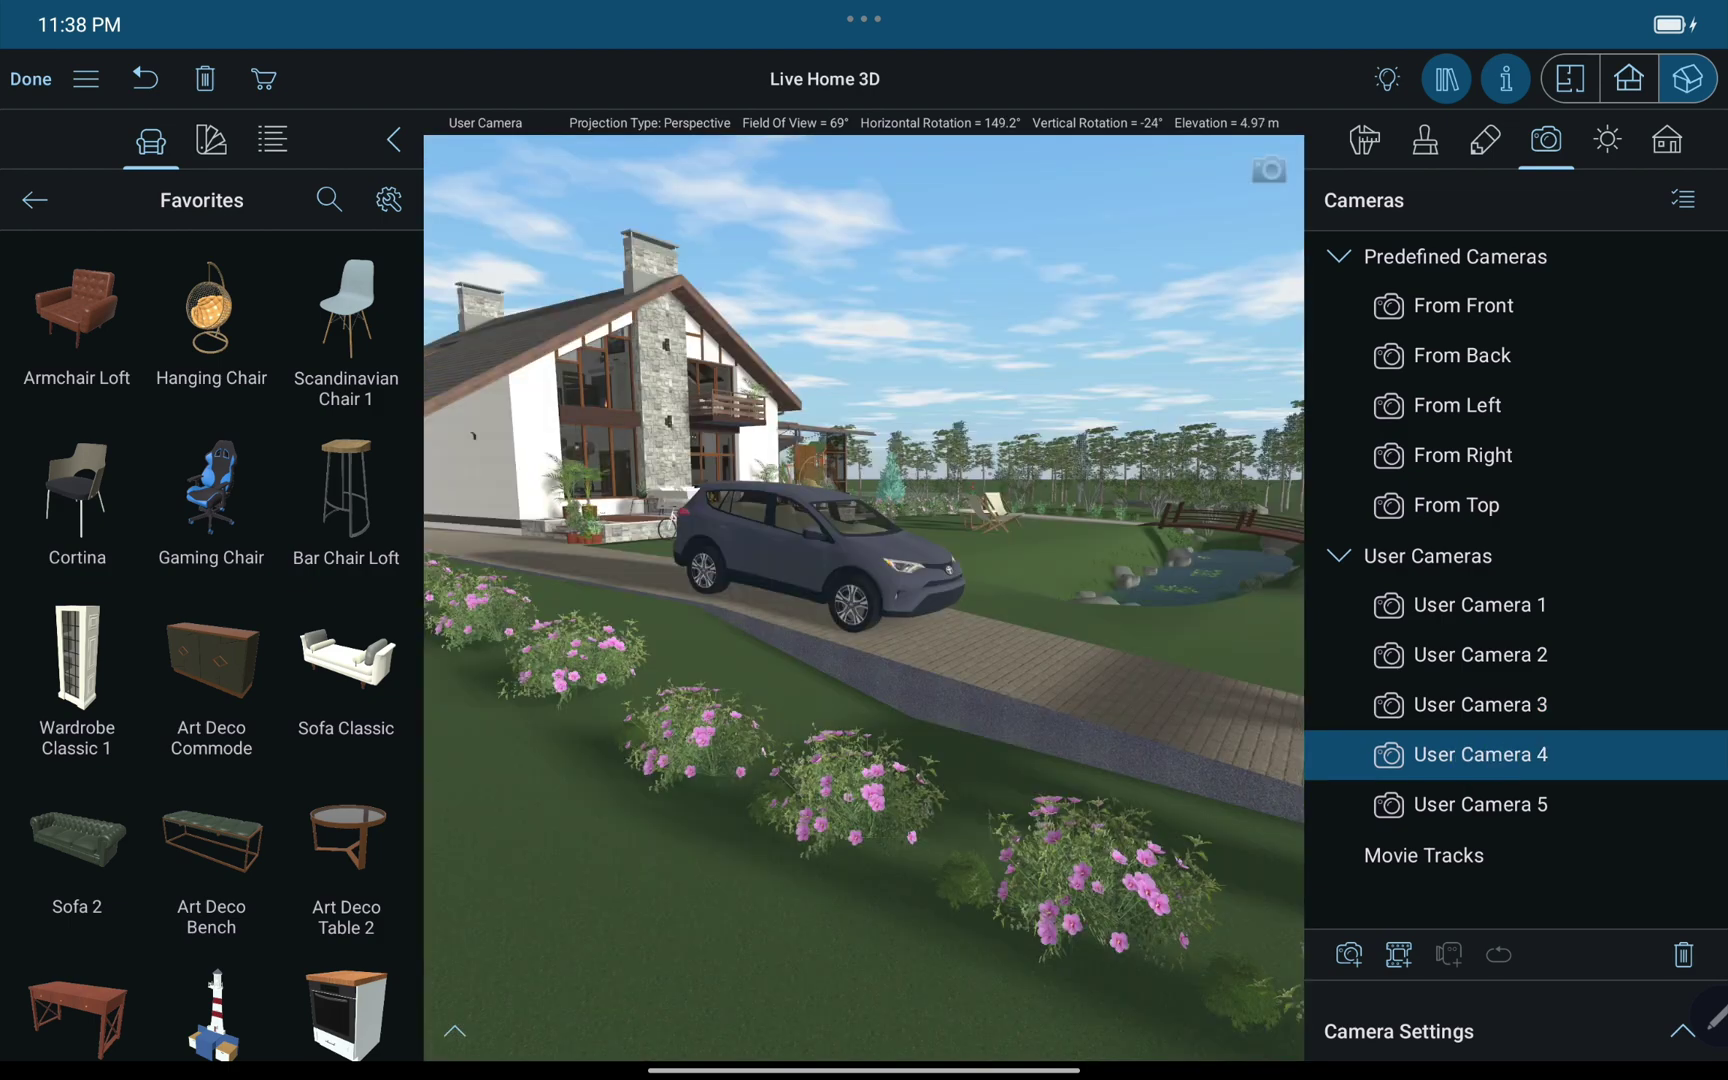
click(1484, 805)
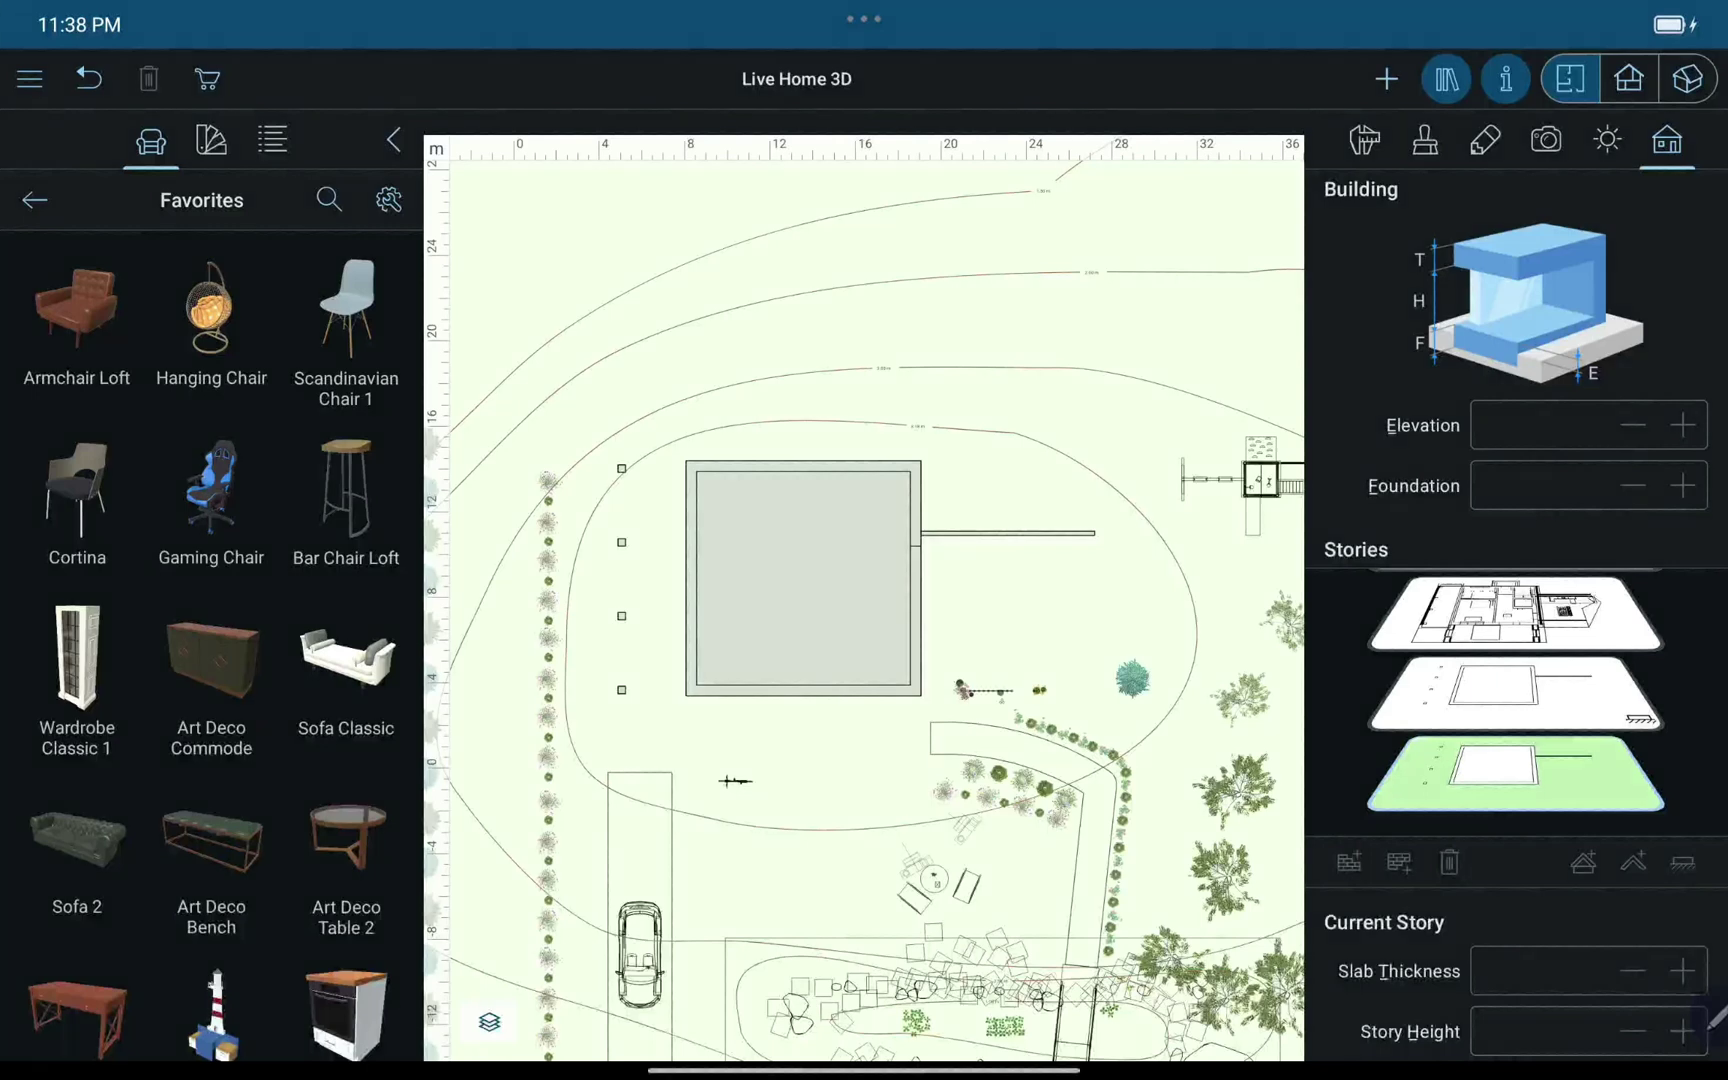
Step: Show the site tools (terrain, elevation, pit, pathway) in the add-objects menu
click(1386, 78)
click(1459, 161)
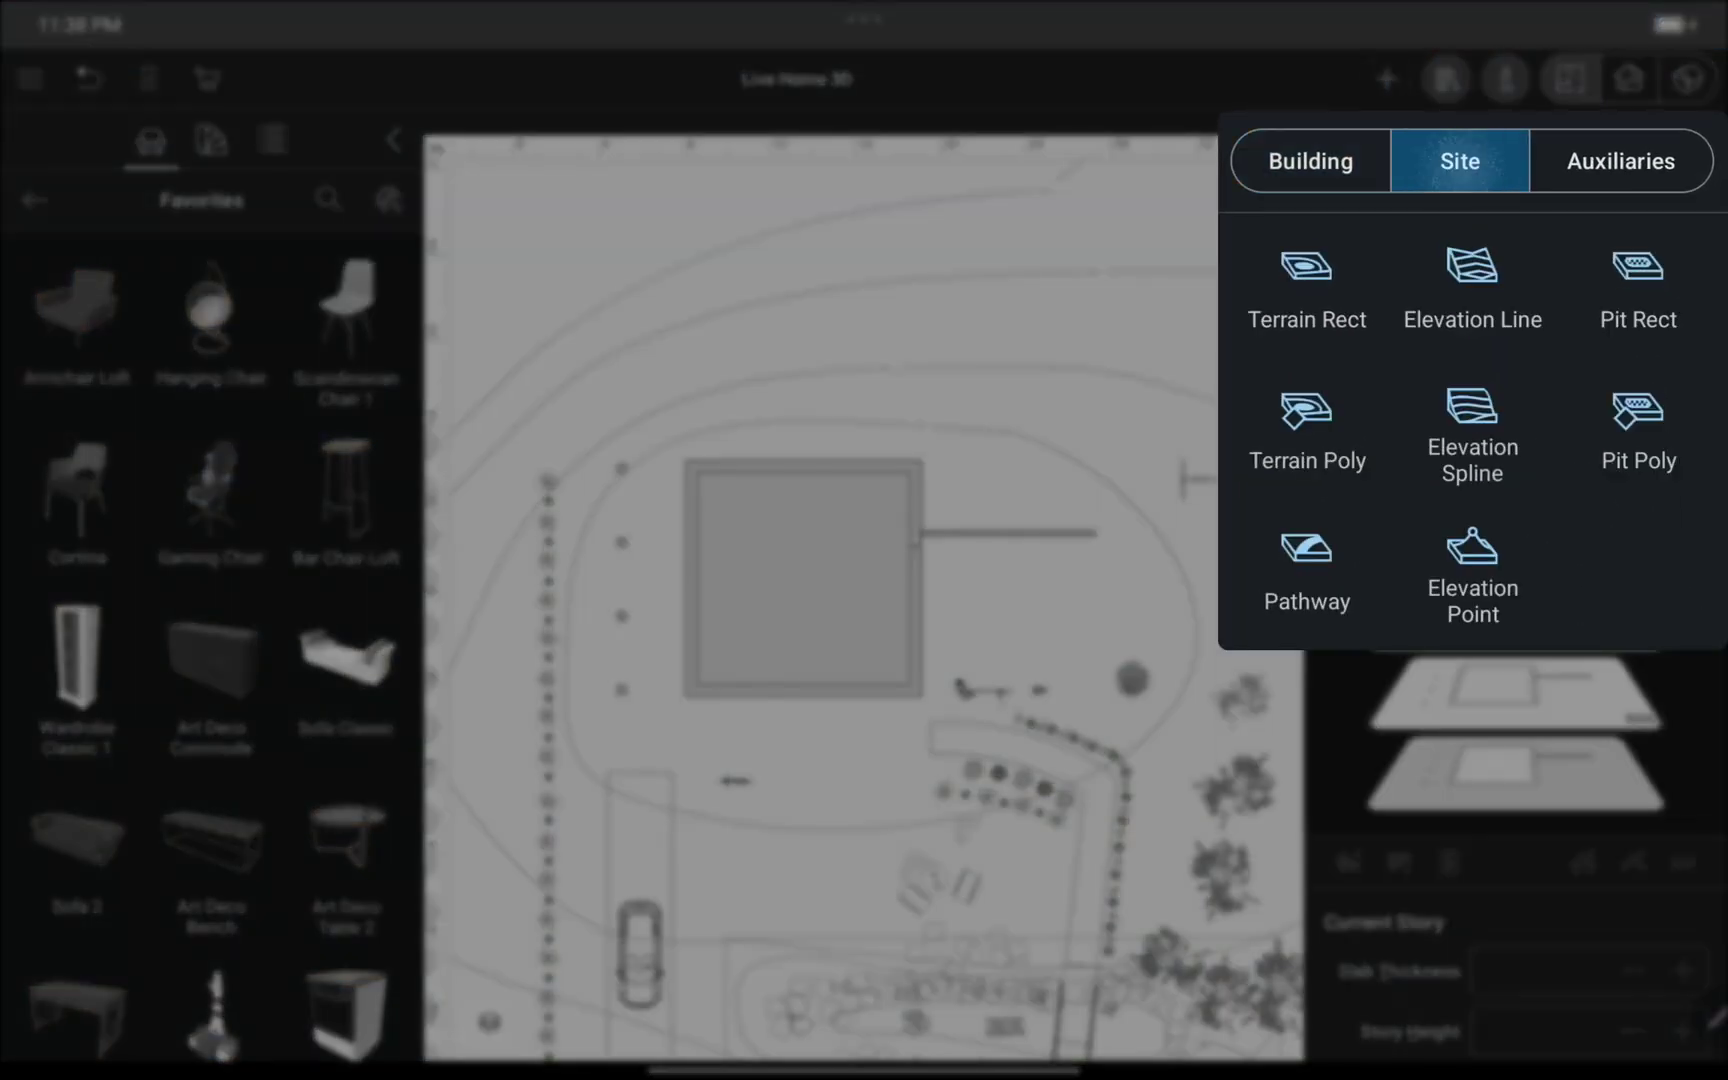